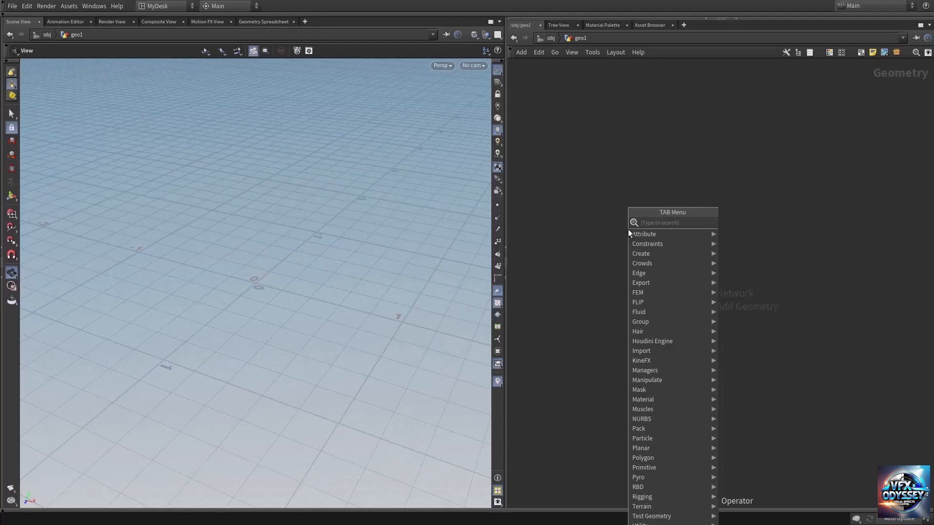
Add a Curve Bezier node to the geometry network and activate its drawing tool in the viewport.
{"action": "type", "text": "curv"}
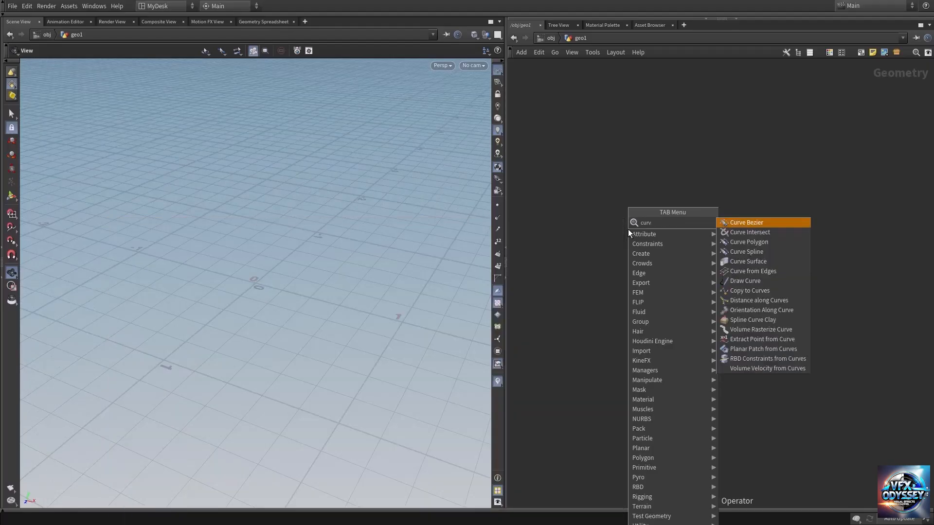
{"action": "key", "text": "Return"}
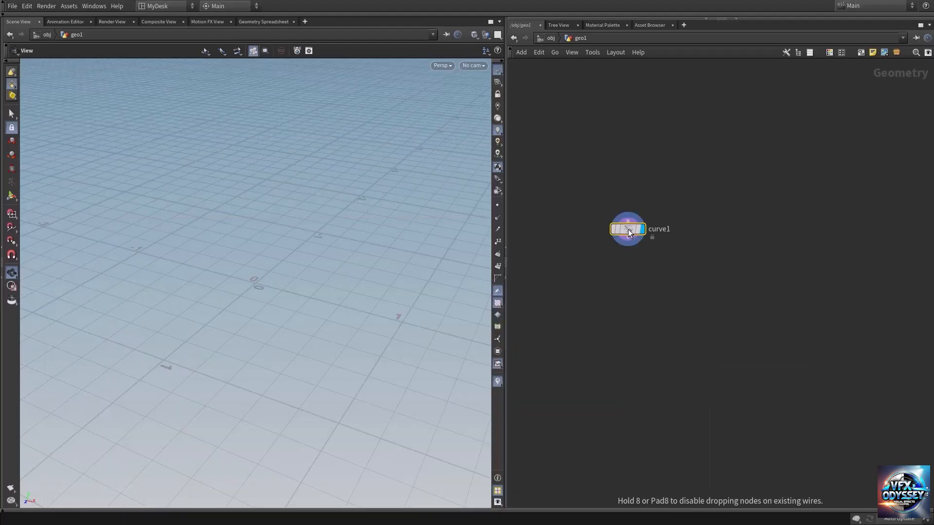
{"action": "left_click", "coordinate": [627, 239]}
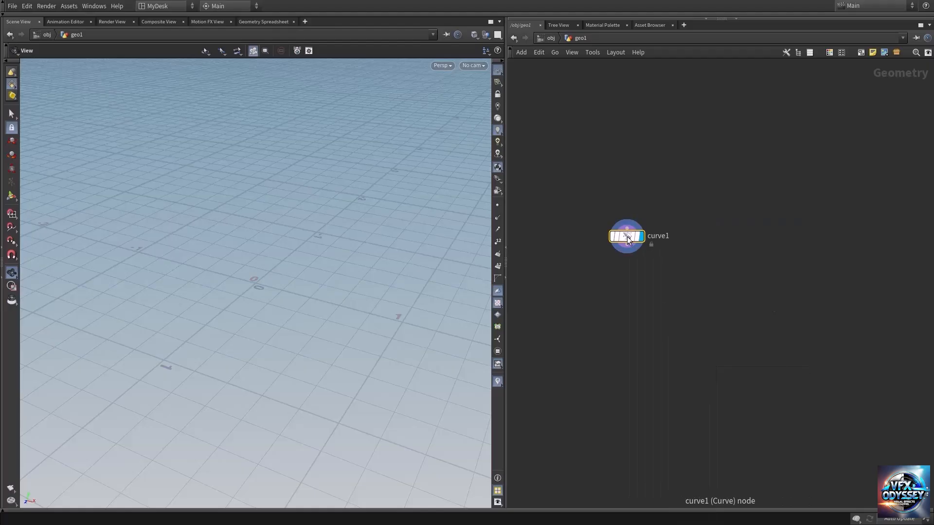
{"action": "key", "text": "Return"}
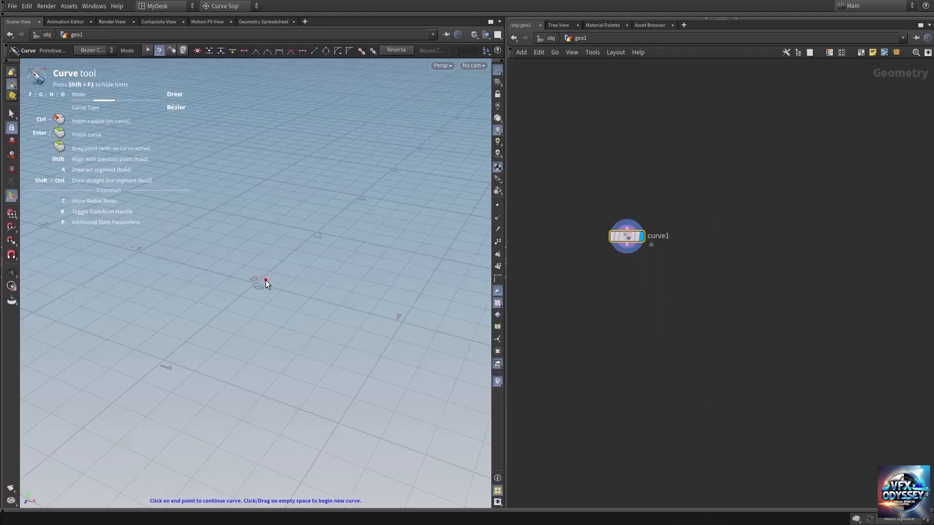
Draw an open five-point Bézier curve starting at the grid origin, and delete the curve node.
{"action": "left_click_drag", "start_coordinate": [261, 288], "coordinate": [284, 296], "text": "alt"}
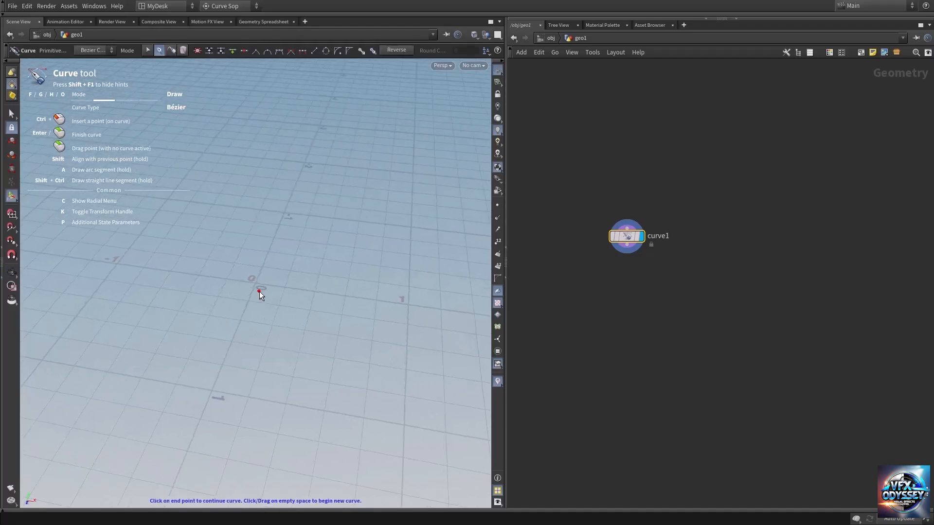
{"action": "left_click", "coordinate": [256, 284]}
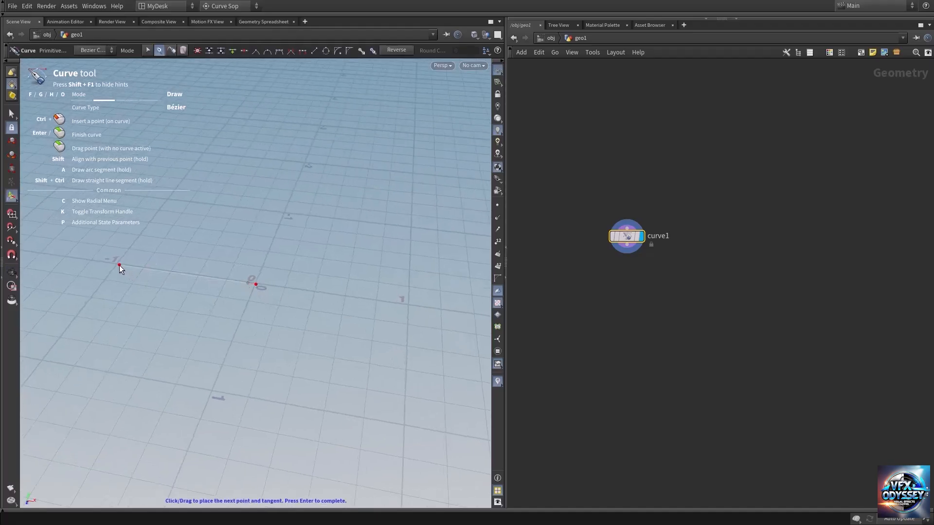
{"action": "left_click_drag", "start_coordinate": [119, 265], "coordinate": [86, 253]}
{"action": "left_click_drag", "start_coordinate": [96, 151], "coordinate": [215, 122]}
{"action": "left_click_drag", "start_coordinate": [359, 113], "coordinate": [371, 127]}
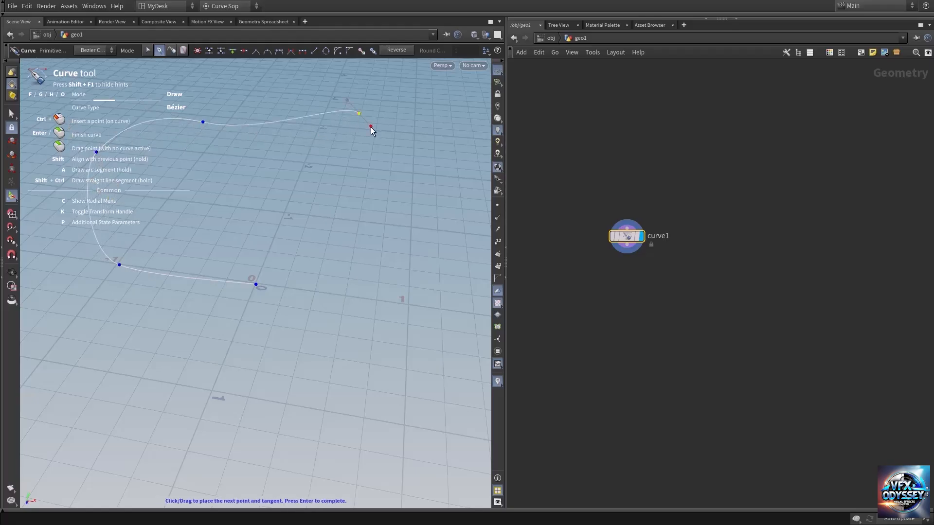
{"action": "key", "text": "Return"}
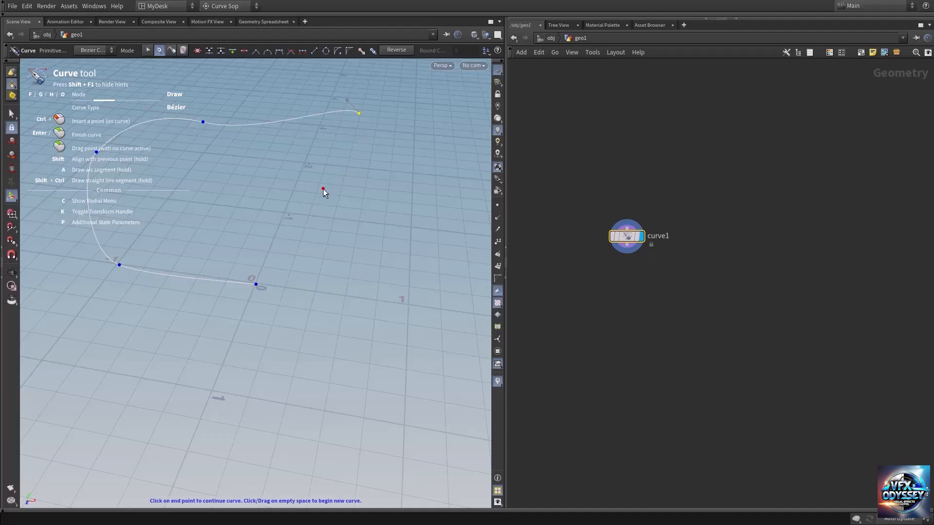
{"action": "left_click_drag", "start_coordinate": [305, 215], "coordinate": [307, 198], "text": "alt"}
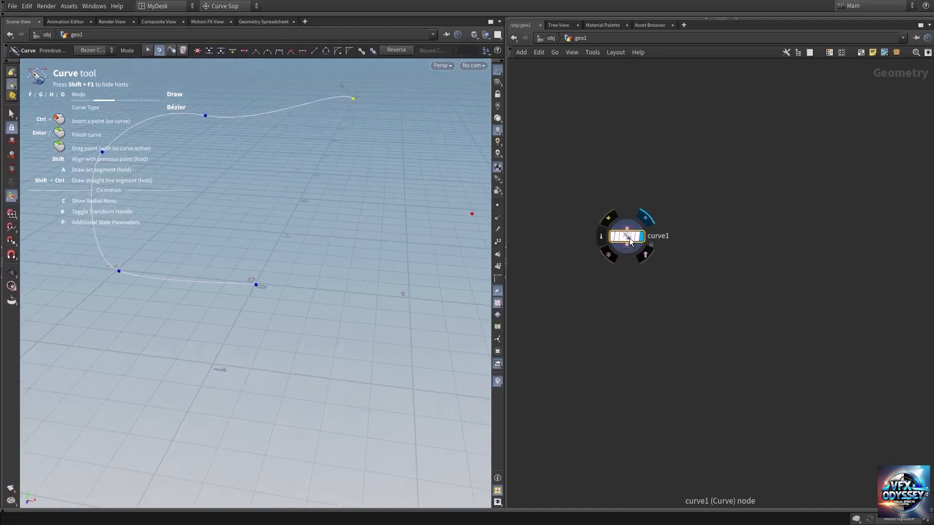
{"action": "key", "text": "Delete"}
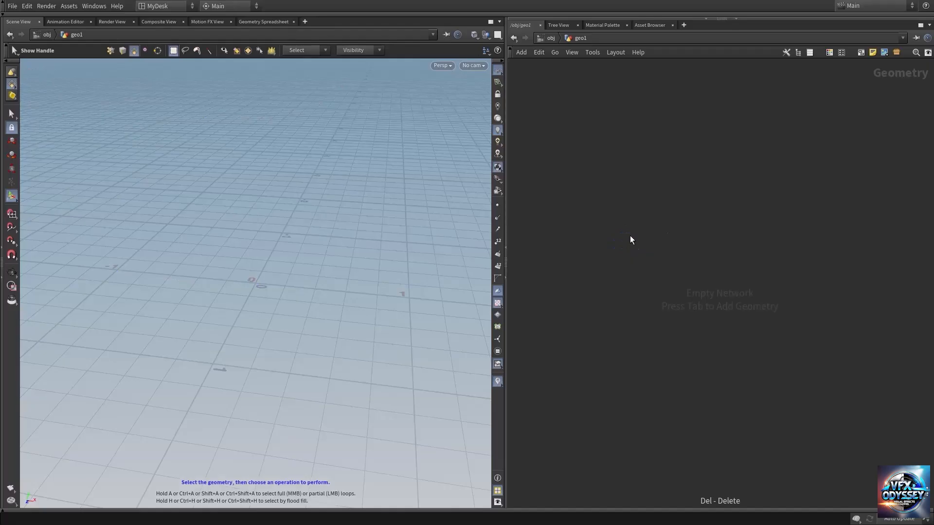
Add a Helix node to the empty geometry network.
{"action": "key", "text": "Tab"}
{"action": "type", "text": "heli"}
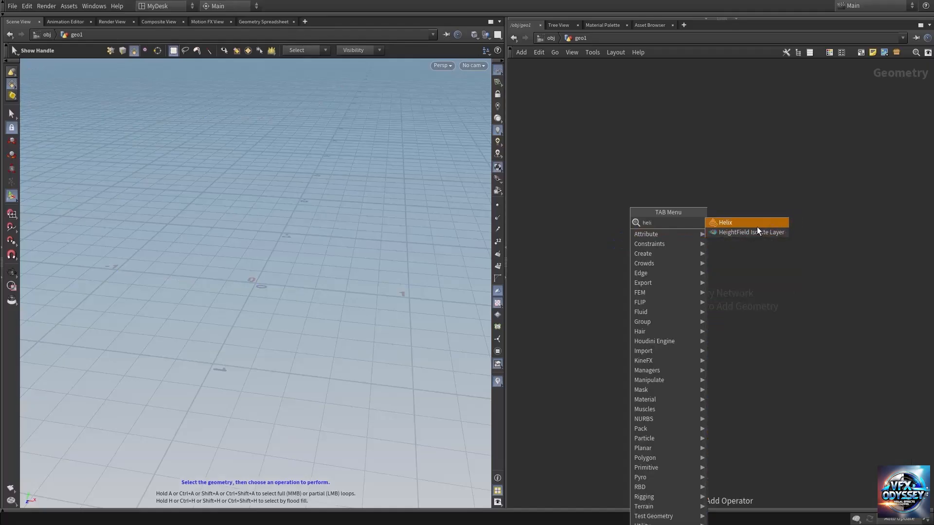
{"action": "left_click", "coordinate": [732, 223]}
{"action": "left_click", "coordinate": [647, 232]}
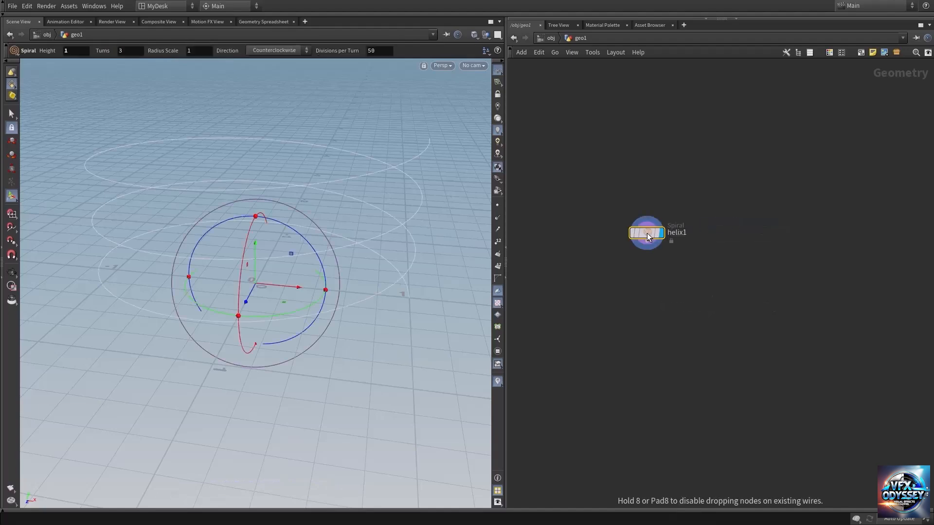
{"action": "left_click", "coordinate": [16, 271]}
{"action": "left_click_drag", "start_coordinate": [327, 261], "coordinate": [267, 255]}
Set the helix's height to about 2.27 and its turns to about 1.69.
{"action": "mouse_move", "coordinate": [643, 234]}
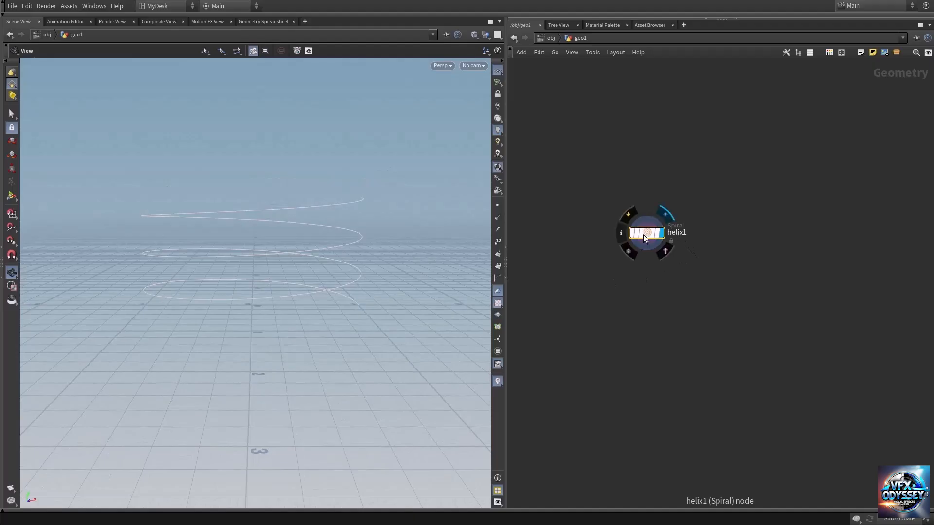
{"action": "key", "text": "p"}
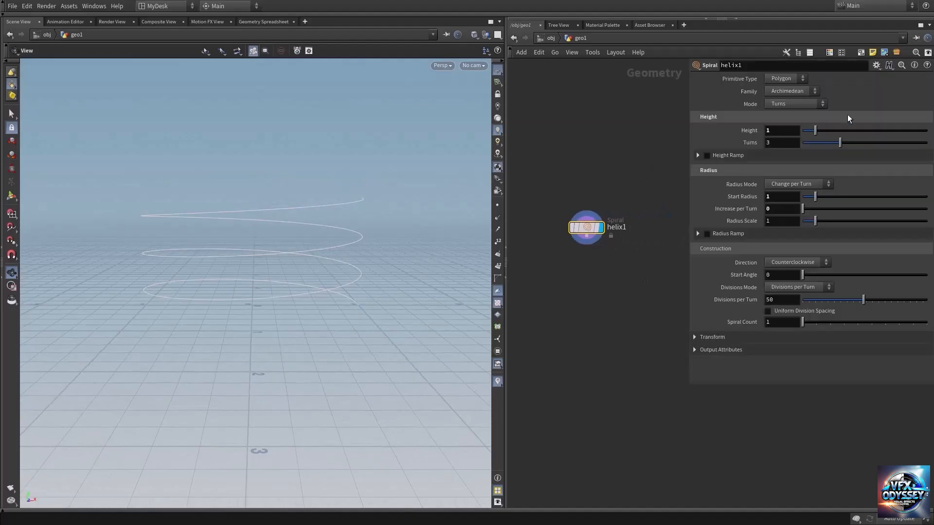
{"action": "left_click_drag", "start_coordinate": [813, 128], "coordinate": [809, 169]}
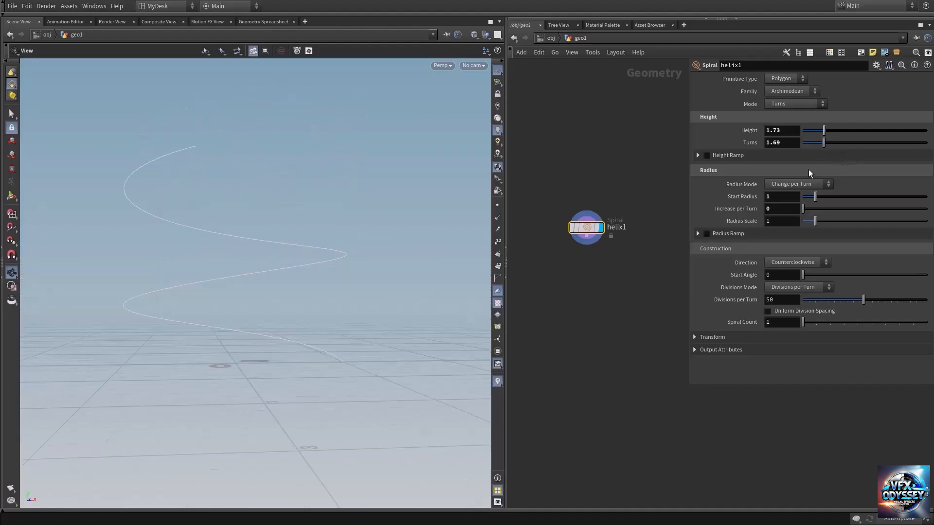
{"action": "left_click_drag", "start_coordinate": [823, 130], "coordinate": [830, 129]}
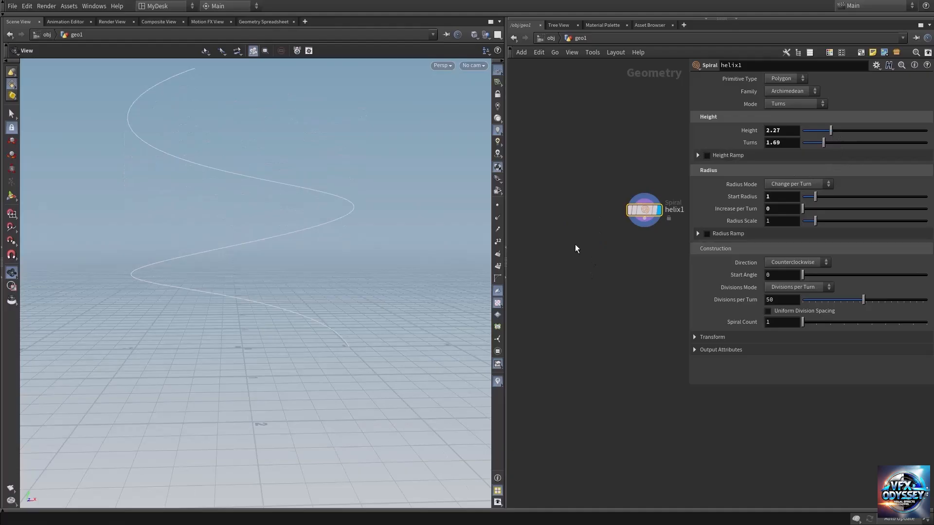
Add a Test Geometry: Rubber Toy node and place it beside the helix node.
{"action": "key", "text": "Tab"}
{"action": "type", "text": "test"}
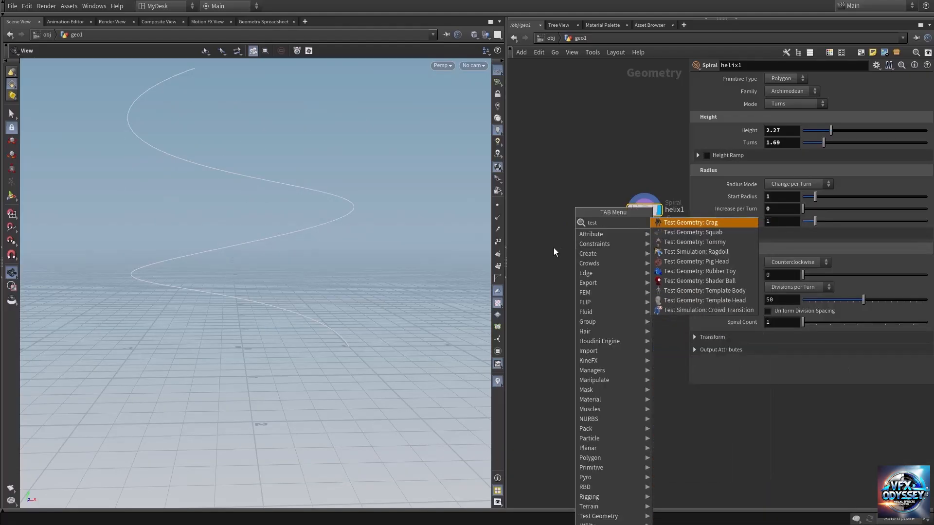
{"action": "left_click", "coordinate": [693, 276]}
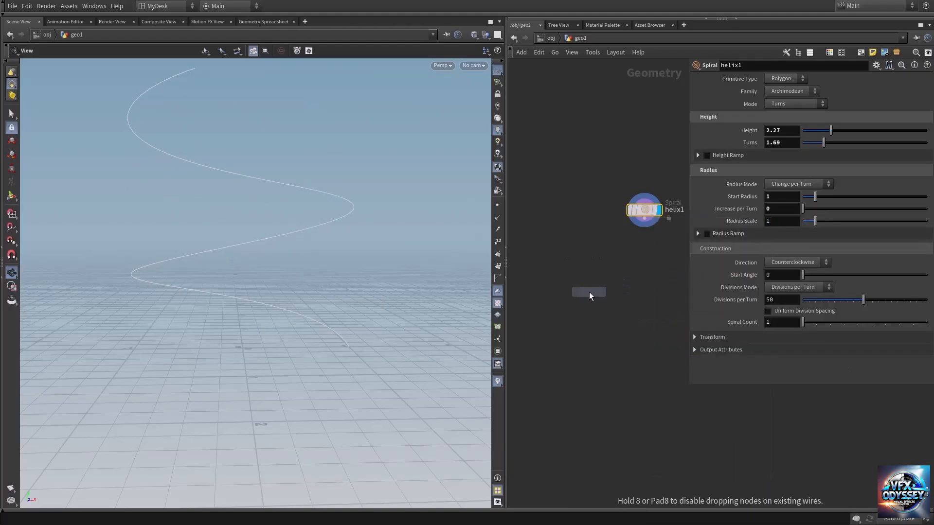
{"action": "left_click", "coordinate": [557, 251]}
{"action": "left_click_drag", "start_coordinate": [553, 249], "coordinate": [520, 224]}
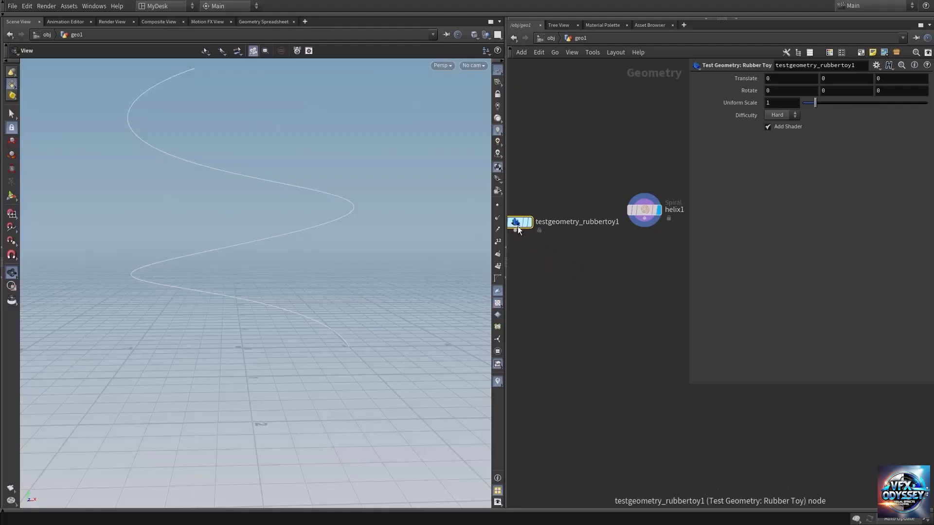
{"action": "scroll", "coordinate": [625, 289], "scroll_direction": "down", "scroll_amount": 2}
{"action": "middle_click_drag", "start_coordinate": [596, 297], "coordinate": [608, 291]}
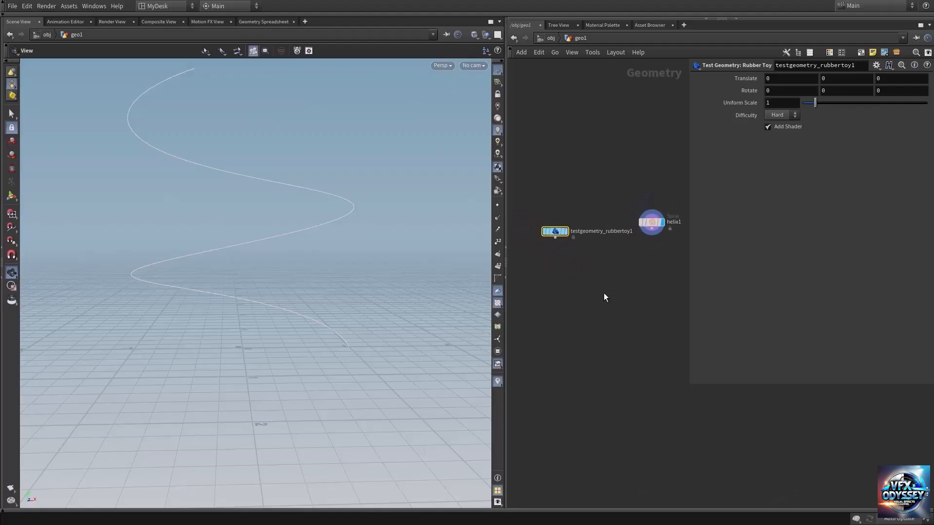
Add a Copy to Points node below the rubber toy and helix nodes.
{"action": "key", "text": "Tab"}
{"action": "type", "text": "copy"}
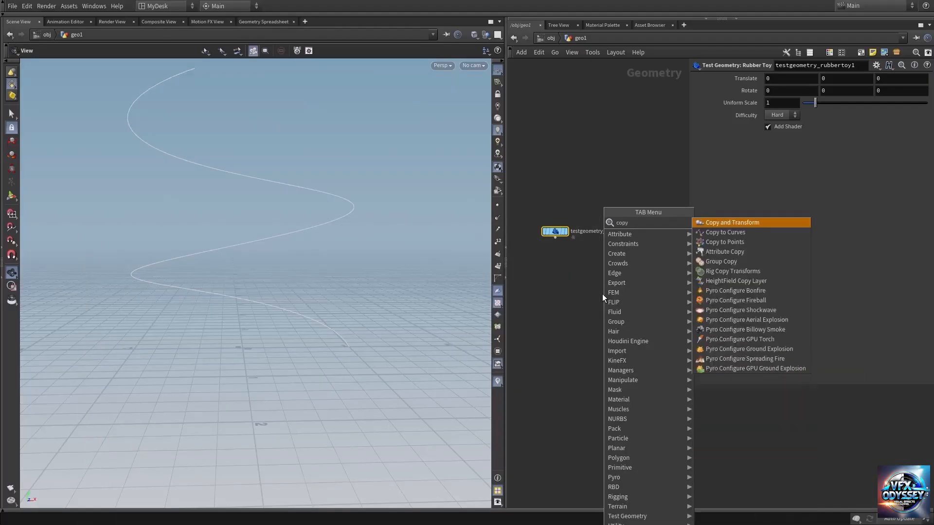
{"action": "key", "text": "Down"}
{"action": "key", "text": "Return"}
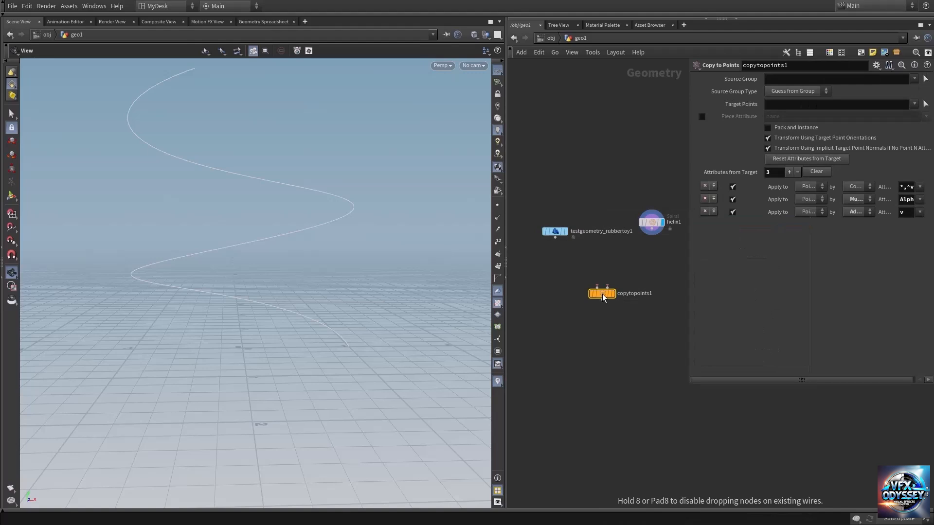
{"action": "left_click", "coordinate": [602, 294]}
Connect the rubber toy to the first input of Copy to Points and the helix to its second input.
{"action": "left_click_drag", "start_coordinate": [555, 231], "coordinate": [542, 245]}
{"action": "left_click", "coordinate": [542, 252]}
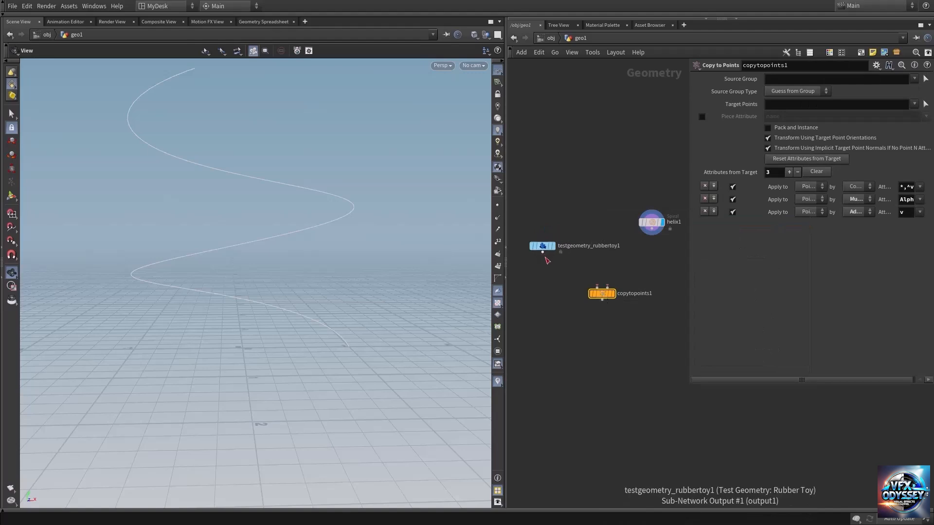
{"action": "left_click", "coordinate": [596, 281]}
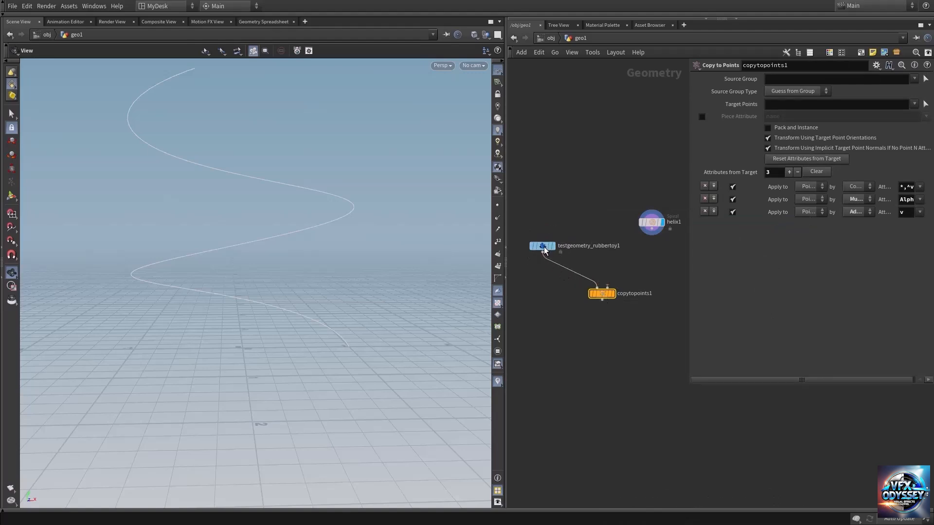
{"action": "left_click_drag", "start_coordinate": [544, 247], "coordinate": [539, 265]}
{"action": "left_click_drag", "start_coordinate": [651, 223], "coordinate": [656, 243]}
{"action": "middle_click_drag", "start_coordinate": [648, 265], "coordinate": [634, 280]}
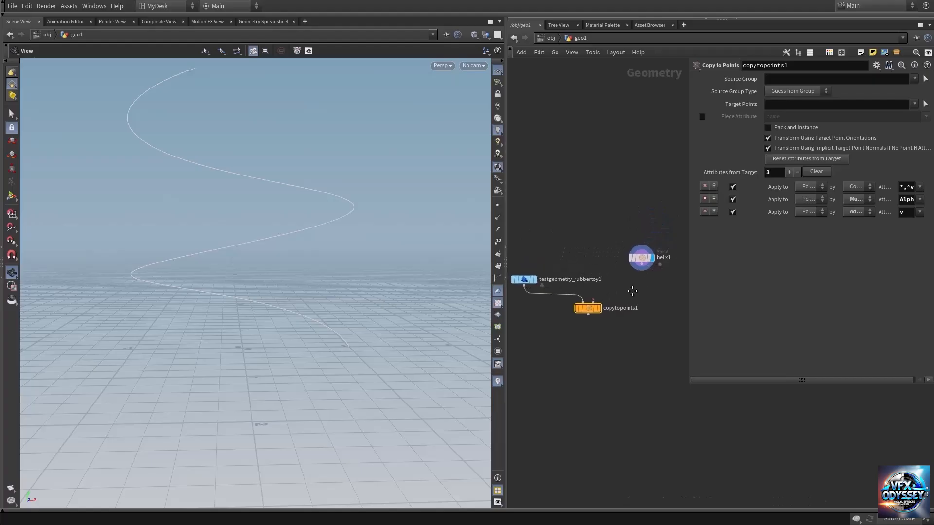
{"action": "left_click", "coordinate": [642, 267]}
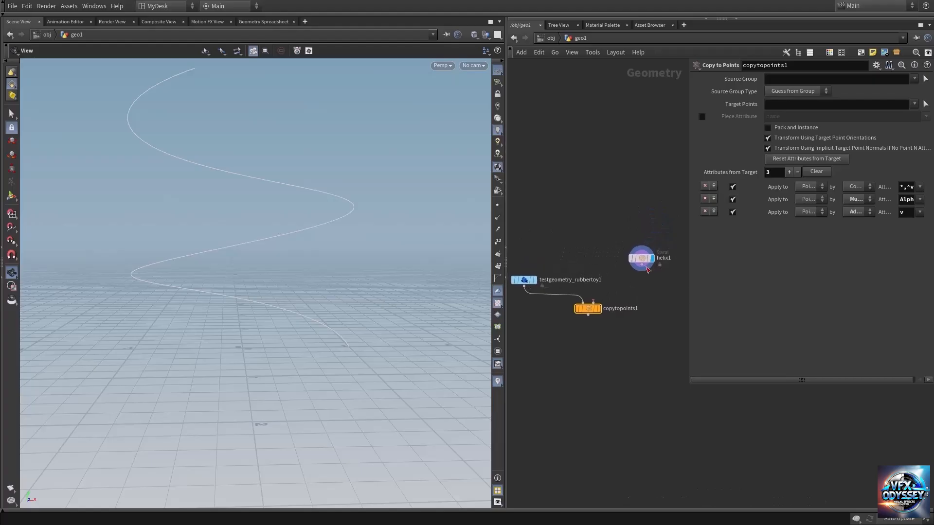
{"action": "left_click", "coordinate": [594, 304]}
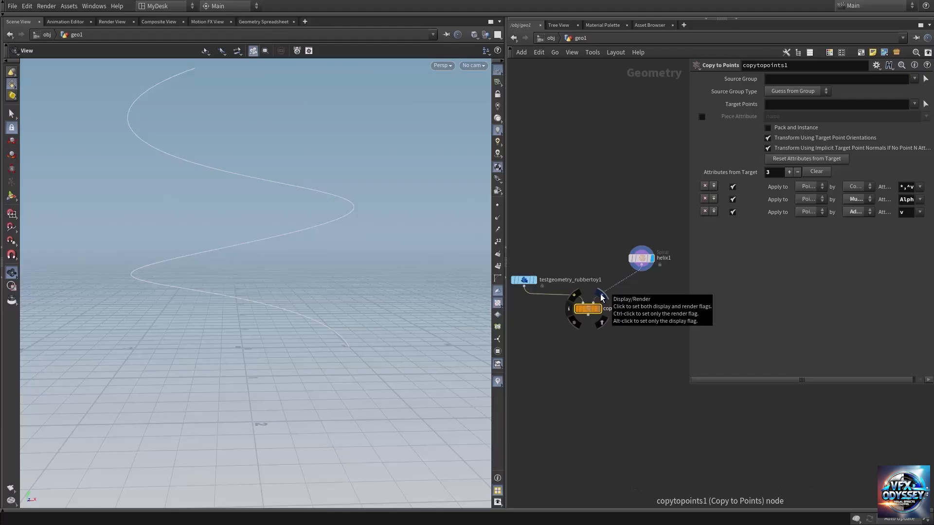
Display the Copy to Points node's output and inspect the rubber toys copied along the helix.
{"action": "left_click", "coordinate": [600, 294]}
{"action": "right_click_drag", "start_coordinate": [334, 238], "coordinate": [237, 213]}
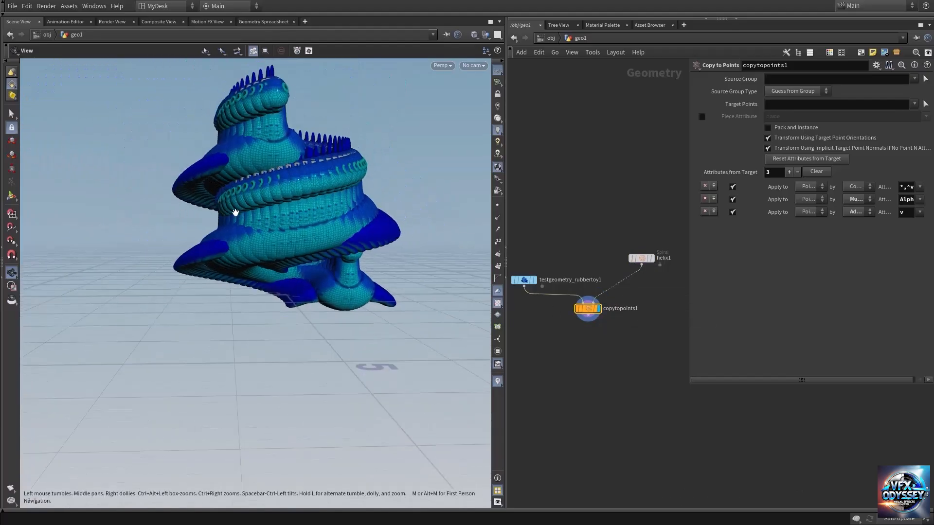
{"action": "middle_click_drag", "start_coordinate": [297, 206], "coordinate": [271, 271]}
{"action": "mouse_move", "coordinate": [271, 270]}
{"action": "left_mouse_down"}
{"action": "mouse_move", "coordinate": [291, 246]}
{"action": "mouse_move", "coordinate": [263, 275]}
{"action": "mouse_move", "coordinate": [286, 269]}
{"action": "mouse_move", "coordinate": [279, 294]}
{"action": "mouse_move", "coordinate": [282, 273]}
{"action": "mouse_move", "coordinate": [298, 277]}
{"action": "mouse_move", "coordinate": [278, 275]}
{"action": "left_mouse_up"}
Set the helix's transform uniform scale to about 5.48 to spread out the rubber toy copies.
{"action": "middle_click_drag", "start_coordinate": [610, 248], "coordinate": [578, 272]}
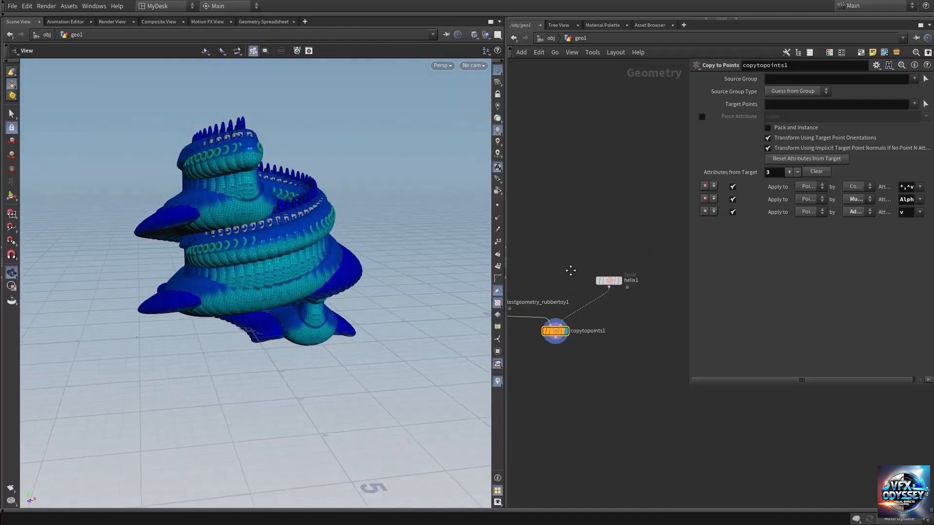
{"action": "left_click", "coordinate": [611, 281]}
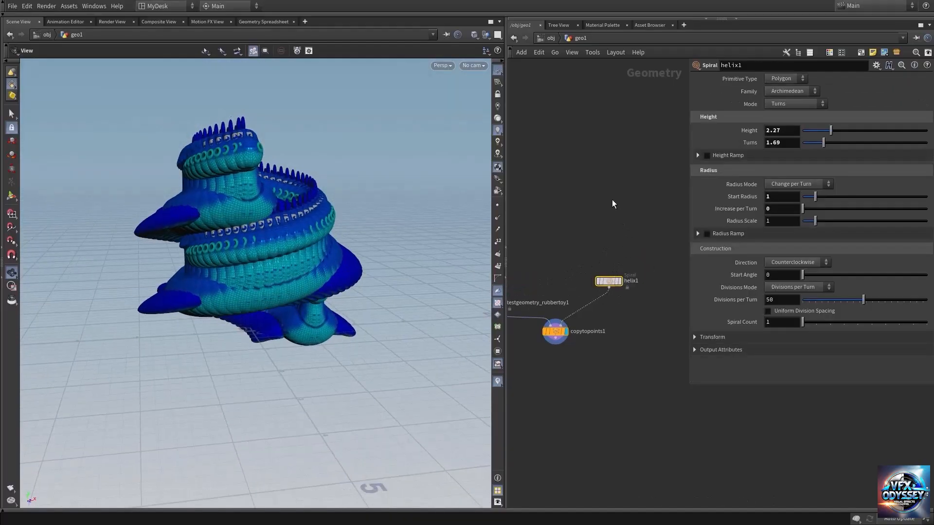
{"action": "left_click_drag", "start_coordinate": [276, 242], "coordinate": [285, 239]}
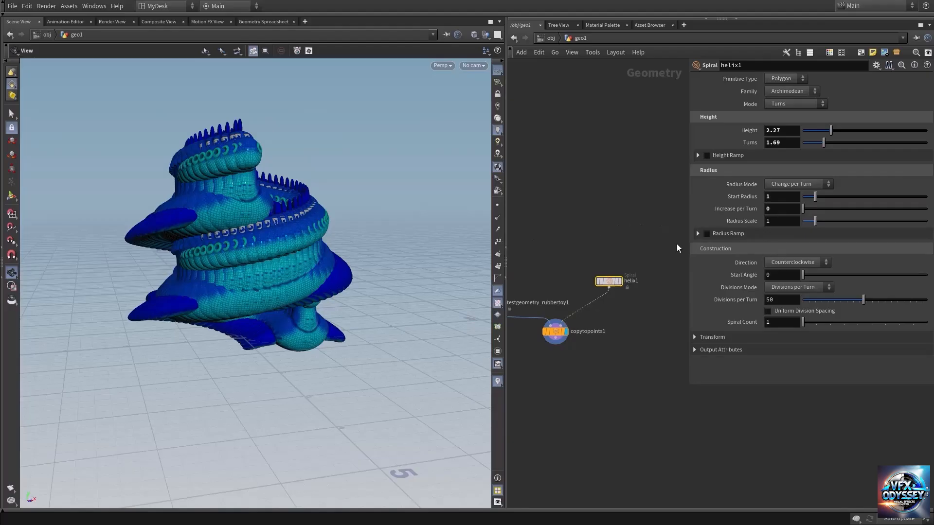
{"action": "left_click", "coordinate": [713, 337]}
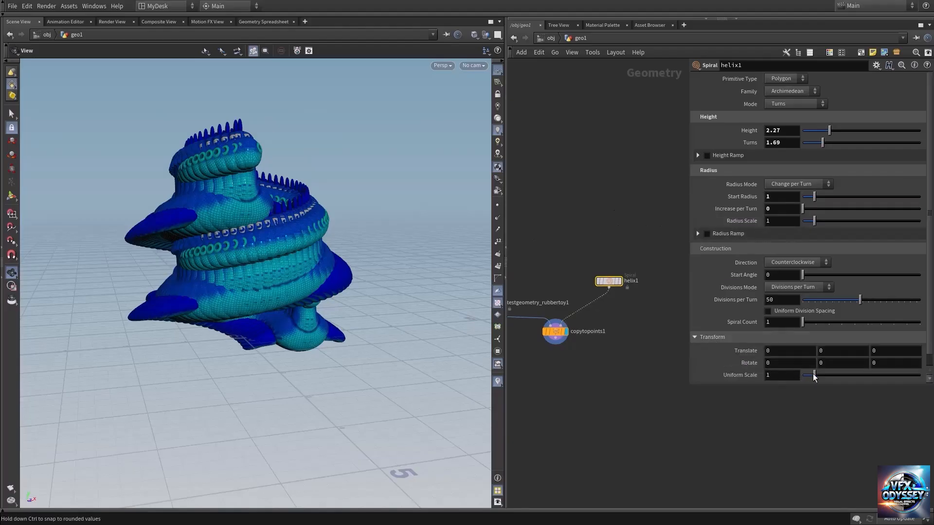
{"action": "left_click_drag", "start_coordinate": [812, 373], "coordinate": [867, 372]}
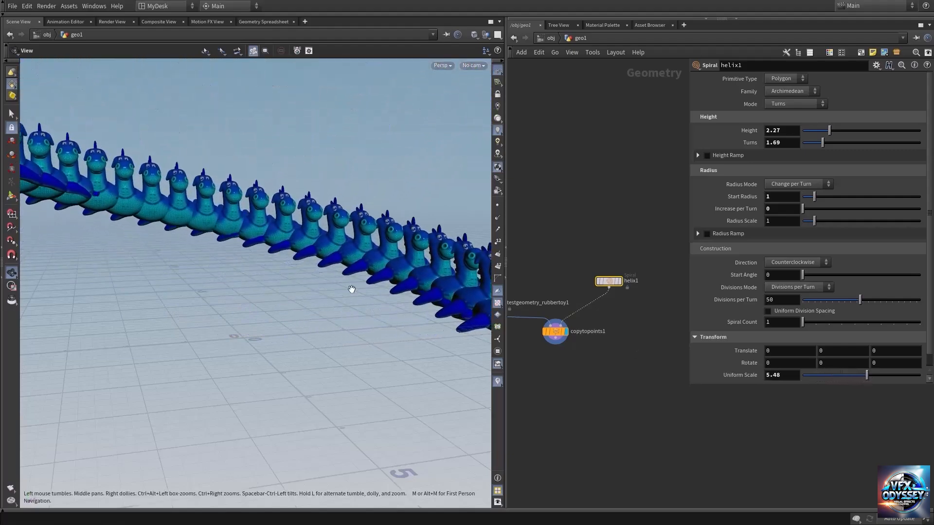
{"action": "left_click_drag", "start_coordinate": [350, 290], "coordinate": [224, 323]}
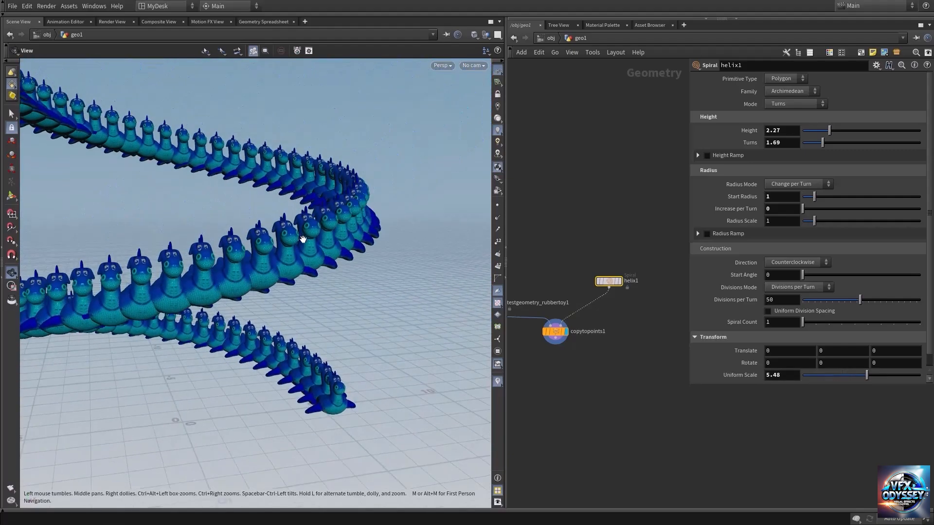
{"action": "left_click_drag", "start_coordinate": [304, 239], "coordinate": [338, 299]}
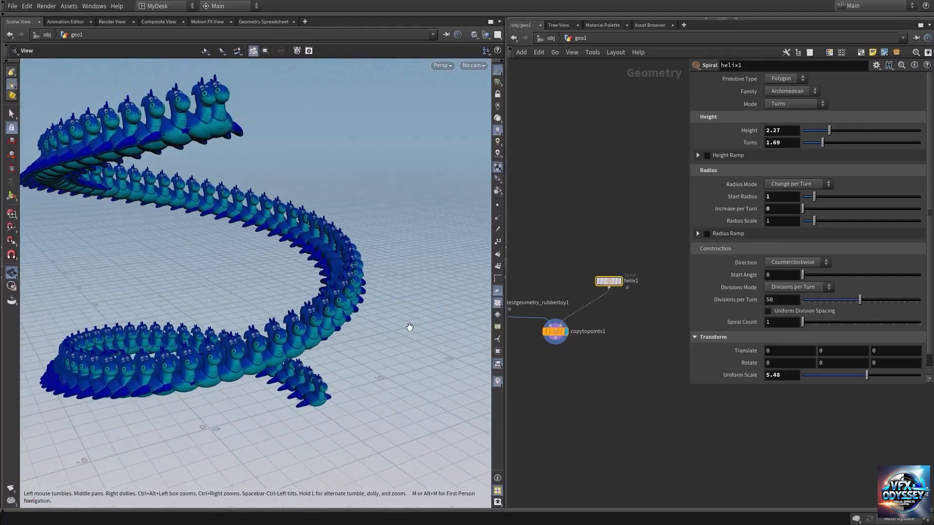
Examine from several angles how the rubber toy copies are oriented along the helix.
{"action": "middle_click_drag", "start_coordinate": [617, 334], "coordinate": [617, 319]}
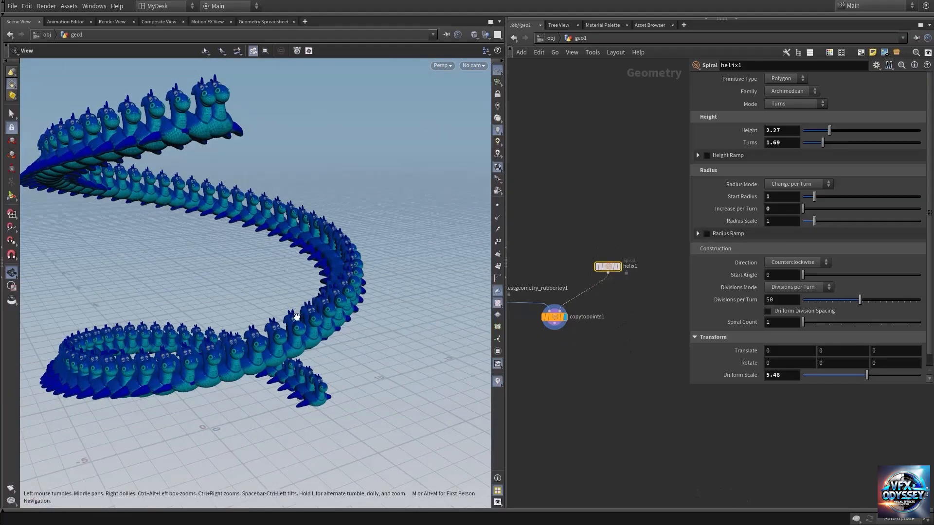
{"action": "left_click_drag", "start_coordinate": [283, 334], "coordinate": [354, 340]}
{"action": "middle_click_drag", "start_coordinate": [587, 366], "coordinate": [634, 387]}
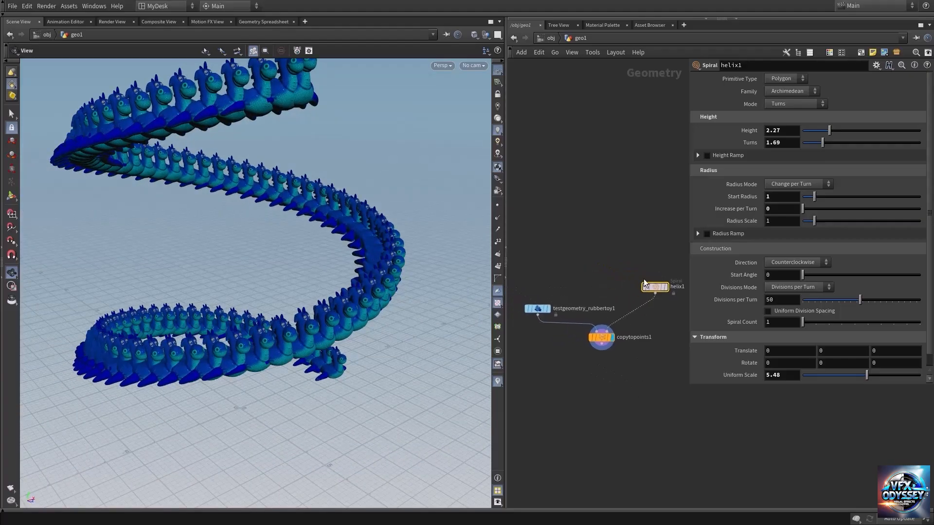
{"action": "left_click_drag", "start_coordinate": [244, 344], "coordinate": [269, 292]}
{"action": "right_click_drag", "start_coordinate": [269, 292], "coordinate": [267, 191]}
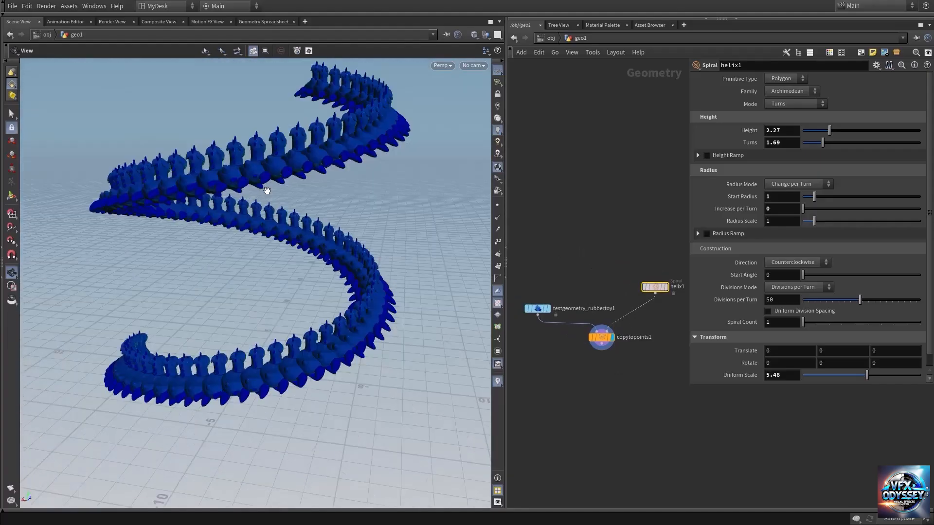
{"action": "mouse_move", "coordinate": [251, 183]}
{"action": "left_mouse_down"}
{"action": "mouse_move", "coordinate": [275, 213]}
{"action": "mouse_move", "coordinate": [248, 182]}
{"action": "left_mouse_up"}
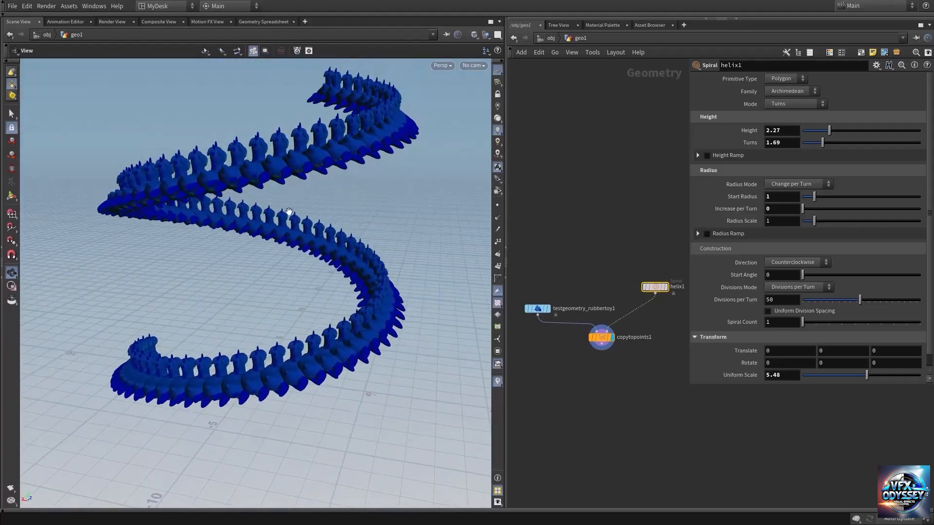
{"action": "left_click_drag", "start_coordinate": [309, 251], "coordinate": [452, 261]}
{"action": "middle_click_drag", "start_coordinate": [583, 252], "coordinate": [557, 218]}
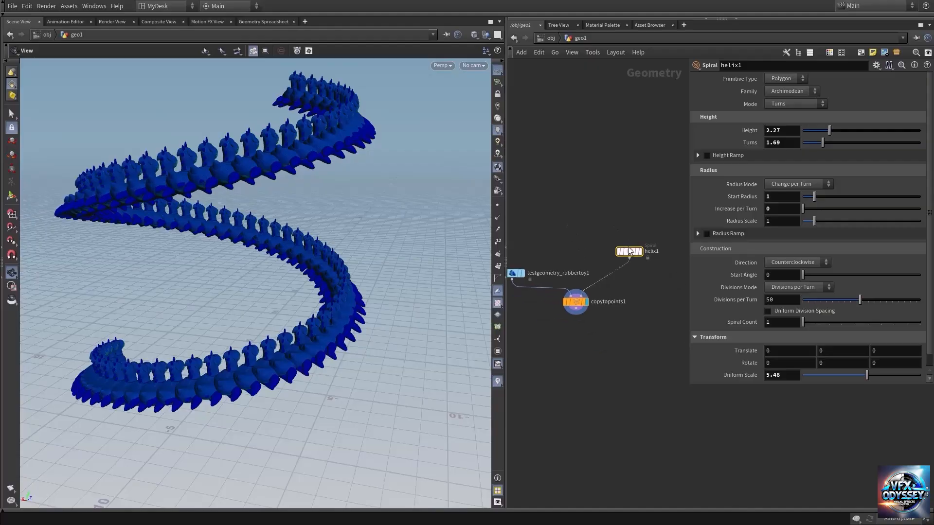
Display the helix node's output and check its node info for the available point attributes.
{"action": "left_click", "coordinate": [636, 251]}
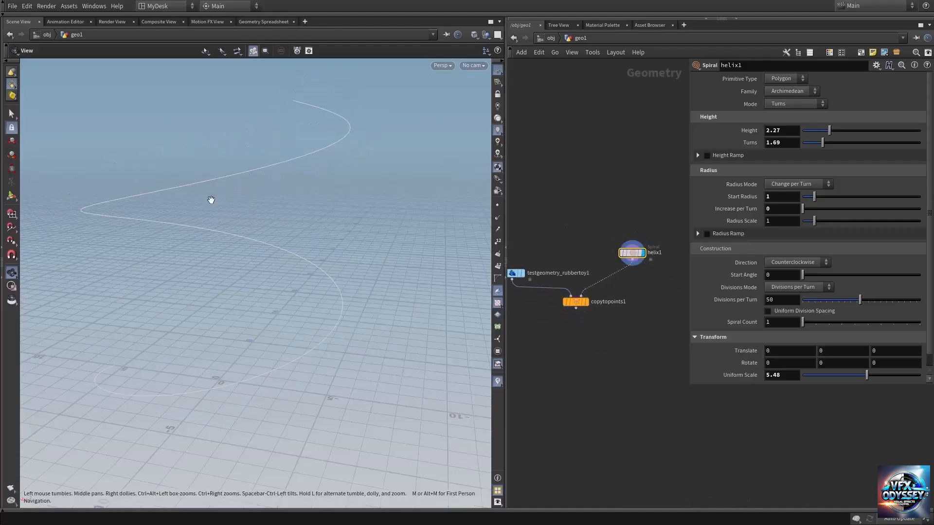
{"action": "left_click_drag", "start_coordinate": [238, 175], "coordinate": [388, 214]}
{"action": "middle_click", "coordinate": [638, 260]}
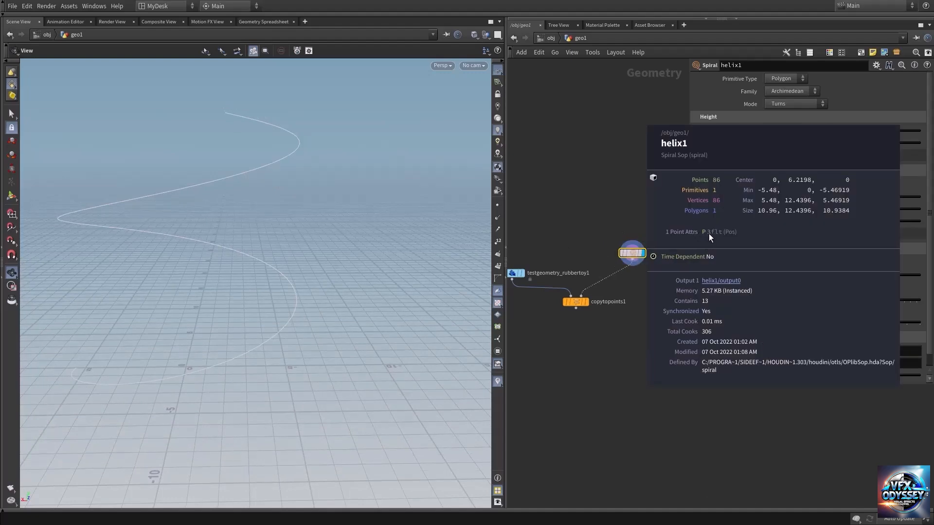
{"action": "left_click_drag", "start_coordinate": [229, 180], "coordinate": [422, 211]}
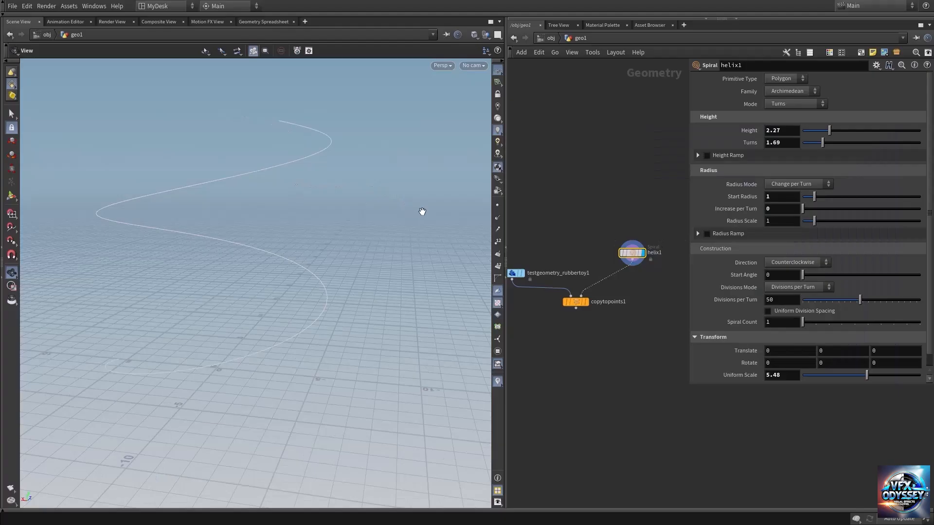
Turn on point display in the viewport and examine the points along the helix curve.
{"action": "left_click", "coordinate": [497, 205]}
{"action": "left_click_drag", "start_coordinate": [290, 287], "coordinate": [344, 313]}
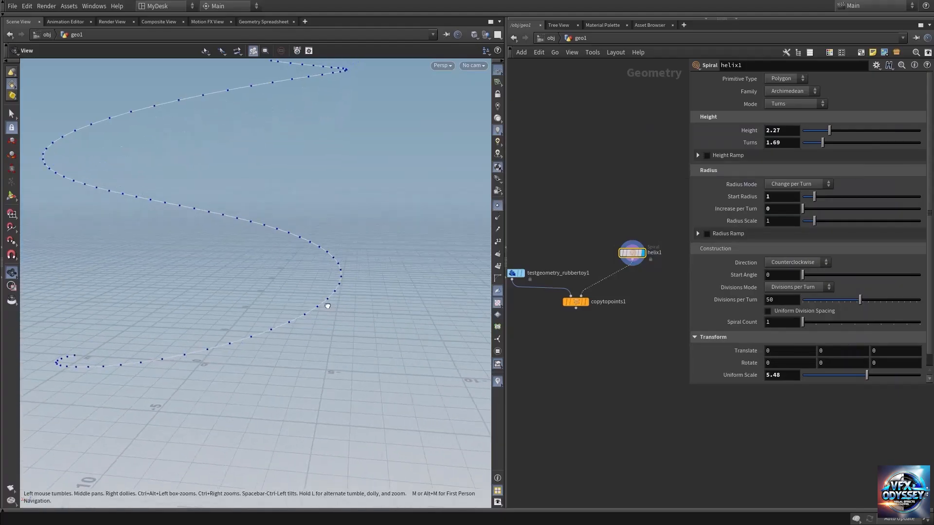
{"action": "left_click_drag", "start_coordinate": [285, 242], "coordinate": [248, 198]}
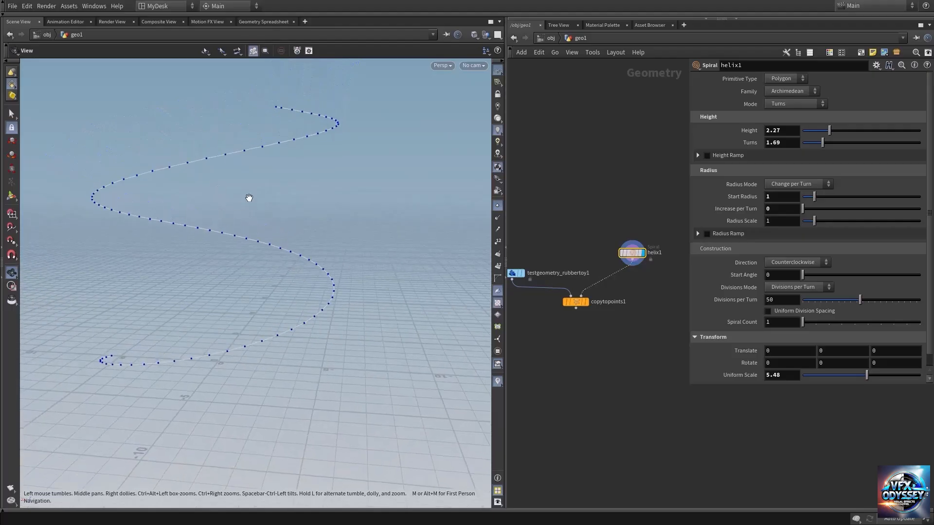
{"action": "left_click_drag", "start_coordinate": [296, 139], "coordinate": [273, 180]}
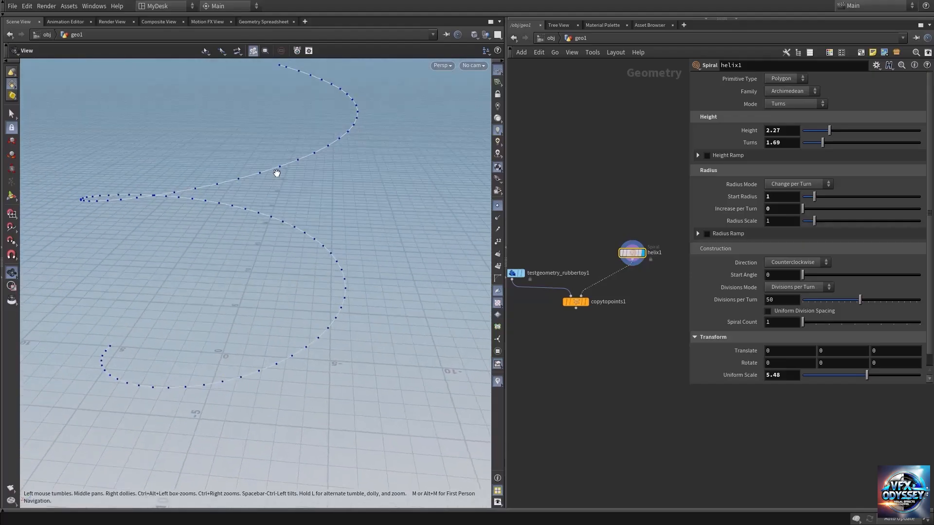
{"action": "left_click_drag", "start_coordinate": [293, 189], "coordinate": [277, 236]}
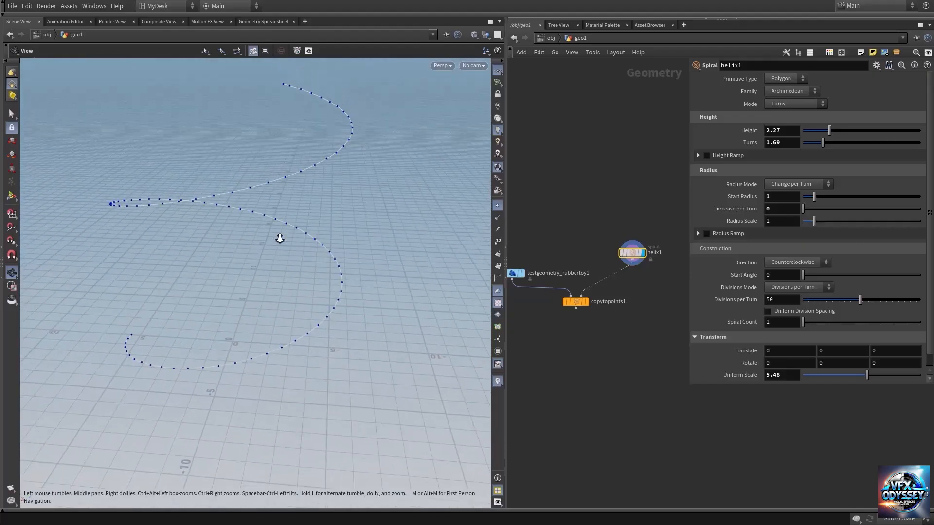
{"action": "left_click_drag", "start_coordinate": [292, 334], "coordinate": [298, 298]}
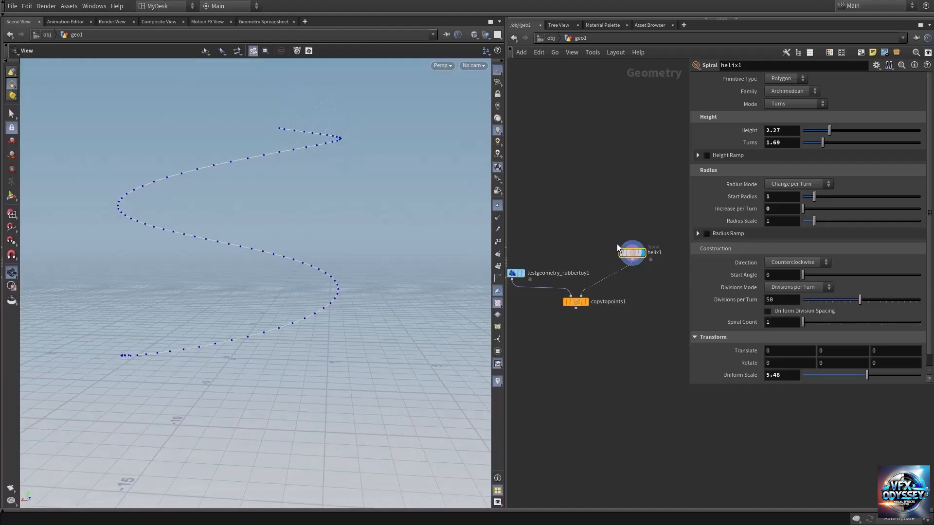
Add an Orientation Along Curve node and insert it on the wire between the helix and Copy to Points.
{"action": "key", "text": "Tab"}
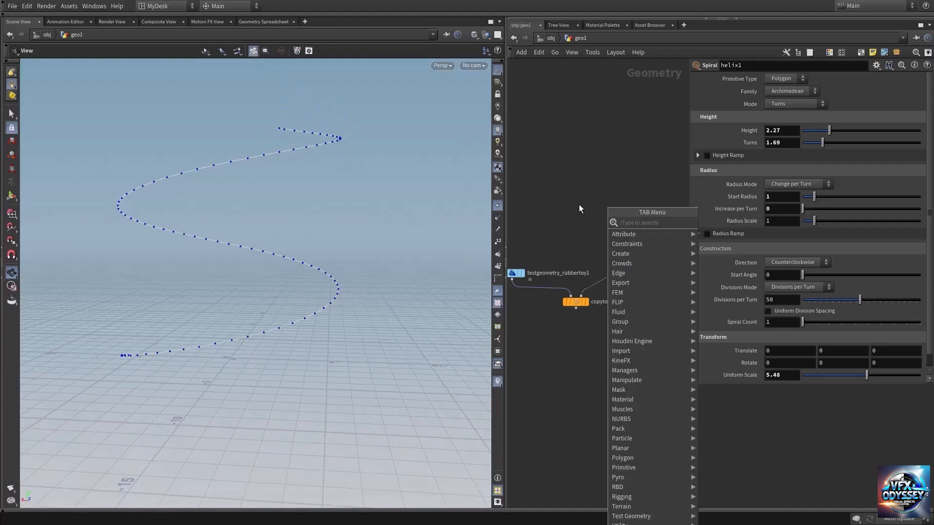
{"action": "type", "text": "orie"}
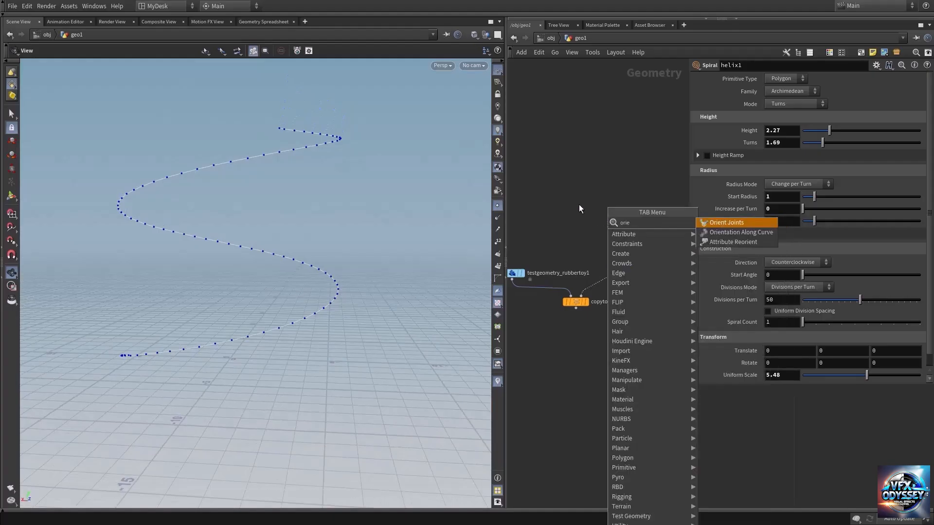
{"action": "key", "text": "Down"}
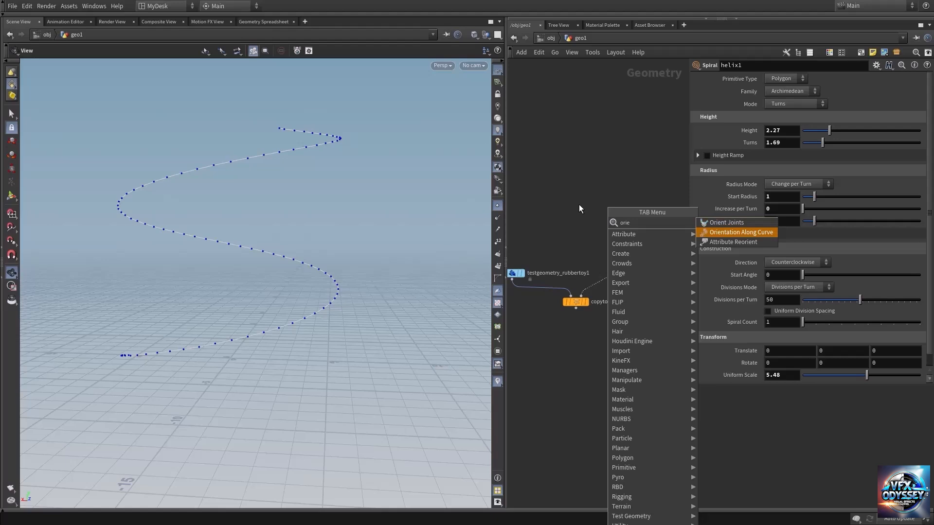
{"action": "left_click", "coordinate": [739, 232]}
{"action": "left_click", "coordinate": [659, 306]}
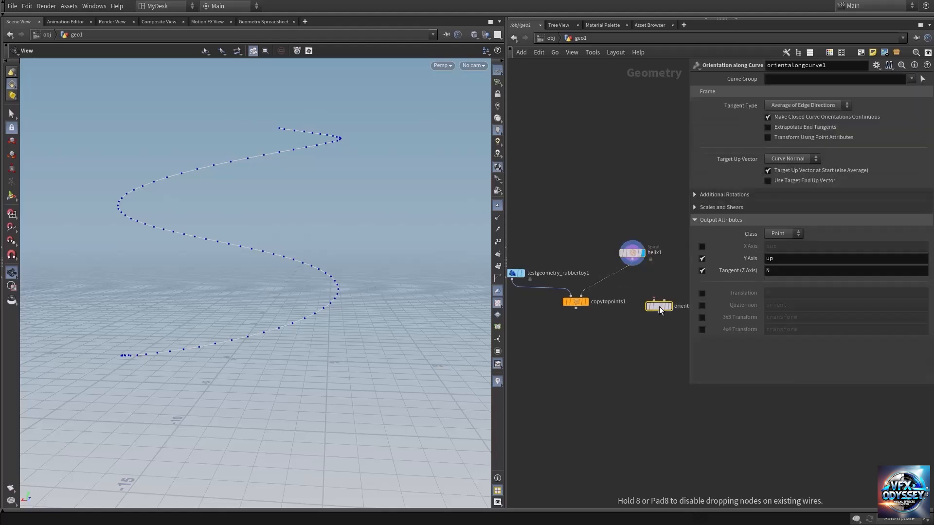
{"action": "left_click_drag", "start_coordinate": [659, 307], "coordinate": [619, 278]}
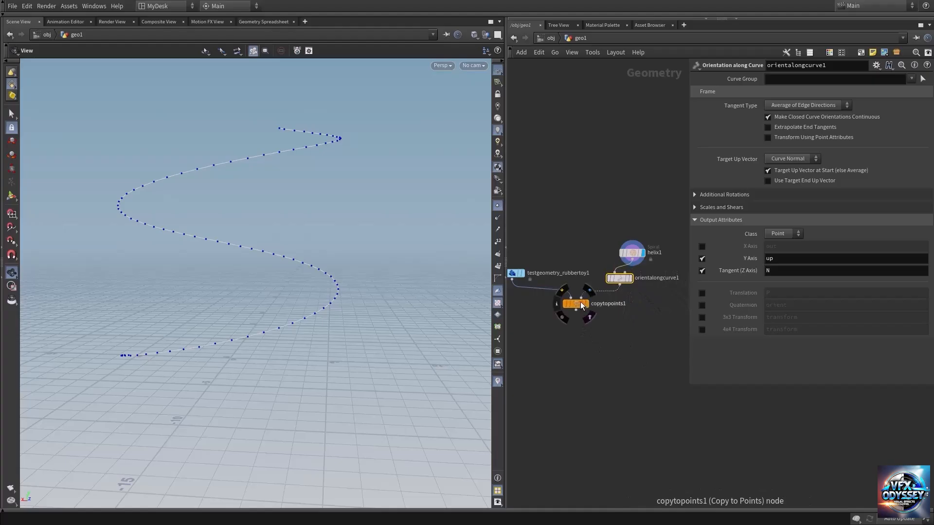
Display the Orientation Along Curve node's output and check its node info for the point attributes.
{"action": "mouse_move", "coordinate": [632, 269]}
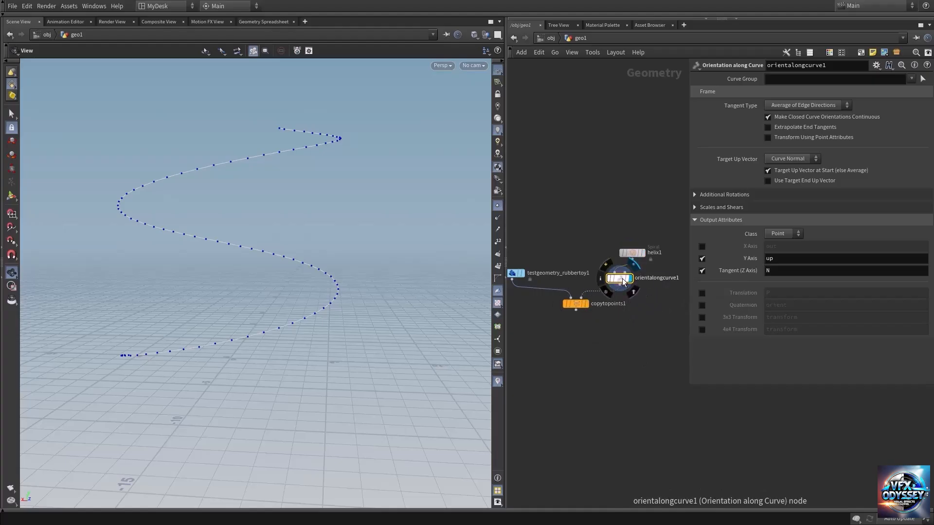
{"action": "middle_click", "coordinate": [622, 277]}
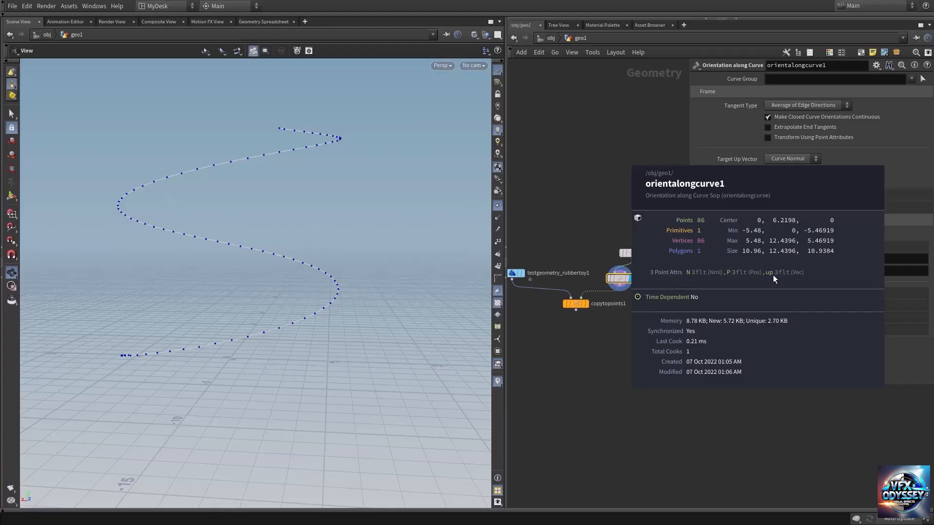
{"action": "middle_click_drag", "start_coordinate": [652, 321], "coordinate": [644, 321]}
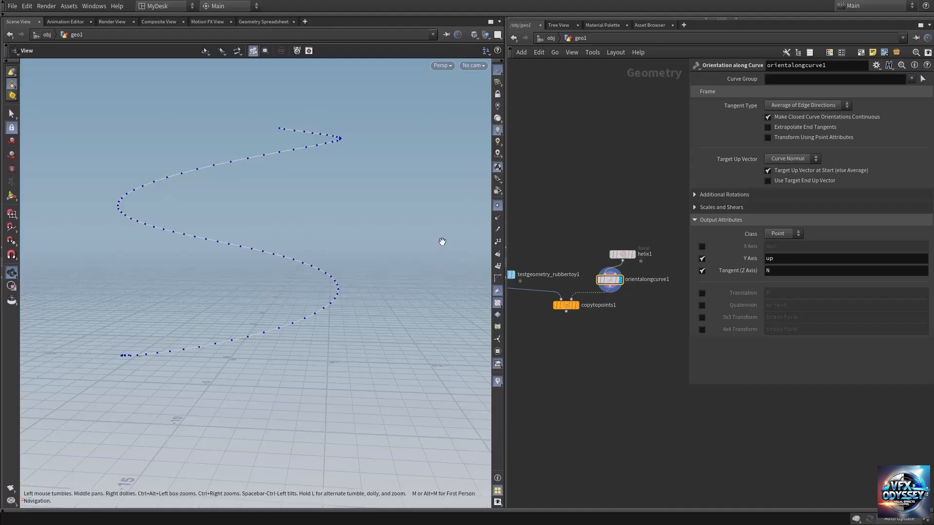
Turn on point normals display and examine the normals' direction along the helix curve.
{"action": "left_click", "coordinate": [492, 218]}
{"action": "right_click_drag", "start_coordinate": [222, 352], "coordinate": [461, 323]}
{"action": "right_click_drag", "start_coordinate": [315, 304], "coordinate": [356, 320]}
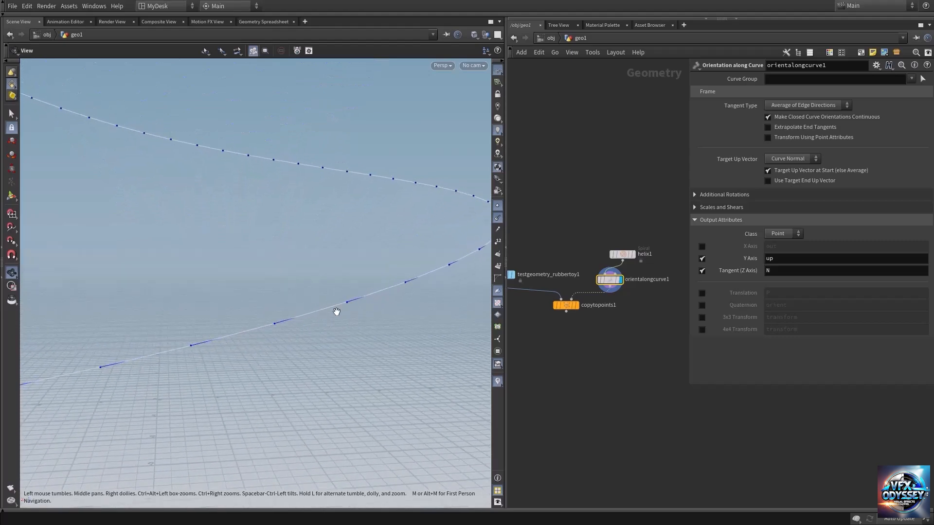
{"action": "right_click_drag", "start_coordinate": [377, 299], "coordinate": [277, 321]}
{"action": "mouse_move", "coordinate": [344, 308]}
{"action": "right_mouse_down"}
{"action": "mouse_move", "coordinate": [313, 326]}
{"action": "mouse_move", "coordinate": [240, 314]}
{"action": "right_mouse_up"}
{"action": "middle_click_drag", "start_coordinate": [292, 267], "coordinate": [275, 319]}
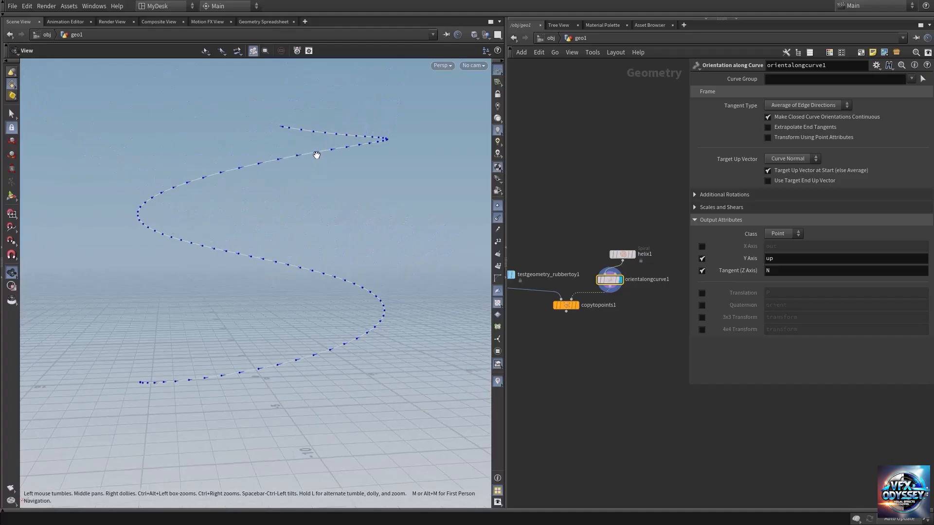
{"action": "mouse_move", "coordinate": [316, 155]}
{"action": "left_mouse_down"}
{"action": "mouse_move", "coordinate": [294, 150]}
{"action": "mouse_move", "coordinate": [323, 163]}
{"action": "left_mouse_up"}
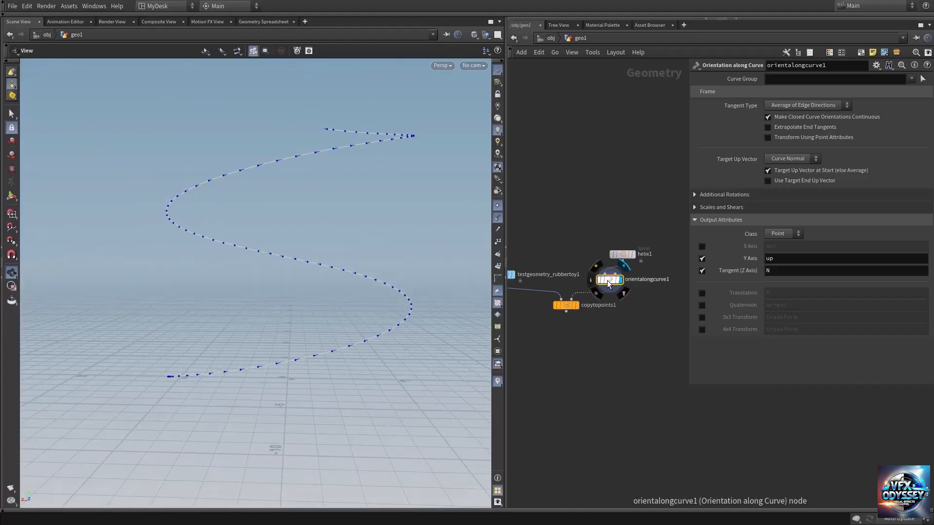
Visualize the up attribute from the Orientation Along Curve node's info and examine its vectors along the helix.
{"action": "scroll", "coordinate": [632, 309], "scroll_direction": "up", "scroll_amount": 2}
{"action": "scroll", "coordinate": [640, 310], "scroll_direction": "up", "scroll_amount": 1}
{"action": "mouse_move", "coordinate": [602, 268]}
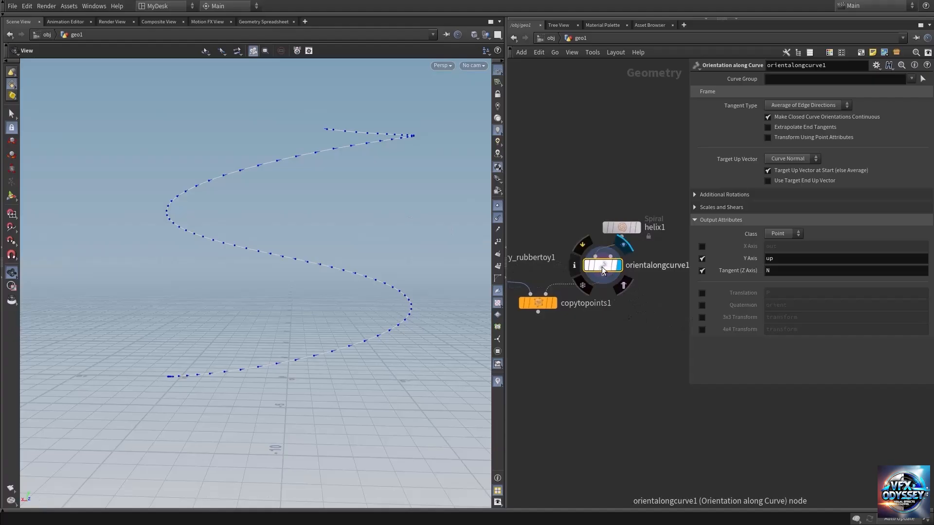
{"action": "left_click", "coordinate": [577, 268]}
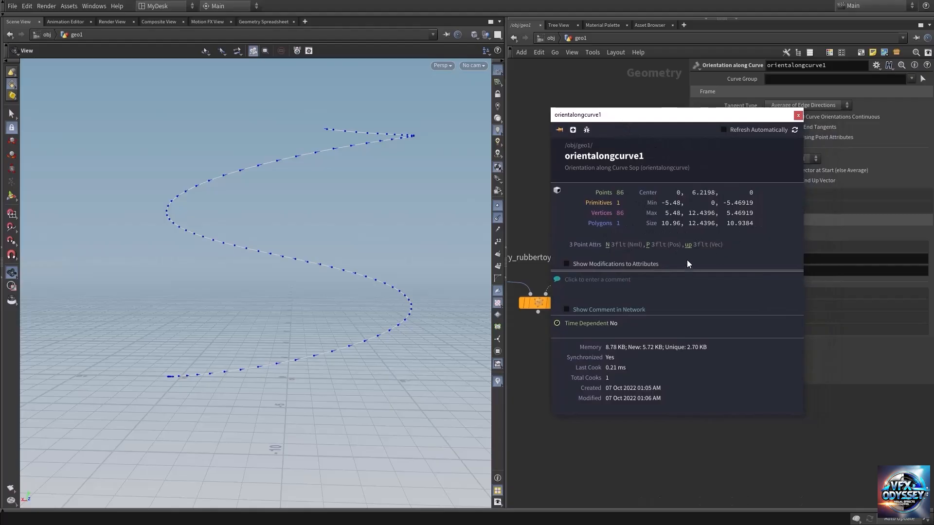
{"action": "mouse_move", "coordinate": [689, 249]}
{"action": "left_click", "coordinate": [799, 116]}
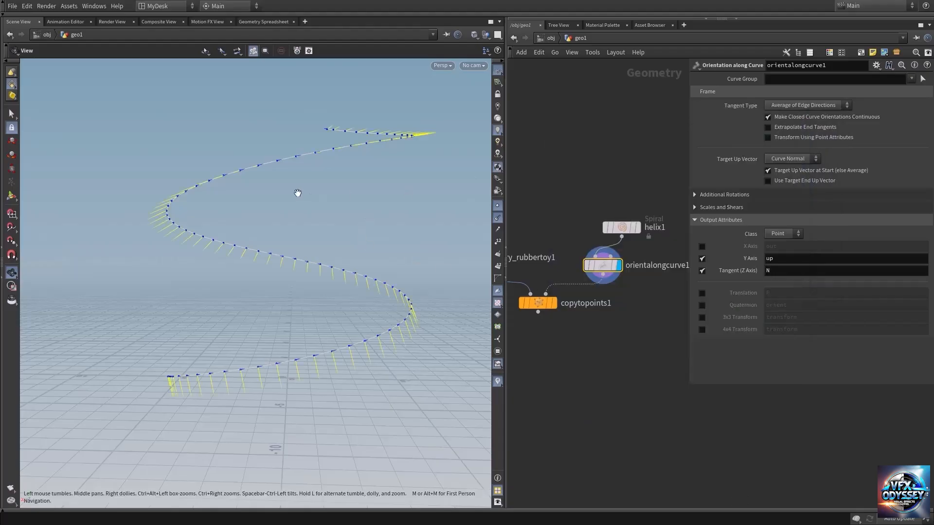
{"action": "left_click_drag", "start_coordinate": [272, 162], "coordinate": [300, 171]}
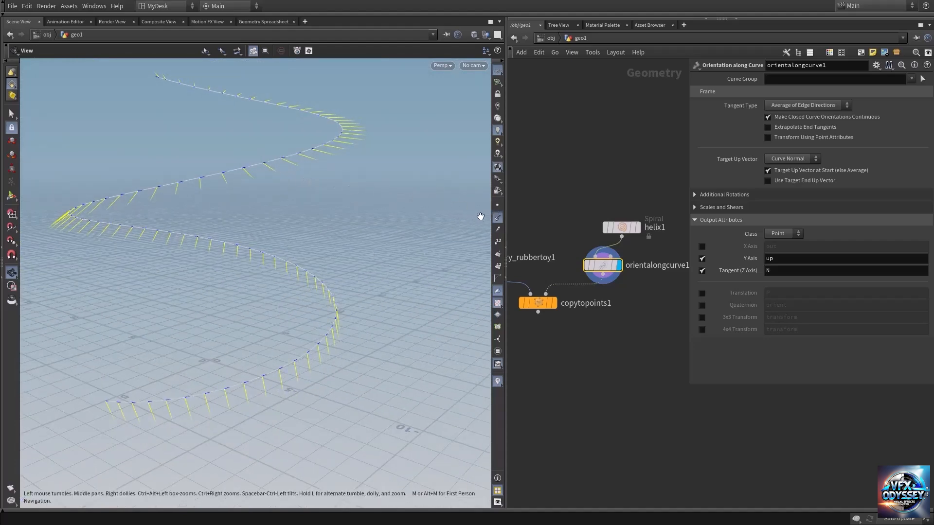
Turn off the point normals display and the up attribute visualization for the Orientation Along Curve node.
{"action": "left_click", "coordinate": [496, 220]}
{"action": "left_click_drag", "start_coordinate": [311, 158], "coordinate": [276, 158]}
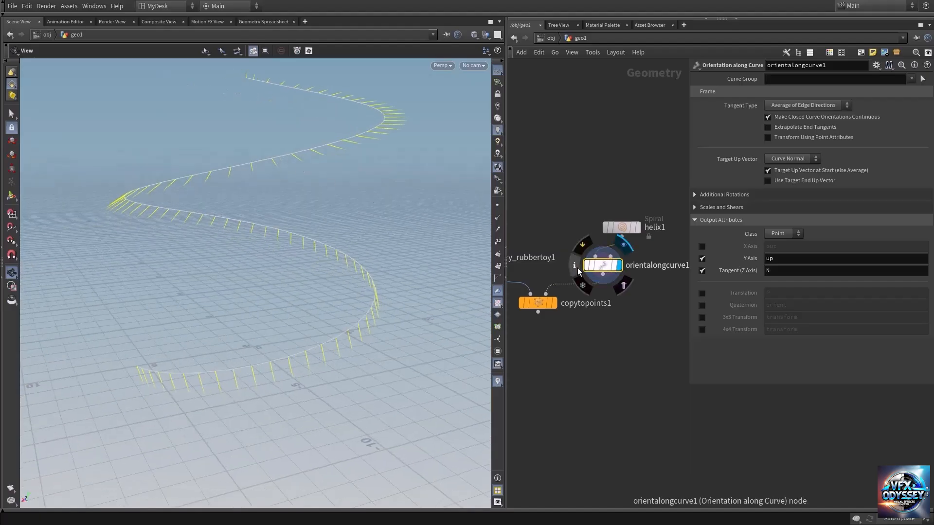
{"action": "left_click", "coordinate": [574, 266]}
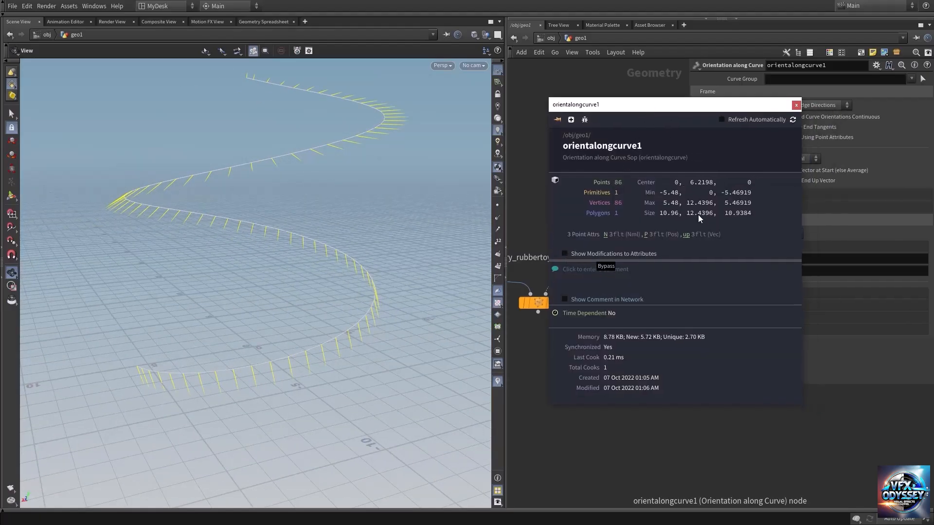
{"action": "left_click", "coordinate": [686, 235]}
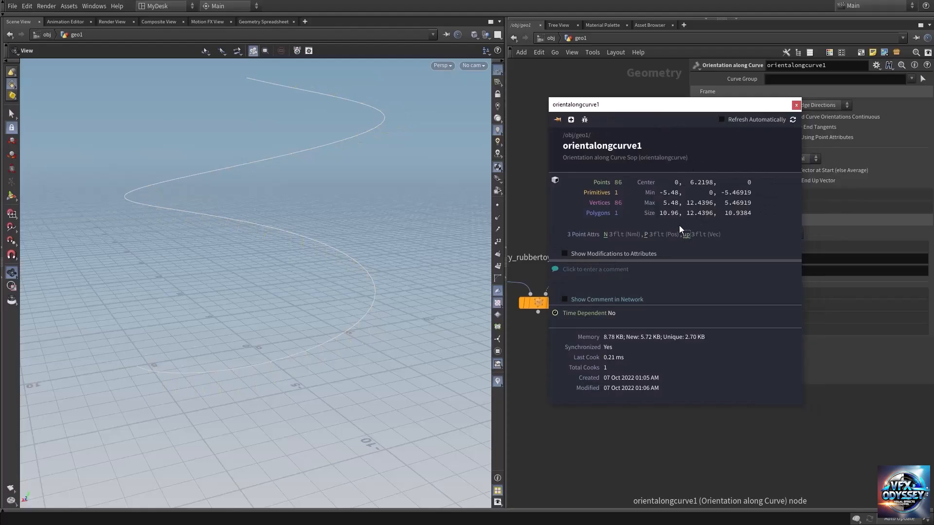
{"action": "left_click", "coordinate": [795, 105]}
{"action": "scroll", "coordinate": [351, 133], "scroll_direction": "down", "scroll_amount": 1}
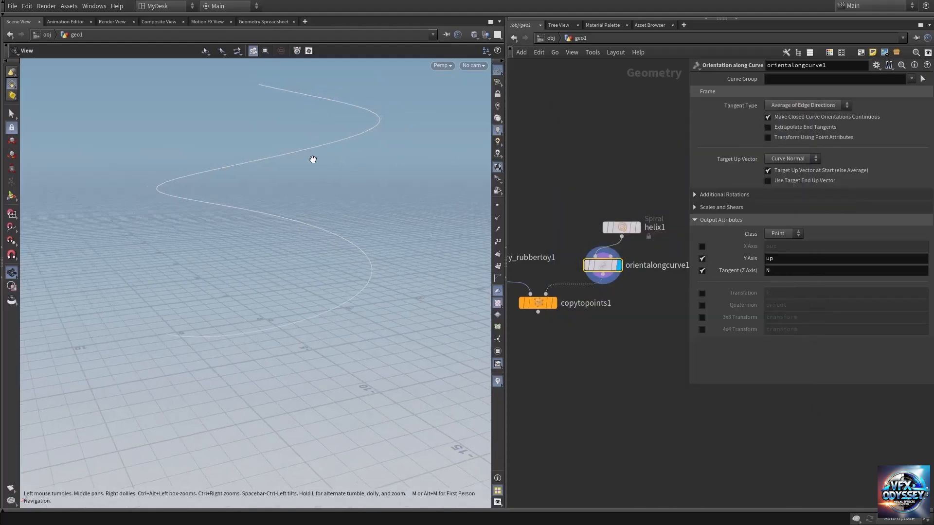
Display the Copy to Points node's output and move the node slightly down, away from Orientation Along Curve.
{"action": "left_click_drag", "start_coordinate": [313, 160], "coordinate": [294, 146]}
{"action": "middle_click_drag", "start_coordinate": [634, 348], "coordinate": [668, 368]}
{"action": "mouse_move", "coordinate": [586, 325]}
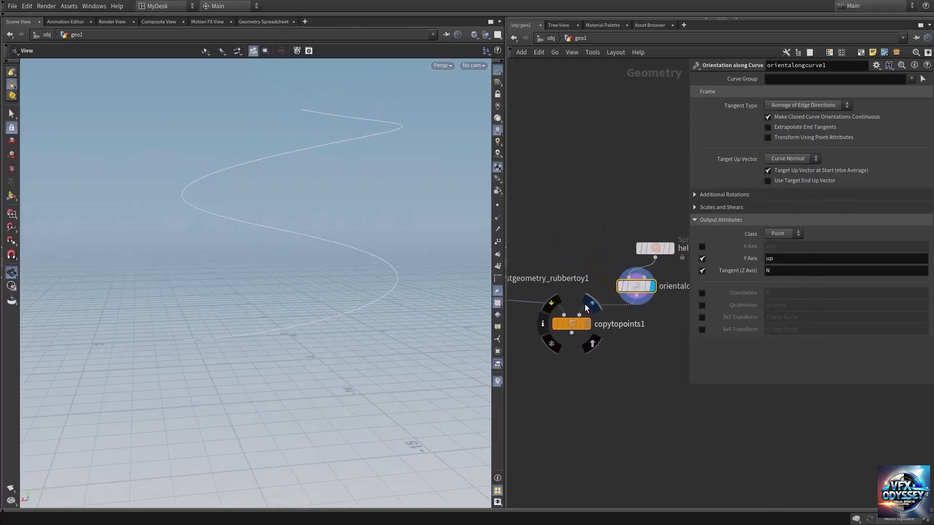
{"action": "left_click", "coordinate": [588, 306]}
{"action": "left_click_drag", "start_coordinate": [574, 329], "coordinate": [575, 337]}
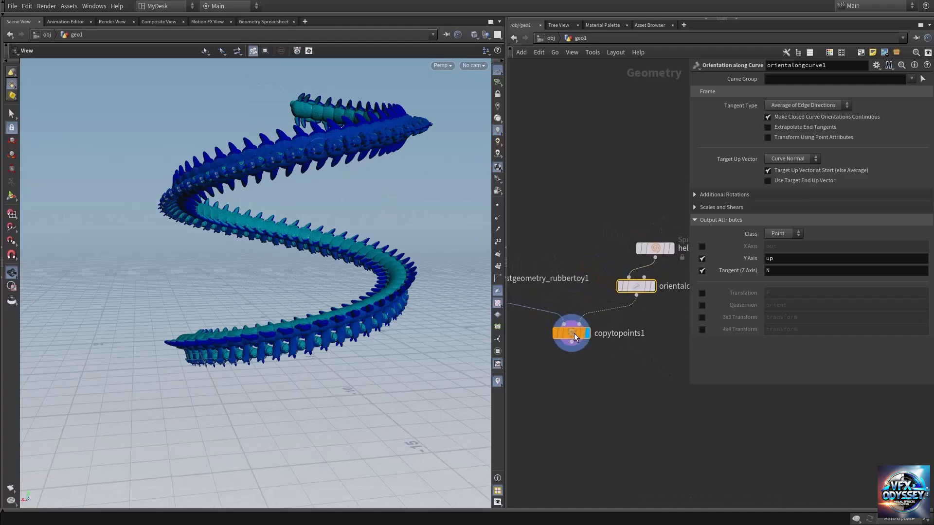
{"action": "scroll", "coordinate": [282, 337], "scroll_direction": "up", "scroll_amount": 2}
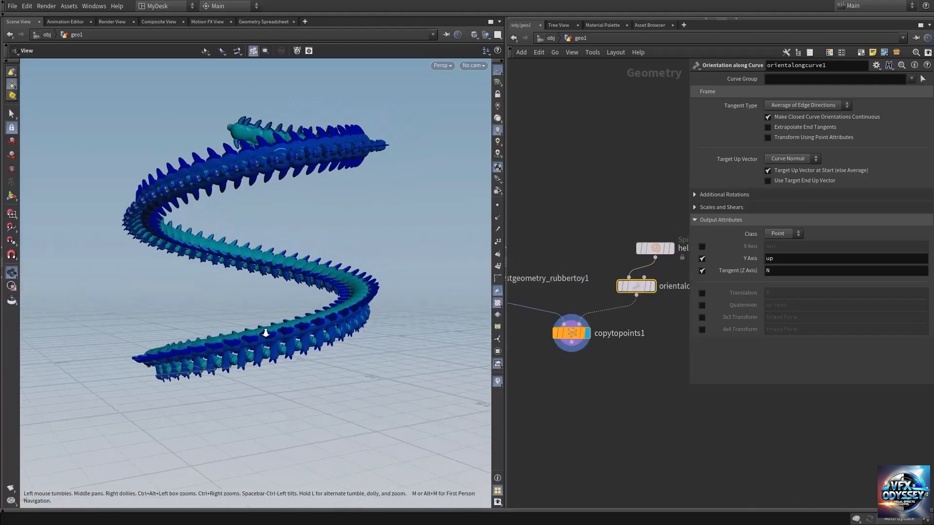
Set the Target Up Vector of the Orientation Along Curve node to Y Axis.
{"action": "scroll", "coordinate": [267, 330], "scroll_direction": "up", "scroll_amount": 4}
{"action": "left_click_drag", "start_coordinate": [323, 333], "coordinate": [324, 359]}
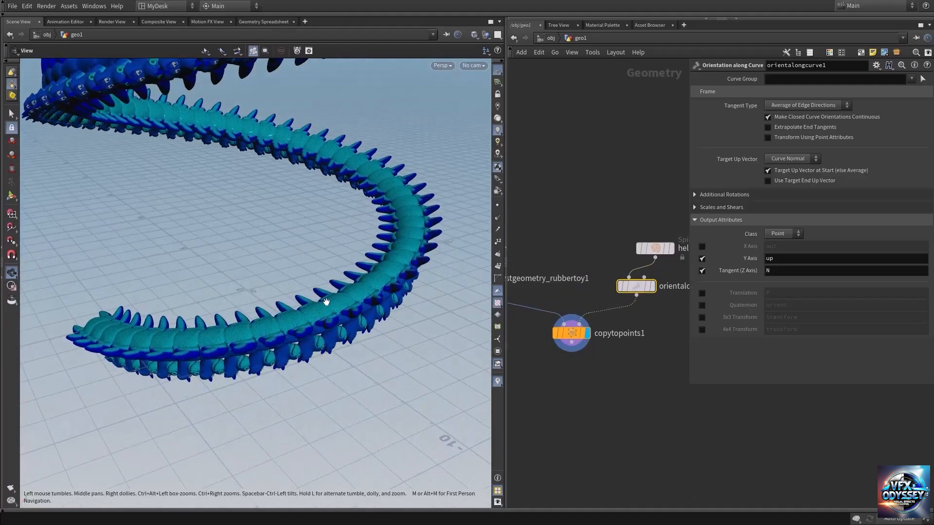
{"action": "left_click_drag", "start_coordinate": [326, 301], "coordinate": [285, 309]}
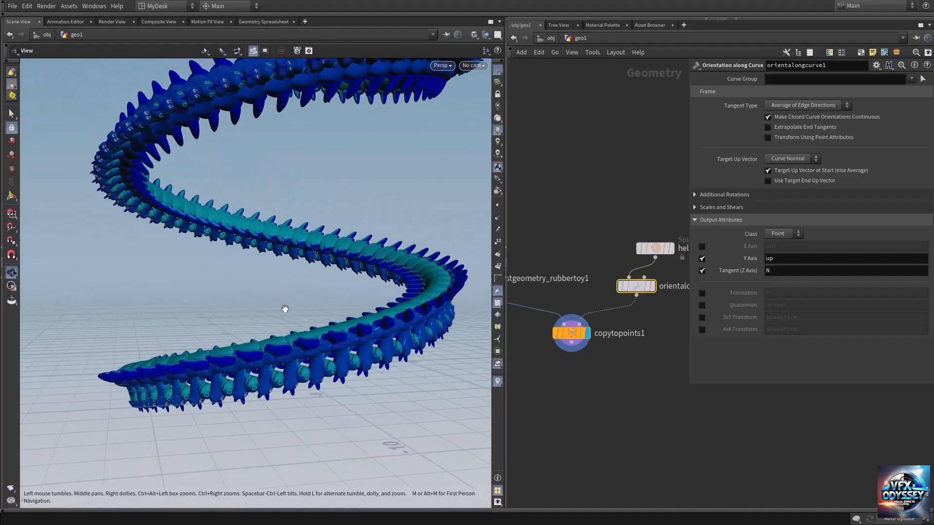
{"action": "middle_click_drag", "start_coordinate": [339, 326], "coordinate": [271, 327]}
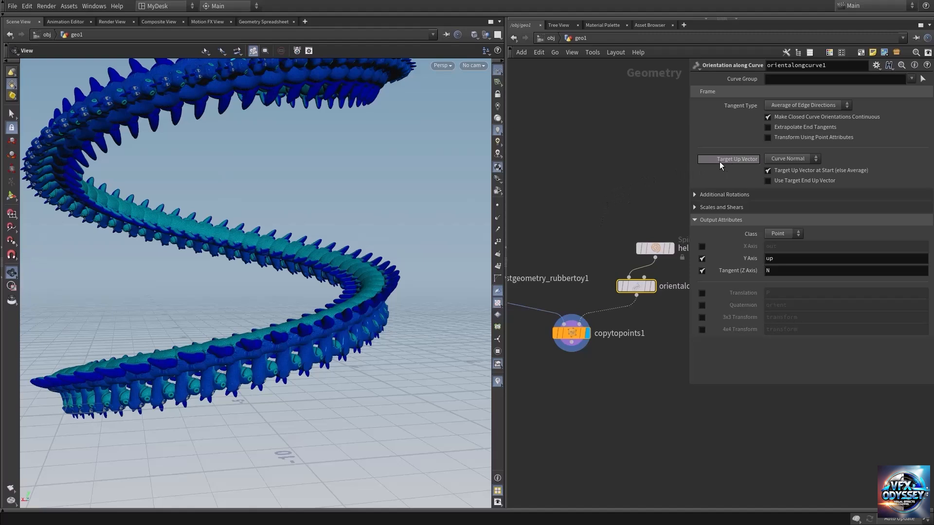
{"action": "left_click", "coordinate": [789, 160]}
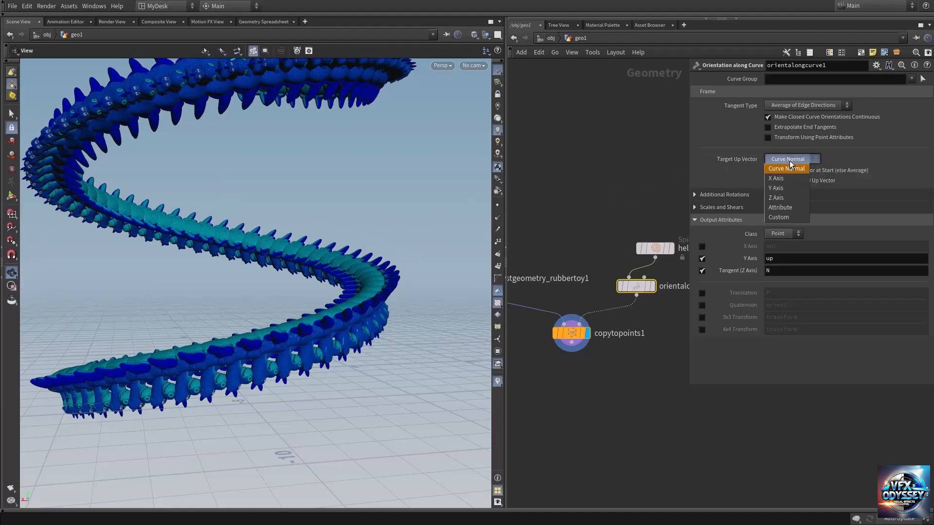
{"action": "left_click", "coordinate": [780, 188]}
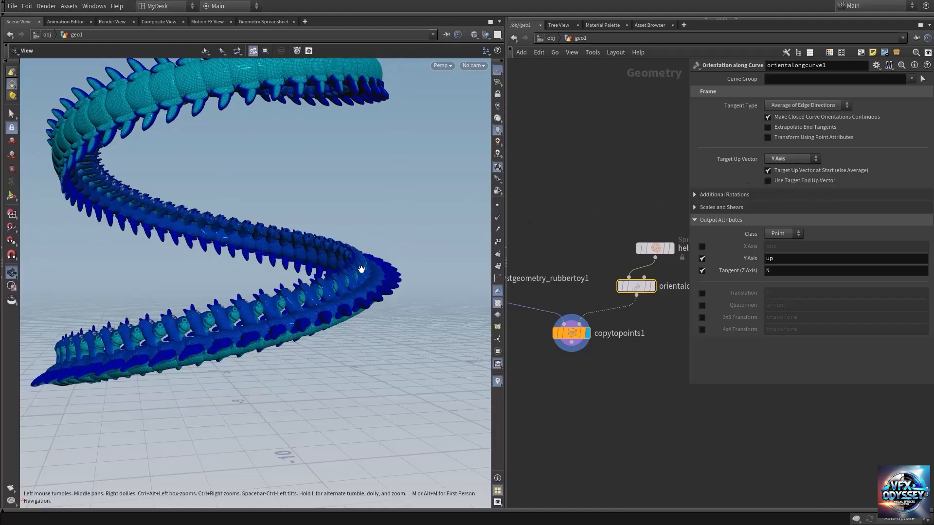
Examine how the rubber toy copies are oriented along the helix, both at its lower end and as a whole.
{"action": "middle_click_drag", "start_coordinate": [304, 278], "coordinate": [328, 295]}
{"action": "right_click_drag", "start_coordinate": [328, 295], "coordinate": [196, 298]}
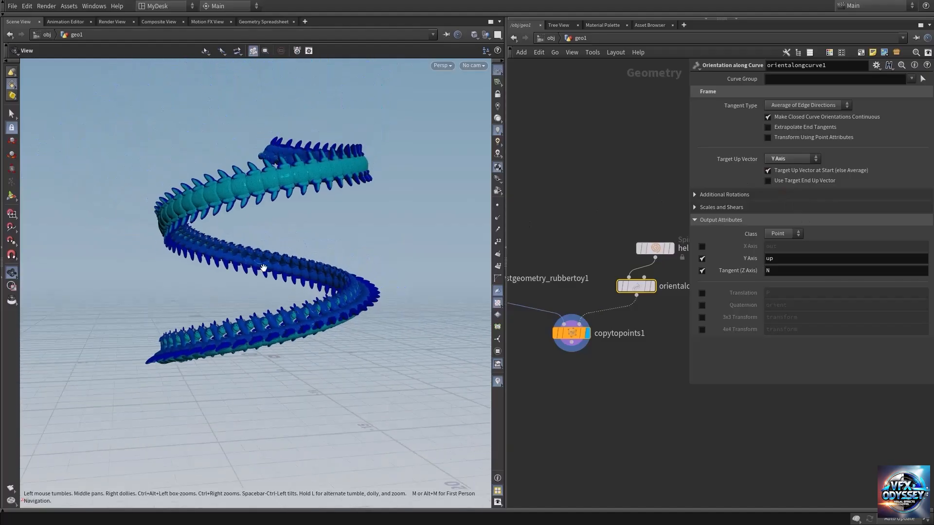
{"action": "left_click_drag", "start_coordinate": [234, 249], "coordinate": [247, 291]}
{"action": "right_click_drag", "start_coordinate": [219, 342], "coordinate": [343, 334]}
{"action": "left_click_drag", "start_coordinate": [205, 345], "coordinate": [193, 354]}
{"action": "middle_click_drag", "start_coordinate": [194, 354], "coordinate": [263, 333]}
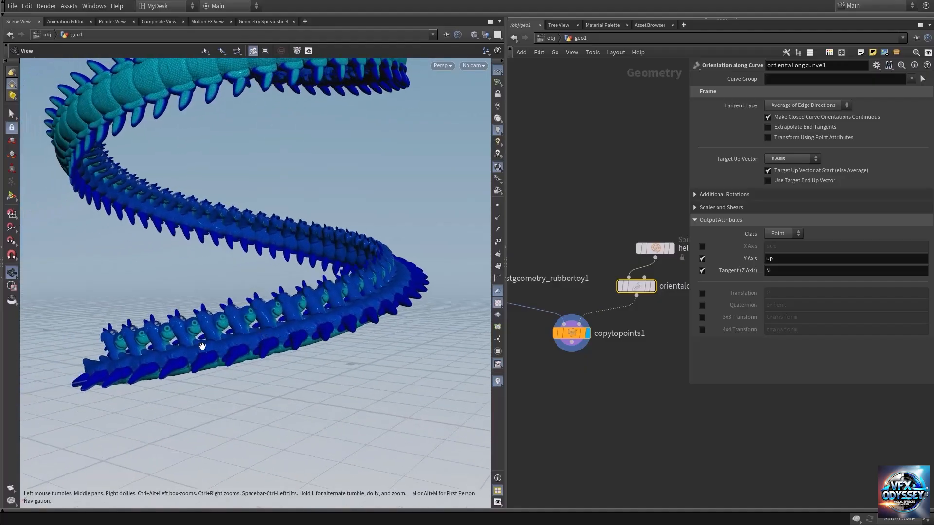
{"action": "right_click_drag", "start_coordinate": [202, 346], "coordinate": [238, 337]}
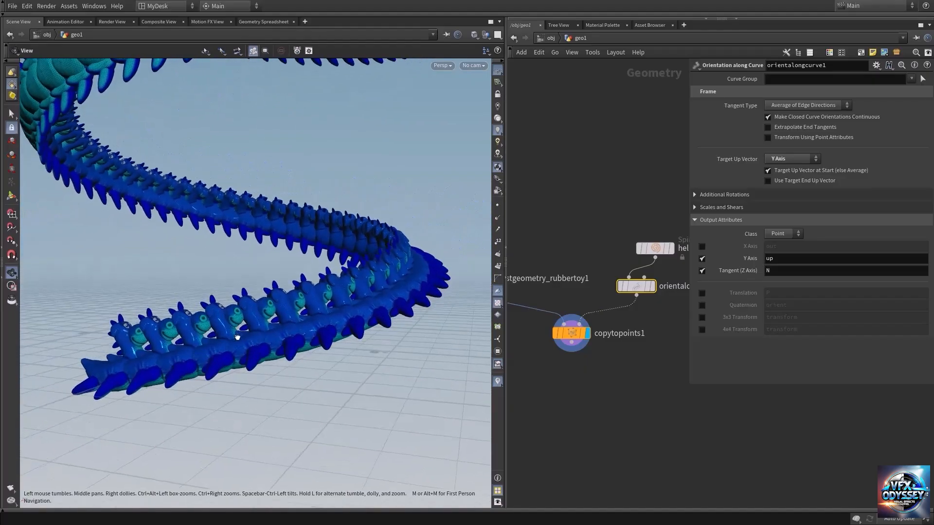
{"action": "left_click_drag", "start_coordinate": [238, 337], "coordinate": [197, 347]}
{"action": "left_click_drag", "start_coordinate": [344, 315], "coordinate": [399, 218]}
{"action": "left_click_drag", "start_coordinate": [305, 118], "coordinate": [354, 108]}
{"action": "right_click_drag", "start_coordinate": [355, 109], "coordinate": [233, 132]}
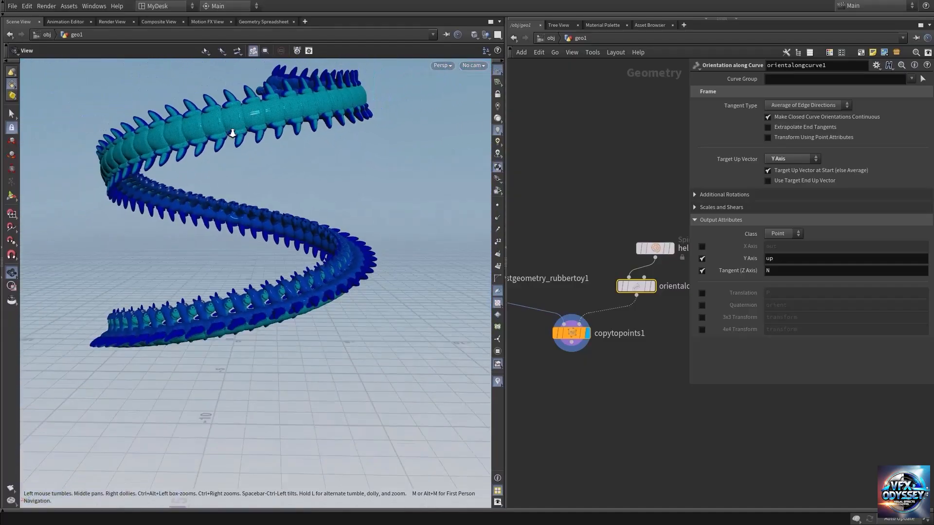
Move the Orientation Along Curve node further down, away from the helix node.
{"action": "left_click_drag", "start_coordinate": [233, 132], "coordinate": [265, 211]}
{"action": "middle_click_drag", "start_coordinate": [610, 208], "coordinate": [562, 166]}
{"action": "left_click_drag", "start_coordinate": [592, 249], "coordinate": [603, 269]}
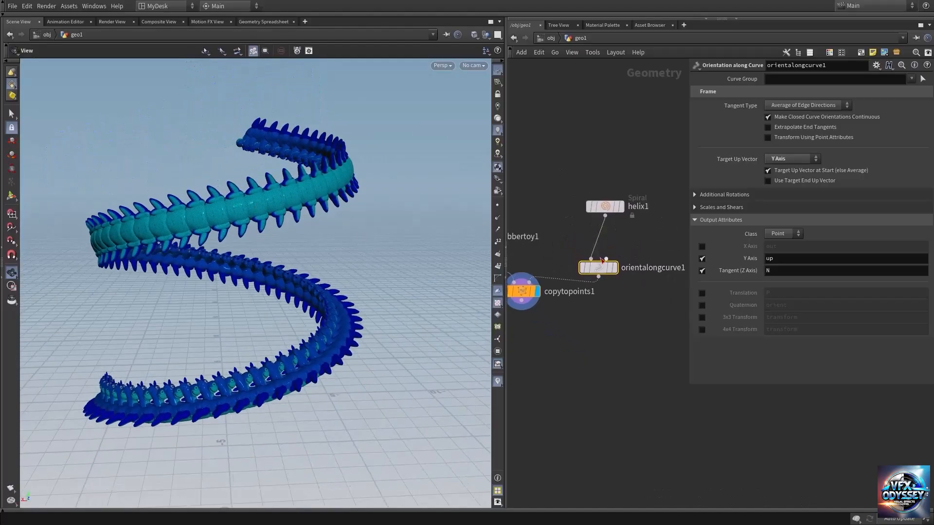
Try the additional roll or twist rotation with a Roll of 8 and a Partial Twist of about 59, and turn it off again.
{"action": "left_click", "coordinate": [728, 197]}
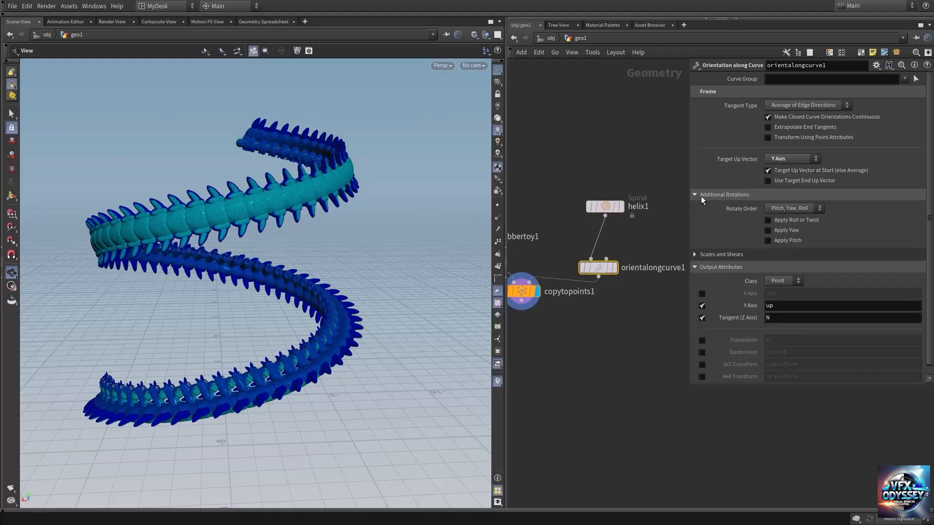
{"action": "left_click", "coordinate": [797, 220]}
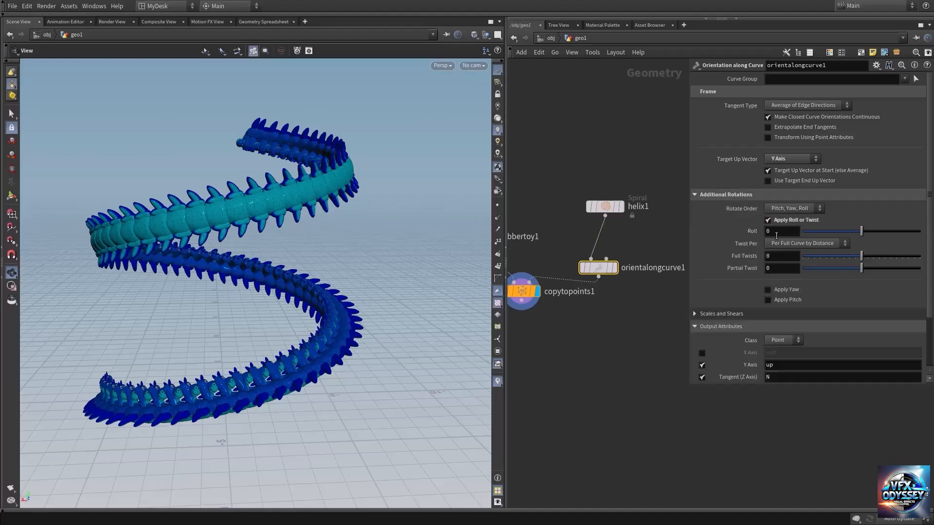
{"action": "left_click_drag", "start_coordinate": [861, 232], "coordinate": [861, 257]}
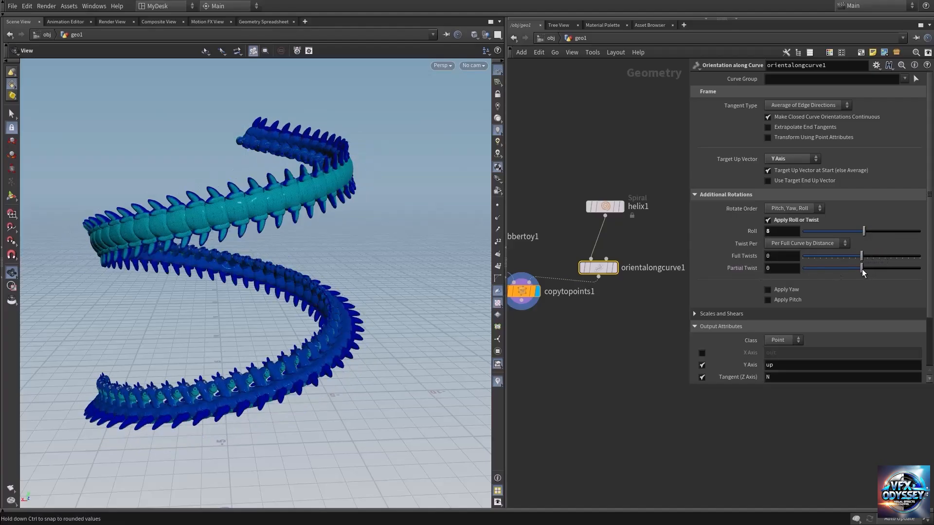
{"action": "mouse_move", "coordinate": [862, 269]}
{"action": "left_mouse_down"}
{"action": "mouse_move", "coordinate": [905, 263]}
{"action": "mouse_move", "coordinate": [874, 259]}
{"action": "left_mouse_up"}
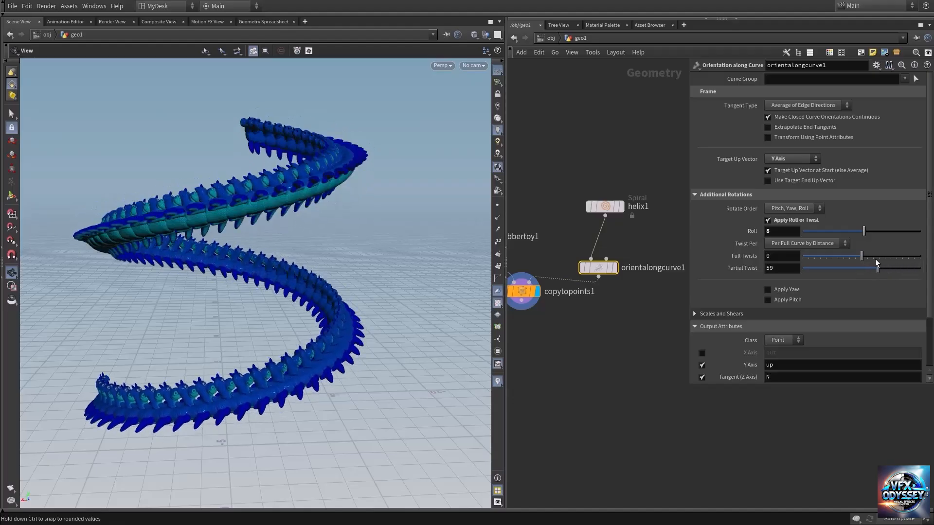
{"action": "left_click", "coordinate": [790, 219]}
Try an additional yaw and a pitch of about -13 on the copies one after the other, turning each off again.
{"action": "left_click", "coordinate": [789, 232]}
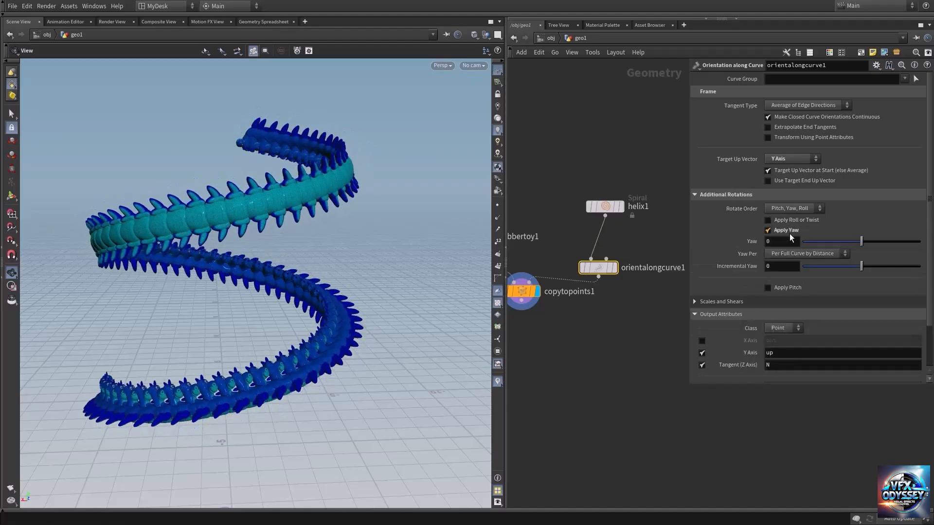
{"action": "left_click_drag", "start_coordinate": [860, 242], "coordinate": [882, 257]}
{"action": "left_click", "coordinate": [792, 230]}
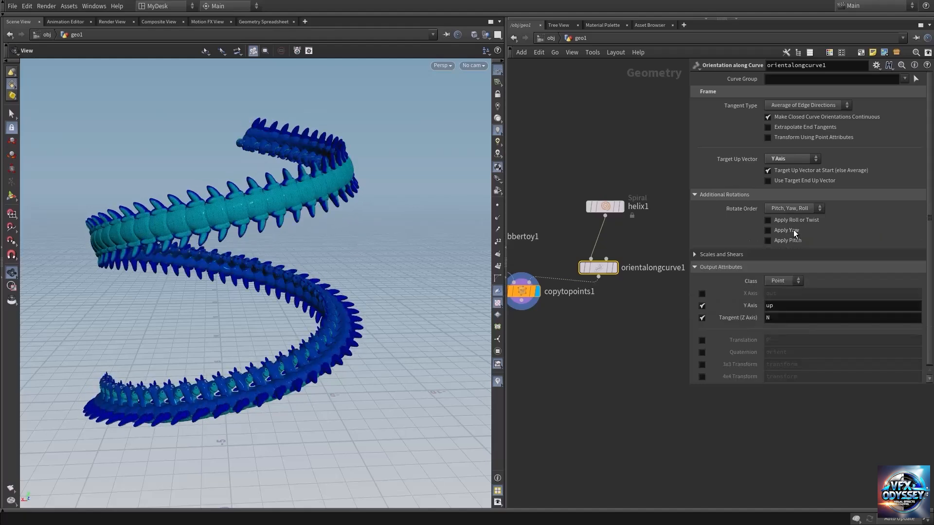
{"action": "left_click", "coordinate": [795, 241]}
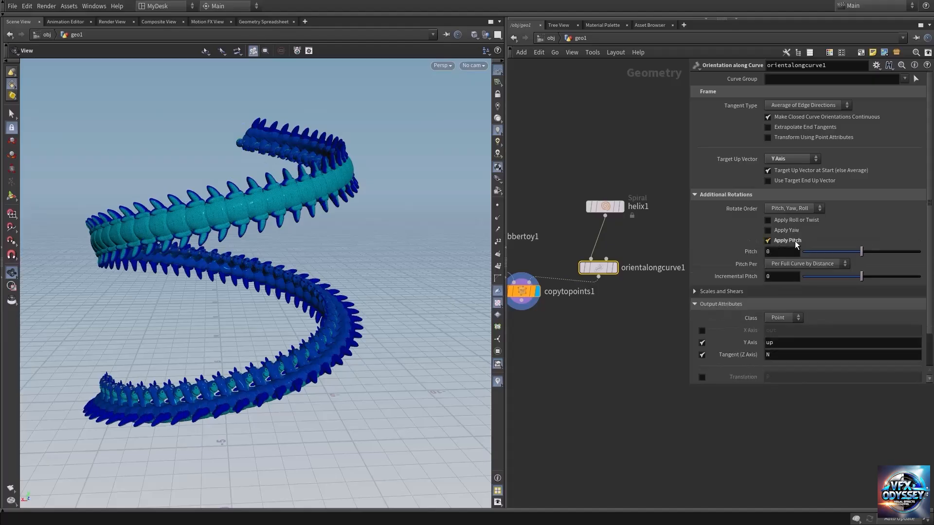
{"action": "mouse_move", "coordinate": [859, 251]}
{"action": "left_mouse_down"}
{"action": "mouse_move", "coordinate": [888, 250]}
{"action": "mouse_move", "coordinate": [845, 252]}
{"action": "mouse_move", "coordinate": [863, 252]}
{"action": "mouse_move", "coordinate": [854, 252]}
{"action": "left_mouse_up"}
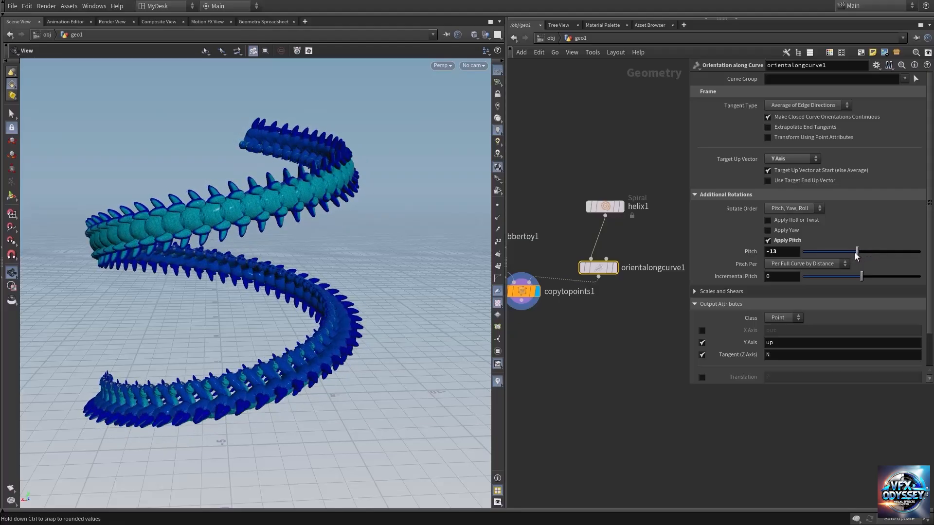
{"action": "left_click", "coordinate": [798, 239]}
Spread the helix and Copy to Points nodes apart and insert a Resample node between the helix and Orientation Along Curve.
{"action": "left_click_drag", "start_coordinate": [529, 292], "coordinate": [532, 350]}
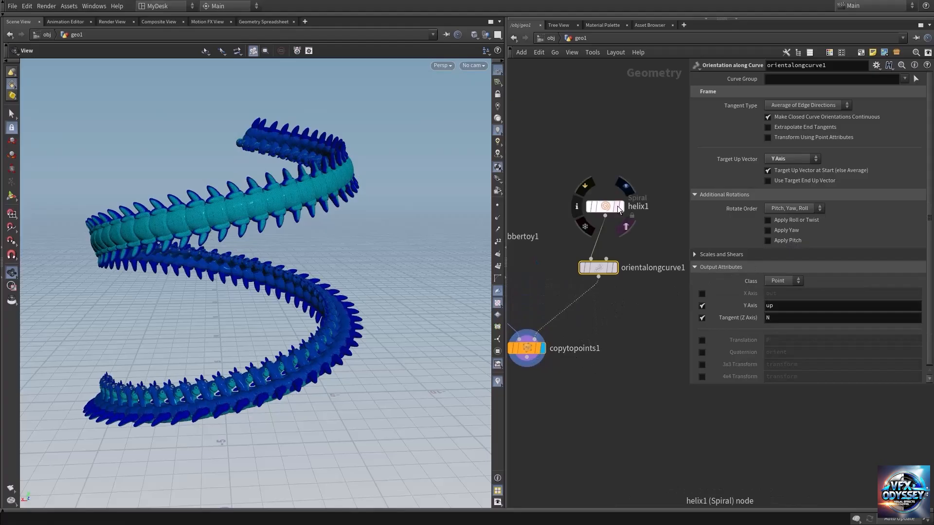
{"action": "left_click_drag", "start_coordinate": [609, 207], "coordinate": [606, 161]}
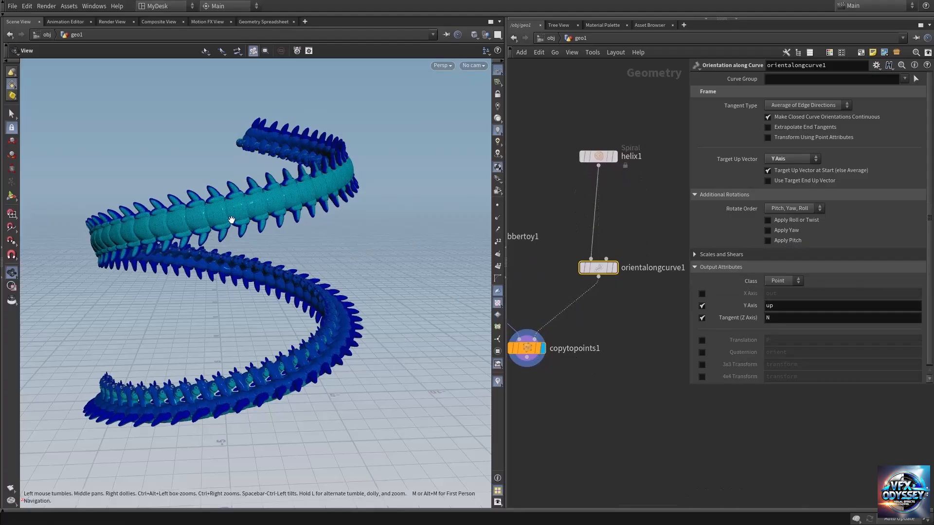
{"action": "key", "text": "Tab"}
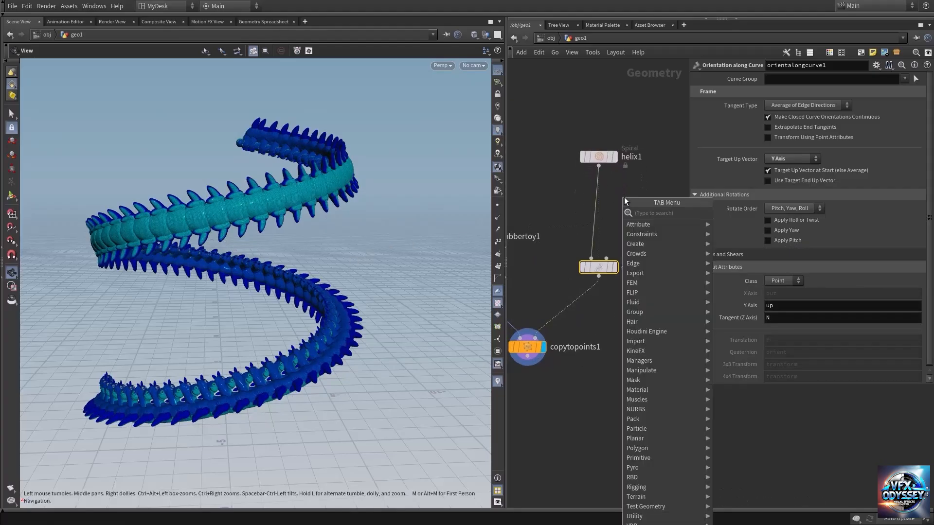
{"action": "type", "text": "resa"}
{"action": "key", "text": "Return"}
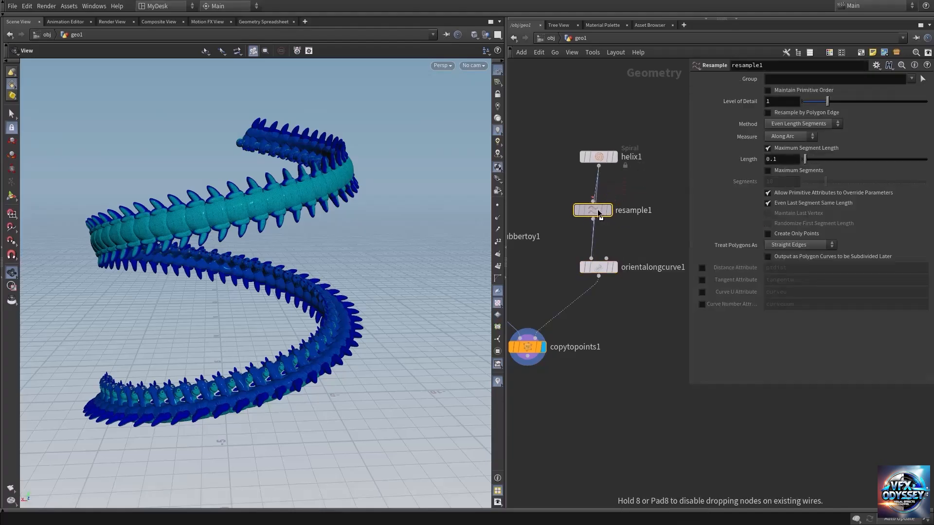
{"action": "left_click", "coordinate": [598, 212]}
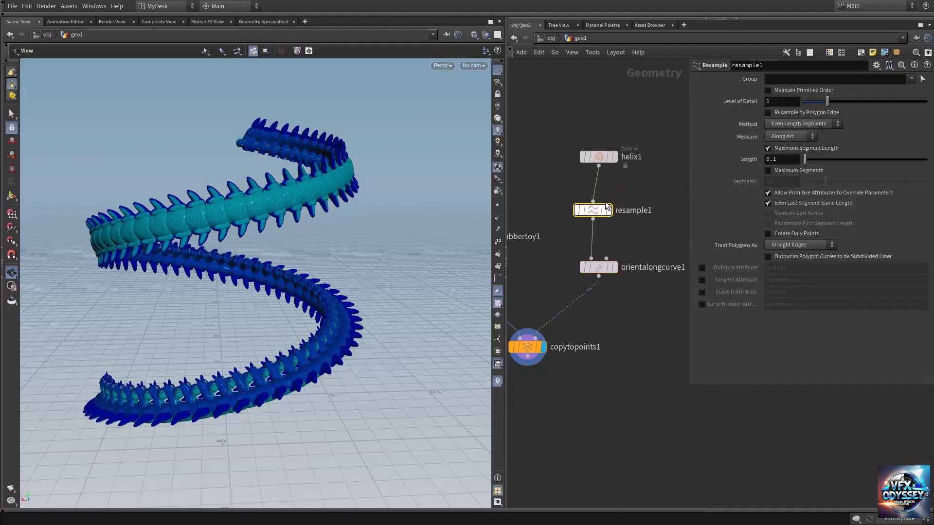
Display the Resample node's output with its points shown and try a maximum segment length of 0.21.
{"action": "left_click", "coordinate": [608, 210]}
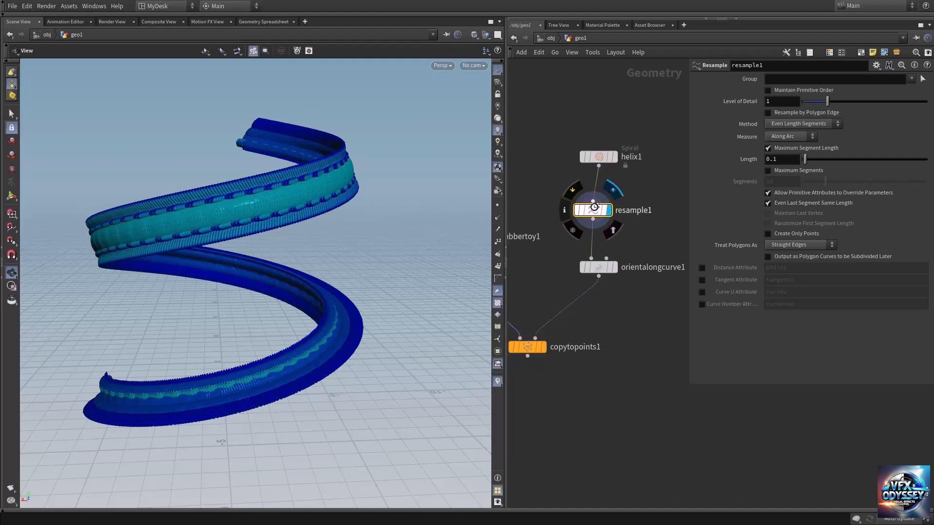
{"action": "left_click", "coordinate": [497, 206]}
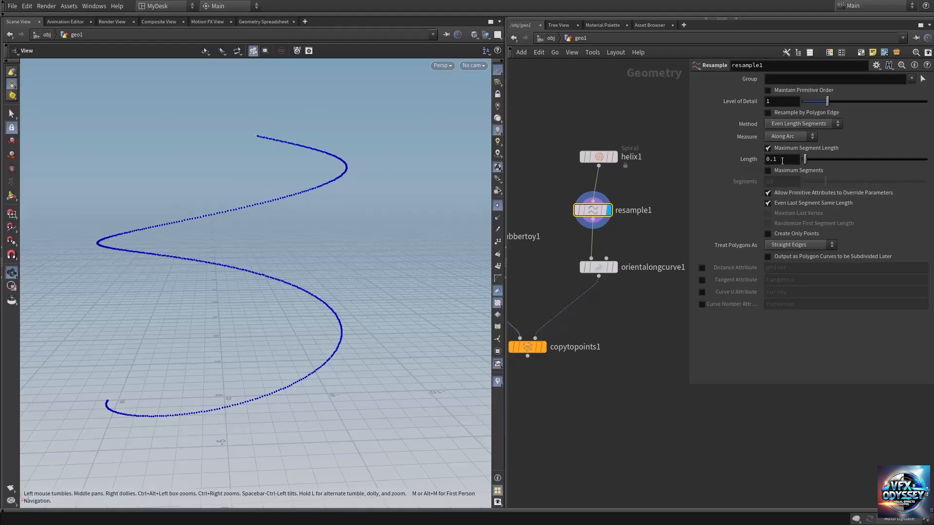
{"action": "middle_click_drag", "start_coordinate": [781, 160], "coordinate": [833, 186]}
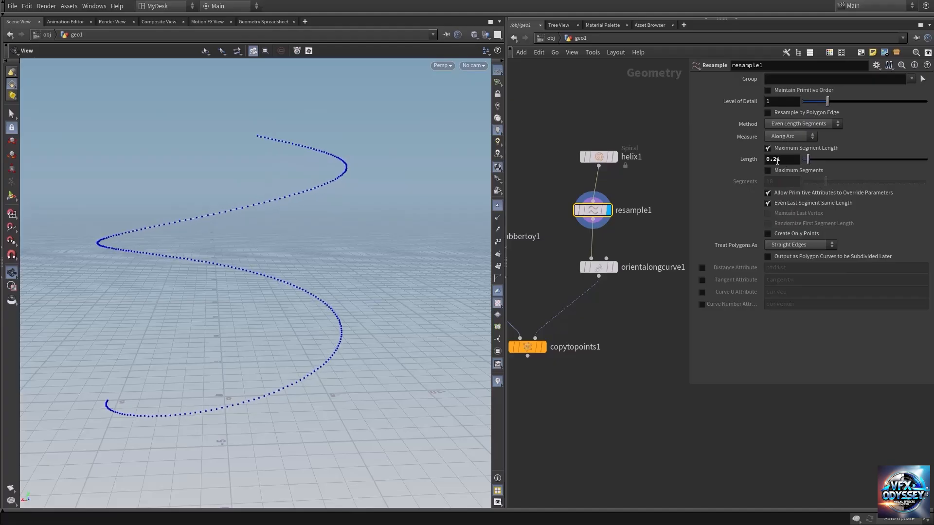
{"action": "middle_click_drag", "start_coordinate": [275, 206], "coordinate": [281, 199]}
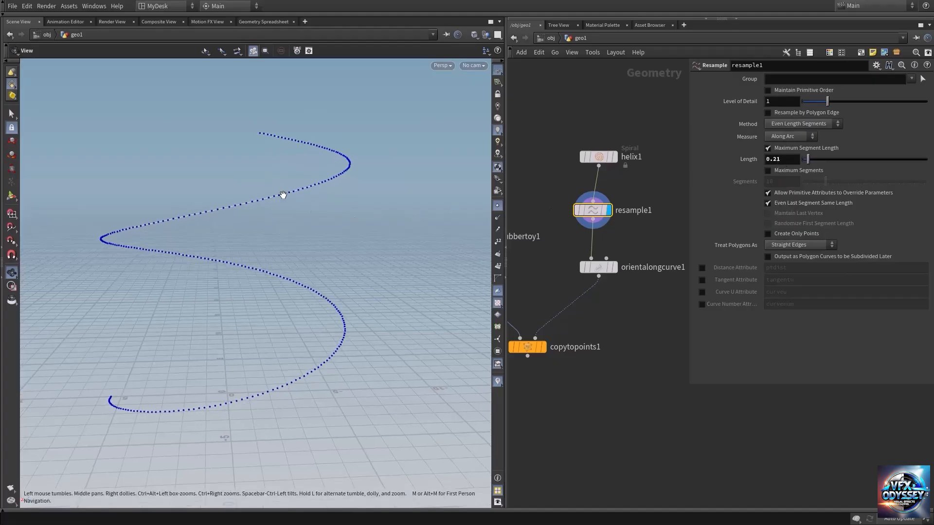
Turn off Maximum Segment Length on the Resample node and enable Maximum Segments with 44 segments.
{"action": "left_click", "coordinate": [788, 148]}
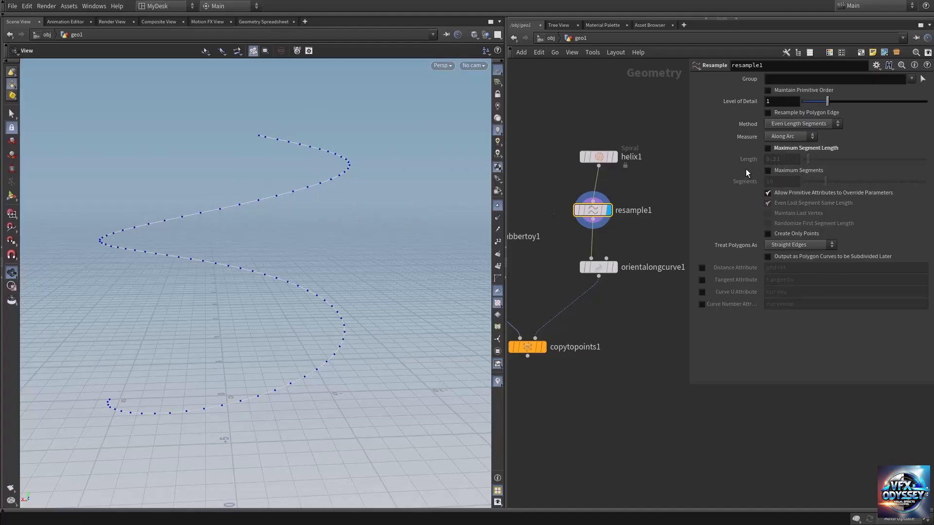
{"action": "left_click", "coordinate": [788, 168]}
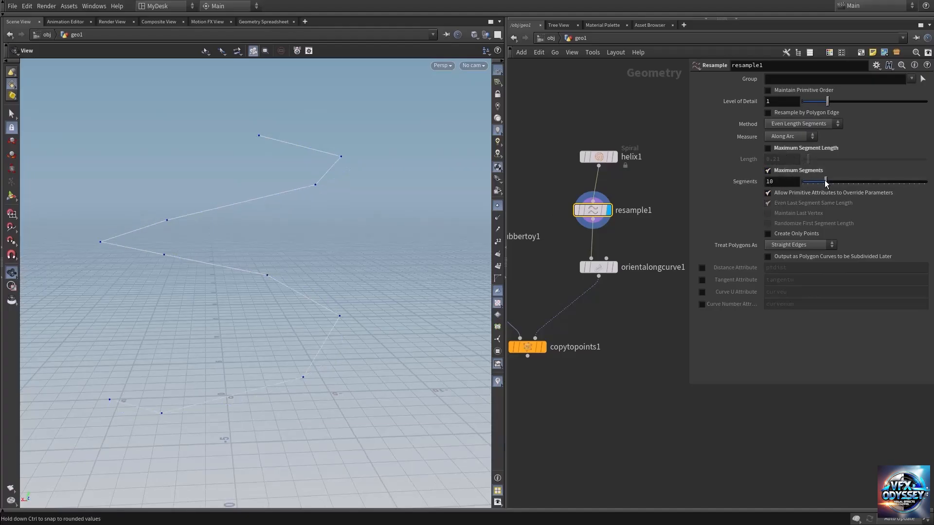
{"action": "left_click_drag", "start_coordinate": [825, 181], "coordinate": [911, 181]}
Display the Copy to Points node's output and hide the point markers in the viewport.
{"action": "middle_click_drag", "start_coordinate": [605, 330], "coordinate": [643, 307]}
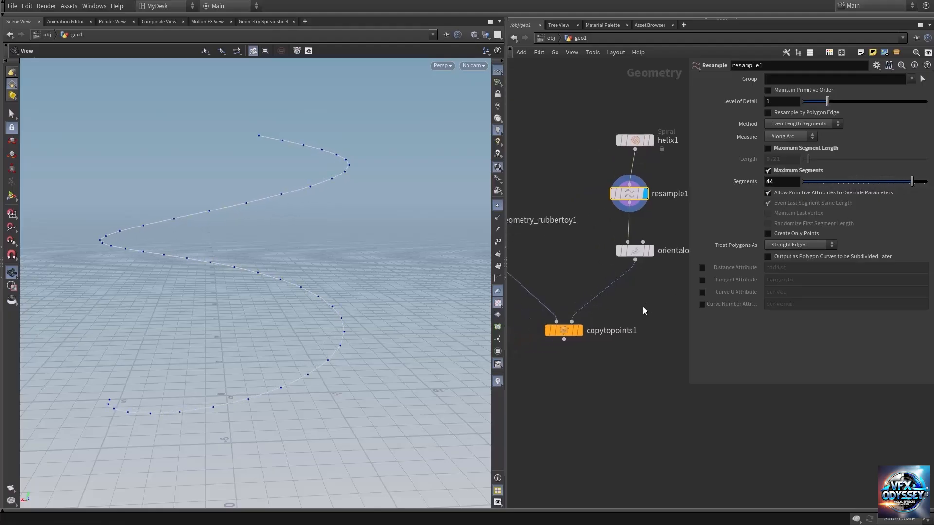
{"action": "mouse_move", "coordinate": [575, 332]}
{"action": "left_click", "coordinate": [584, 310]}
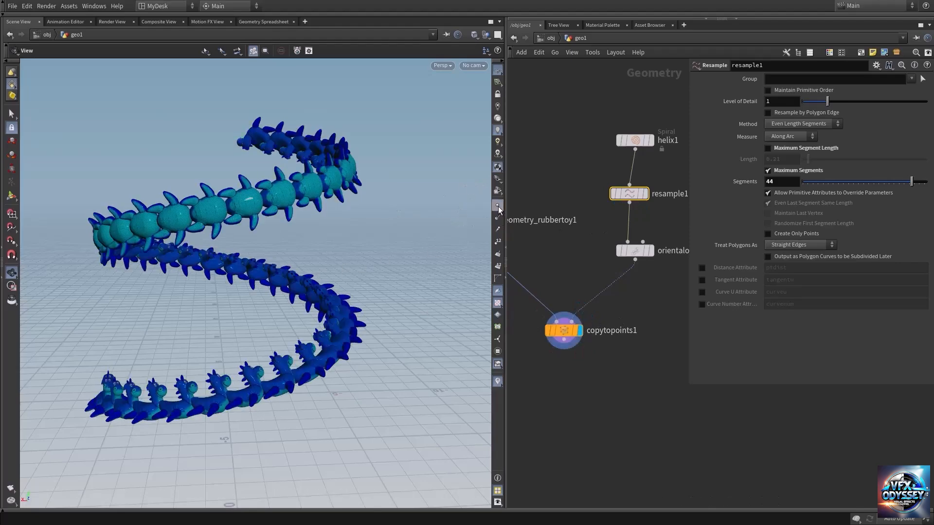
{"action": "mouse_move", "coordinate": [329, 193]}
{"action": "left_mouse_down"}
{"action": "mouse_move", "coordinate": [330, 182]}
{"action": "mouse_move", "coordinate": [335, 189]}
{"action": "left_mouse_up"}
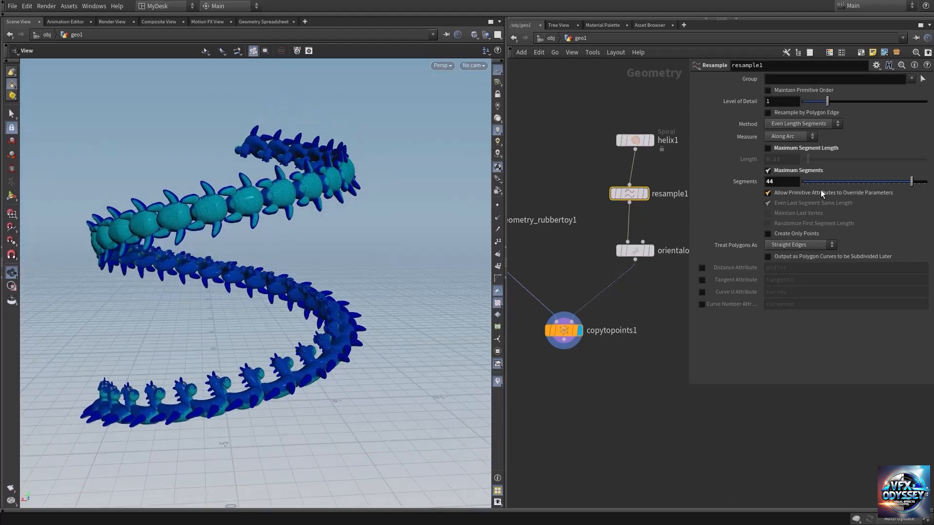
Set the Resample node's Segments to 50 and check the spacing of the copies along the helix.
{"action": "mouse_move", "coordinate": [912, 185]}
{"action": "left_mouse_down"}
{"action": "mouse_move", "coordinate": [868, 191]}
{"action": "mouse_move", "coordinate": [929, 187]}
{"action": "left_mouse_up"}
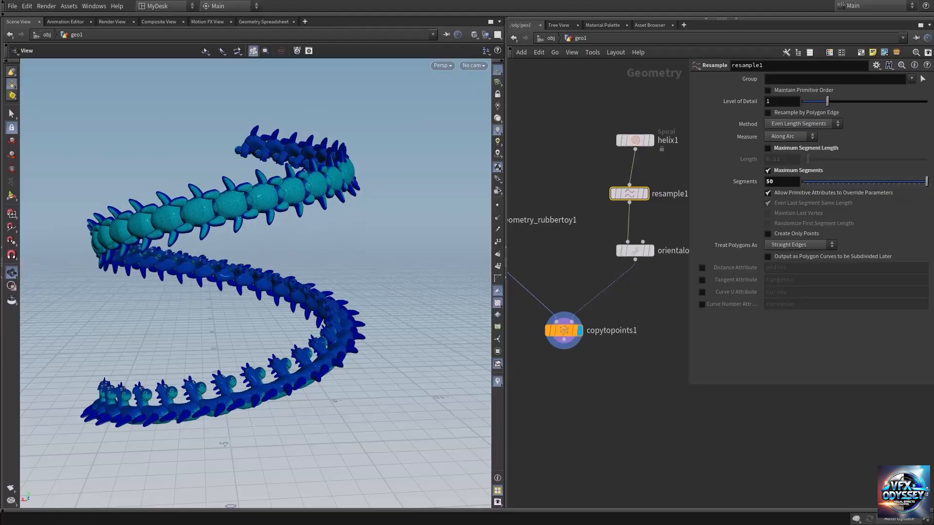
{"action": "middle_click_drag", "start_coordinate": [628, 406], "coordinate": [636, 374]}
{"action": "mouse_move", "coordinate": [290, 190]}
{"action": "left_mouse_down"}
{"action": "mouse_move", "coordinate": [284, 207]}
{"action": "mouse_move", "coordinate": [275, 193]}
{"action": "mouse_move", "coordinate": [295, 194]}
{"action": "left_mouse_up"}
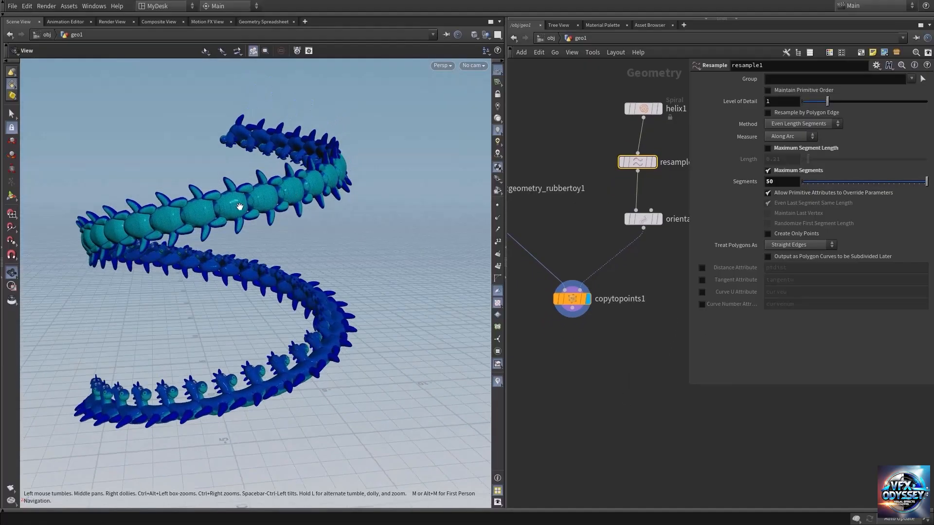
{"action": "left_click_drag", "start_coordinate": [240, 207], "coordinate": [263, 202]}
{"action": "middle_click_drag", "start_coordinate": [576, 237], "coordinate": [611, 265]}
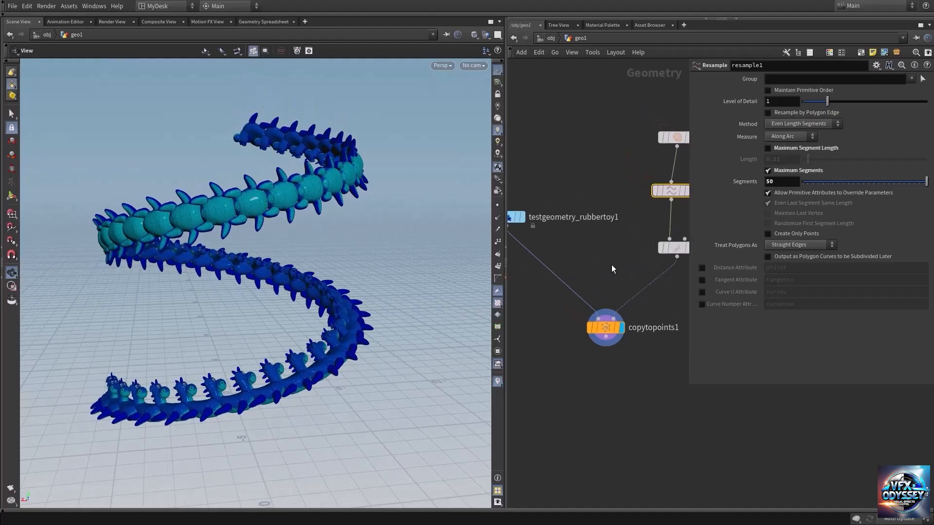
Check the Copy to Points node's geometry information and turn on its Pack and Instance option.
{"action": "middle_click", "coordinate": [607, 325]}
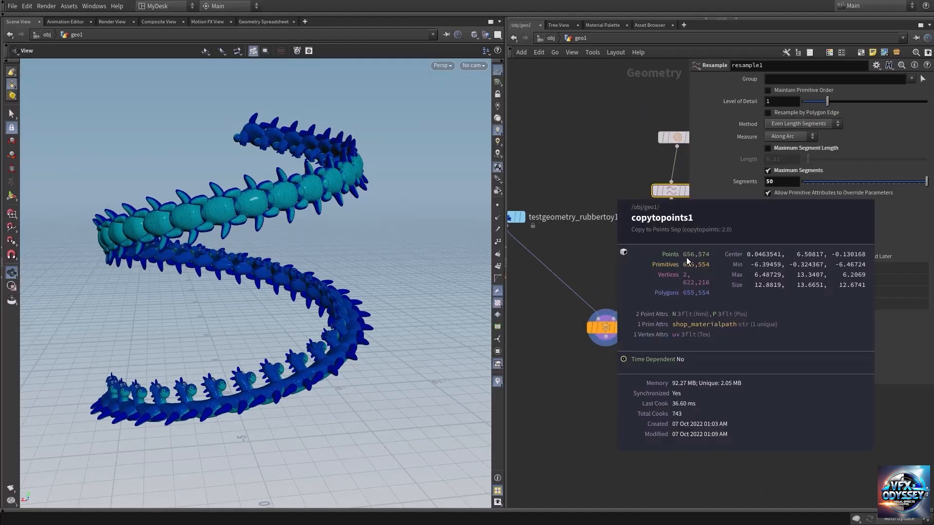
{"action": "middle_click_drag", "start_coordinate": [631, 379], "coordinate": [617, 349]}
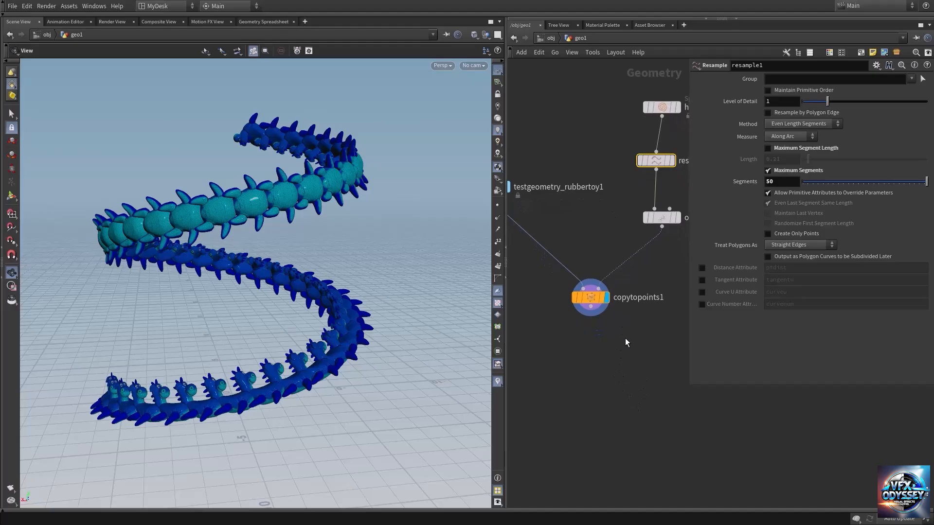
{"action": "left_click", "coordinate": [593, 301]}
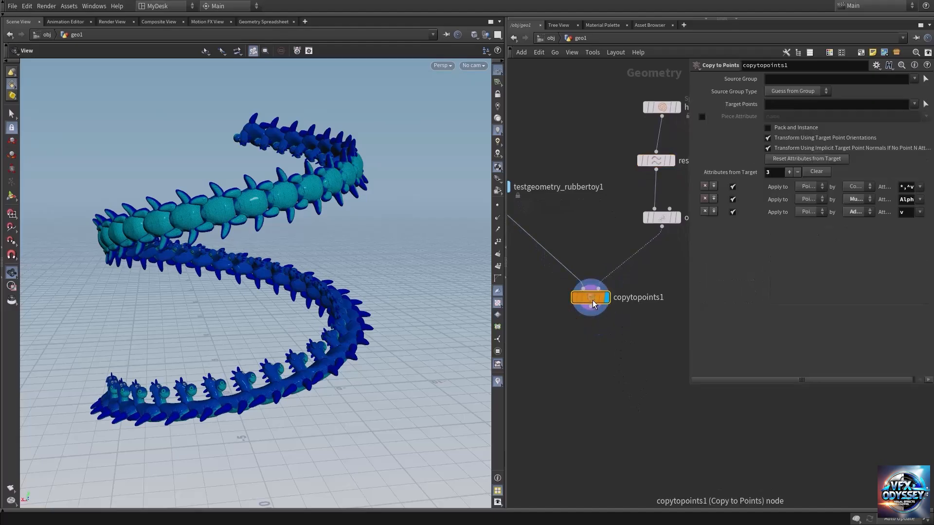
{"action": "left_click", "coordinate": [801, 127]}
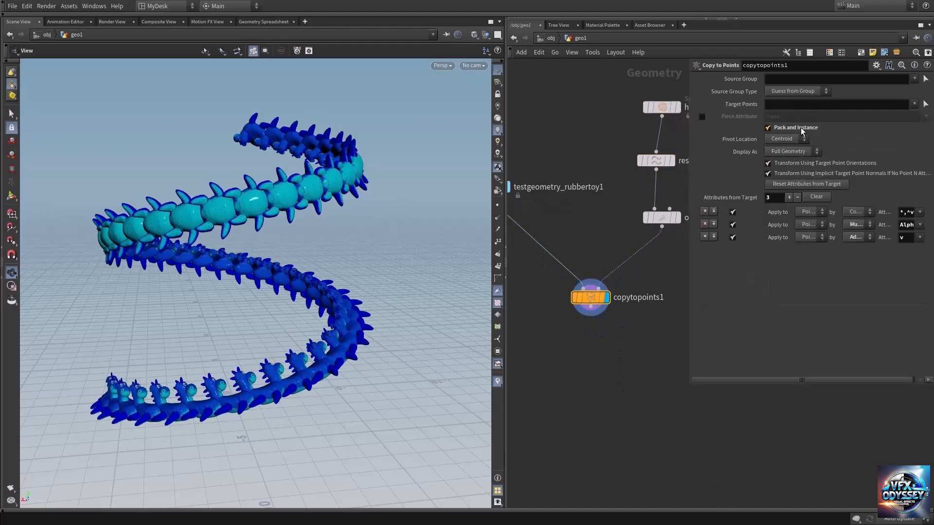
{"action": "middle_click_drag", "start_coordinate": [583, 359], "coordinate": [575, 332]}
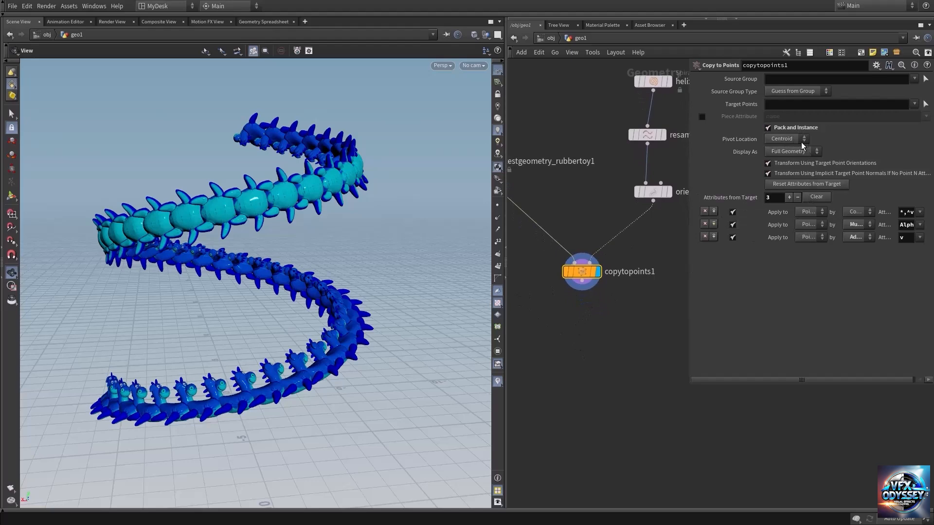
{"action": "left_click_drag", "start_coordinate": [255, 215], "coordinate": [278, 202]}
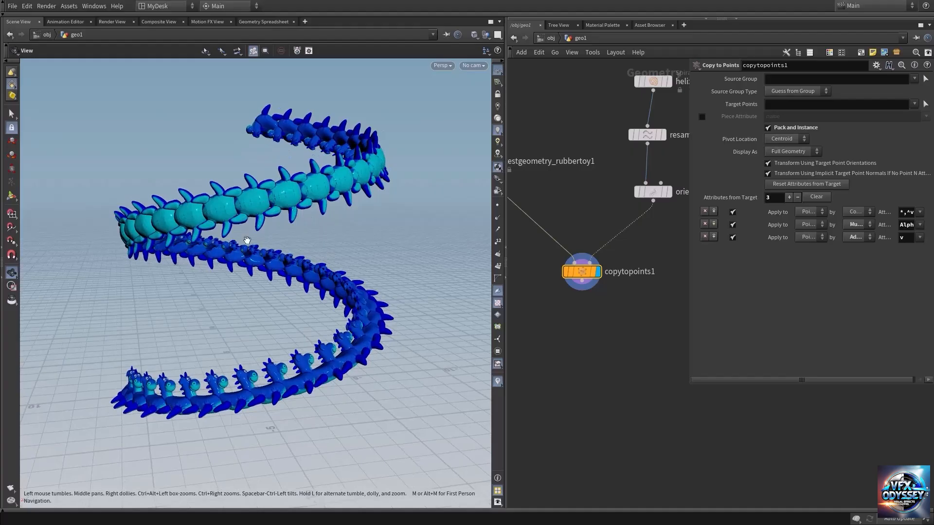
Check the packed copies' node information, turning Pack and Instance off and on again for comparison.
{"action": "middle_click", "coordinate": [586, 274]}
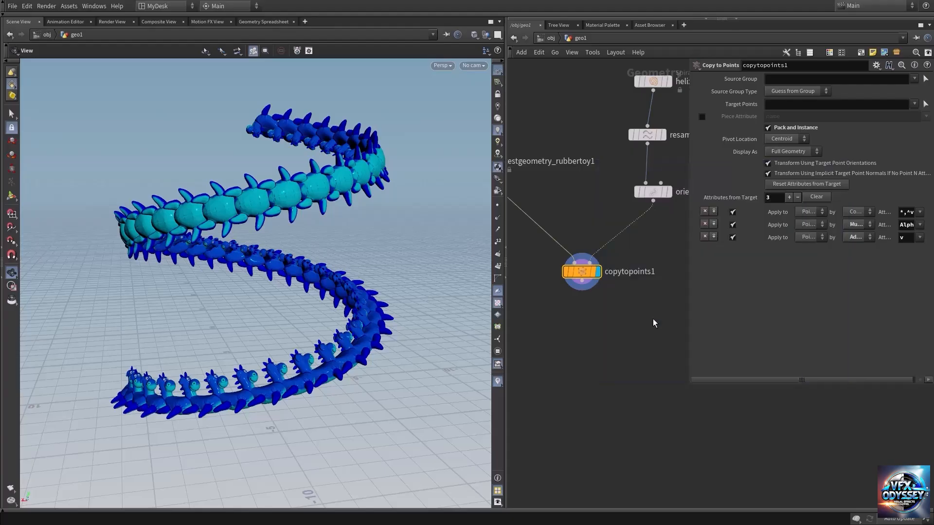
{"action": "left_click", "coordinate": [806, 129]}
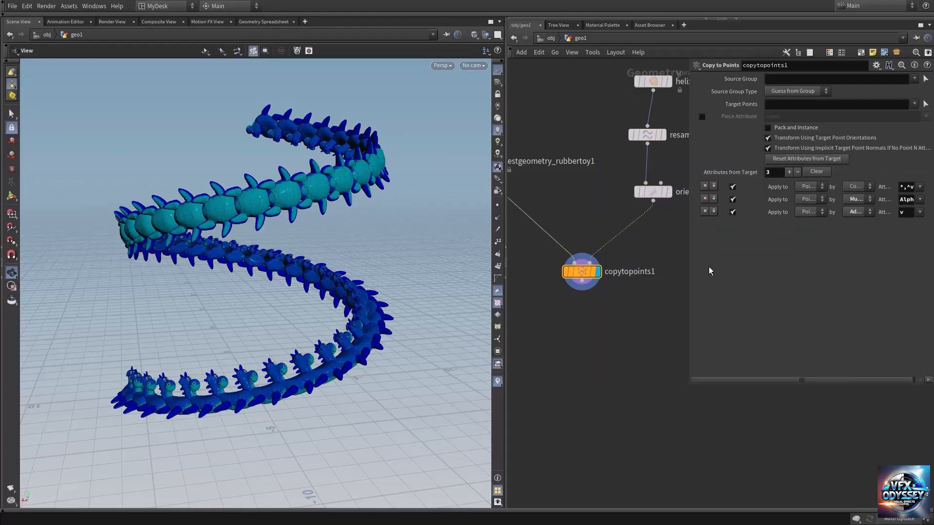
{"action": "left_click", "coordinate": [588, 283]}
{"action": "left_click", "coordinate": [794, 129]}
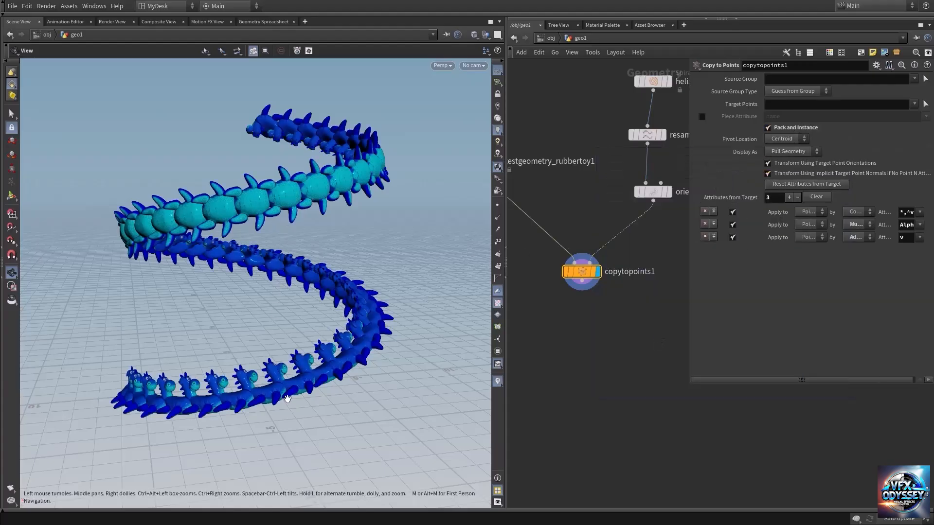
{"action": "left_click_drag", "start_coordinate": [287, 399], "coordinate": [292, 341]}
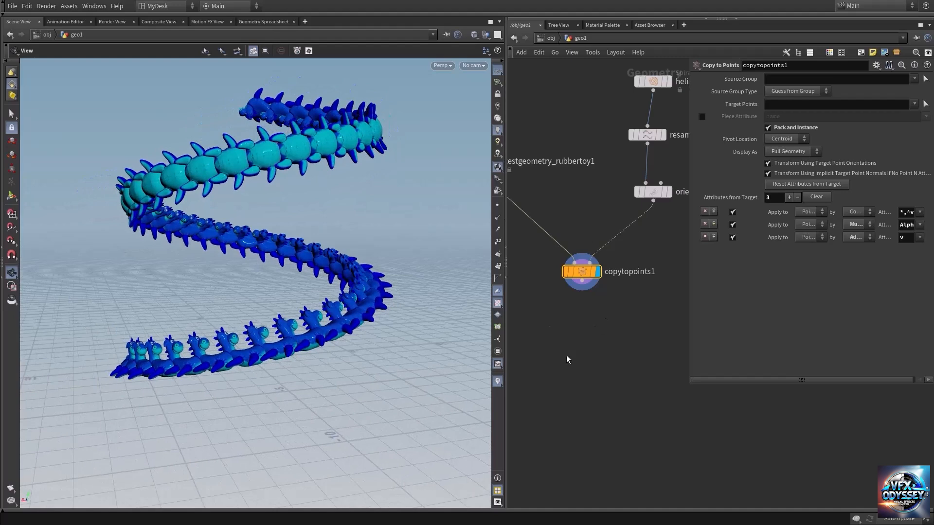
Add an Unpack node, wire it below Copy to Points, and display its output.
{"action": "middle_click_drag", "start_coordinate": [567, 359], "coordinate": [579, 323]}
{"action": "key", "text": "Tab"}
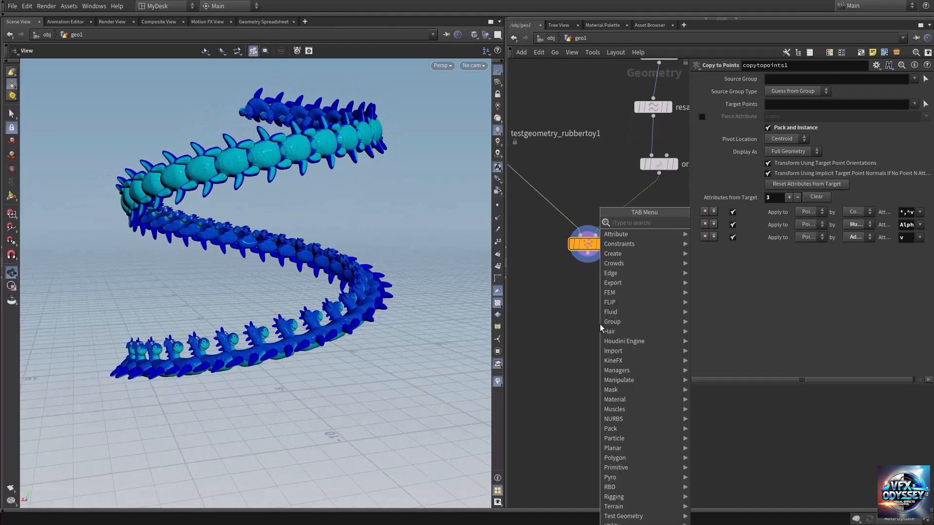
{"action": "type", "text": "unp"}
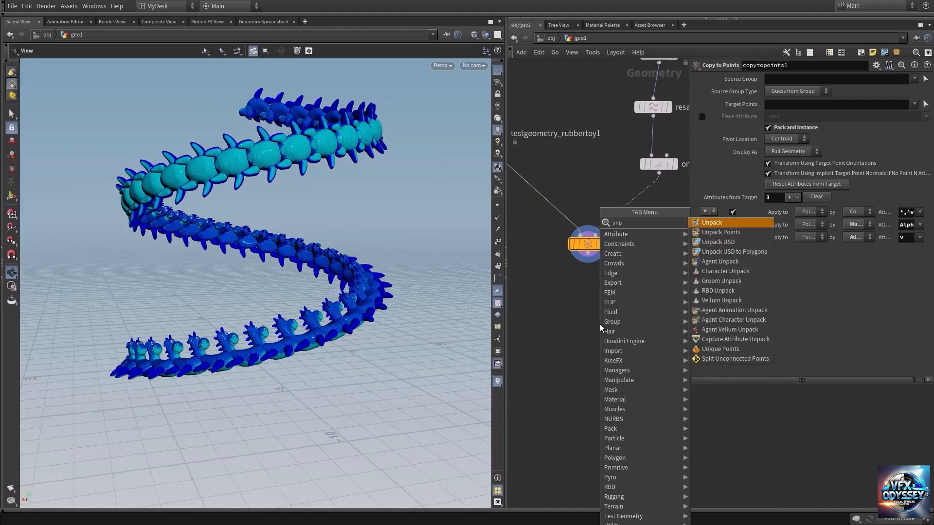
{"action": "key", "text": "Return"}
{"action": "left_click", "coordinate": [600, 323]}
{"action": "left_click", "coordinate": [588, 253]}
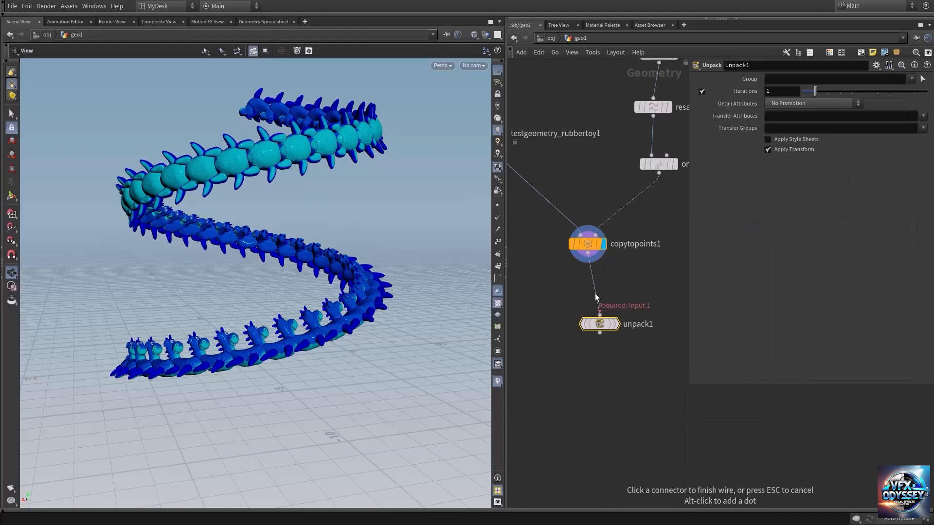
{"action": "left_click", "coordinate": [599, 314]}
{"action": "key", "text": "r"}
{"action": "left_click_drag", "start_coordinate": [600, 325], "coordinate": [598, 306]}
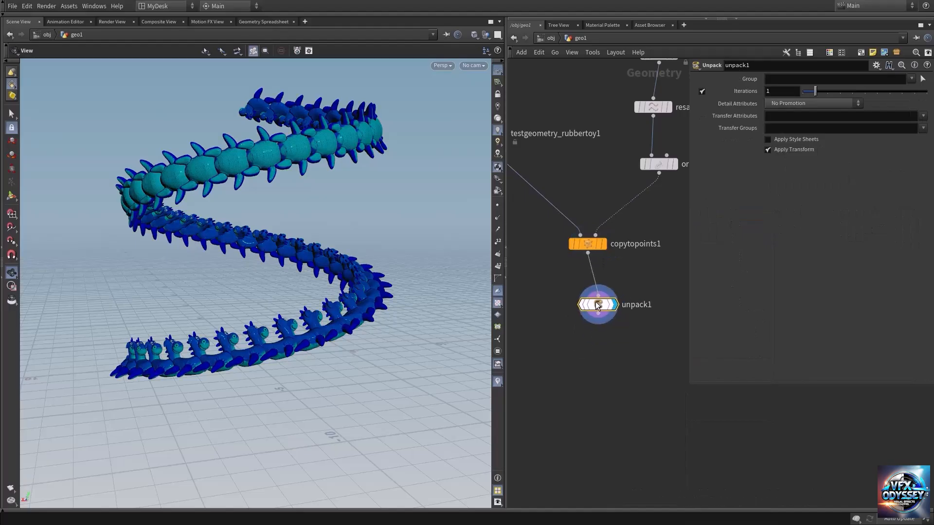
Inspect the unpacked copies up close and delete the Unpack node.
{"action": "scroll", "coordinate": [359, 335], "scroll_direction": "up", "scroll_amount": 5}
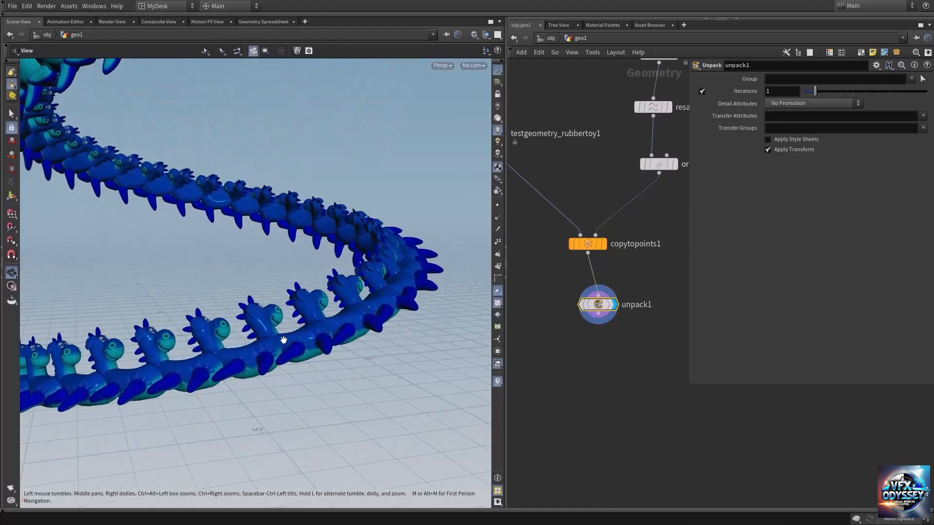
{"action": "left_click_drag", "start_coordinate": [284, 340], "coordinate": [301, 343]}
{"action": "middle_click", "coordinate": [598, 310]}
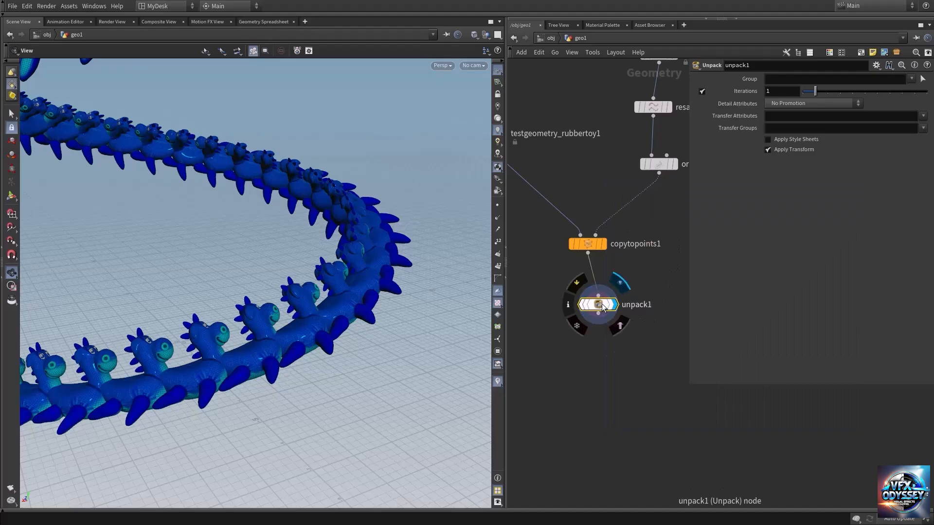
{"action": "key", "text": "Delete"}
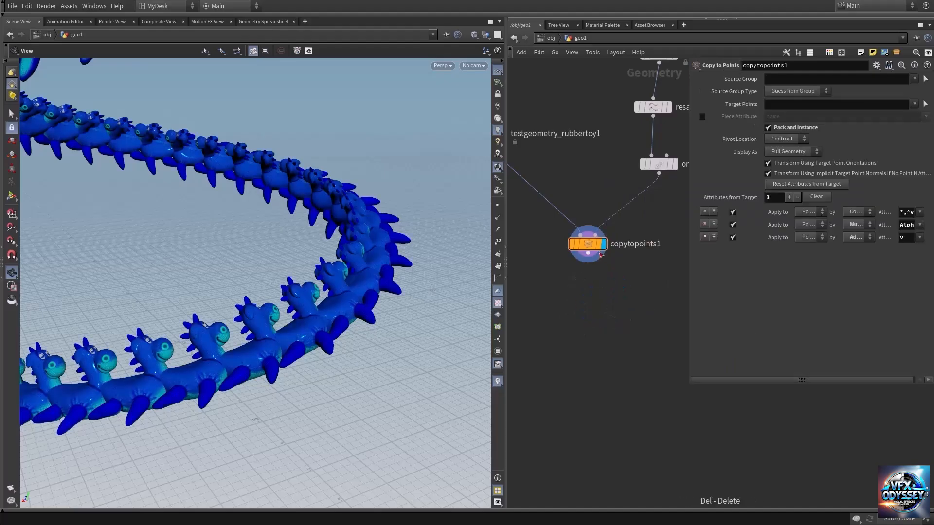
Turn Pack and Instance off and back on to compare the copies' appearance in the viewport.
{"action": "left_click", "coordinate": [798, 129]}
{"action": "left_click_drag", "start_coordinate": [431, 279], "coordinate": [232, 314]}
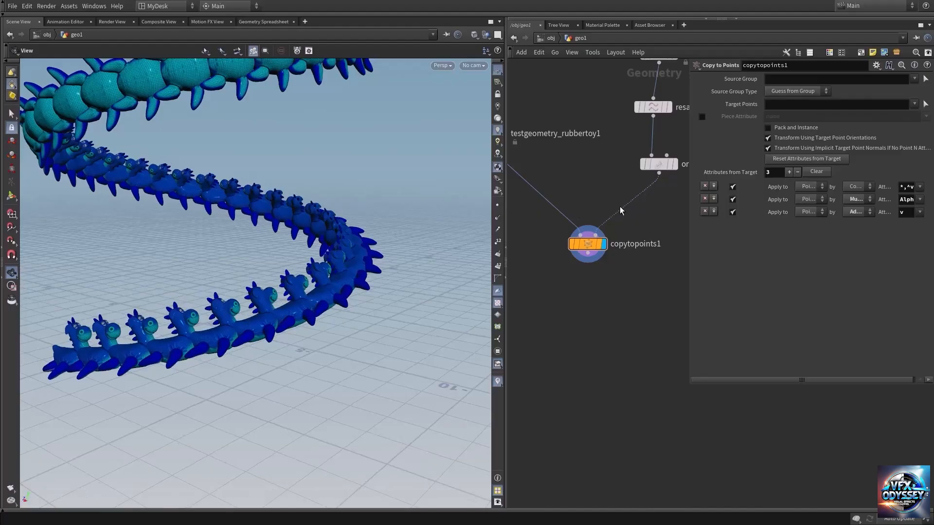
{"action": "left_click", "coordinate": [800, 127]}
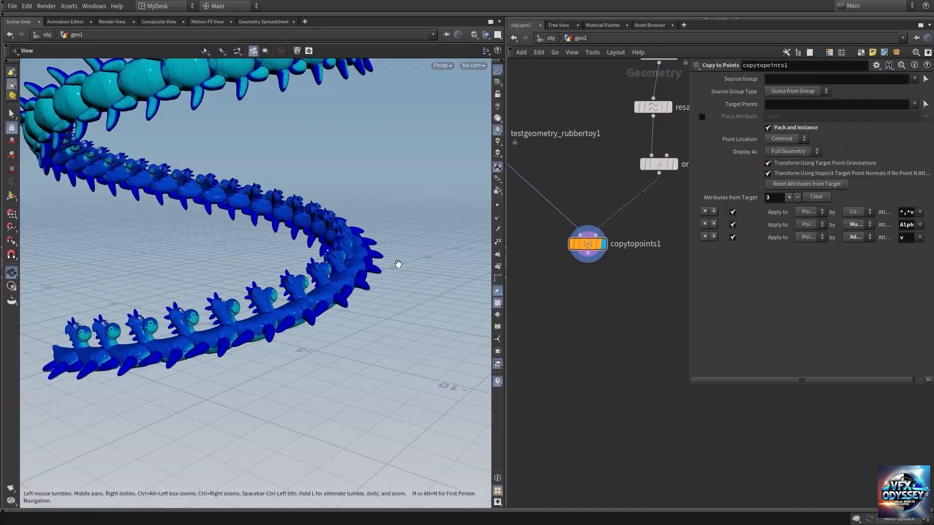
{"action": "left_click_drag", "start_coordinate": [335, 264], "coordinate": [282, 239]}
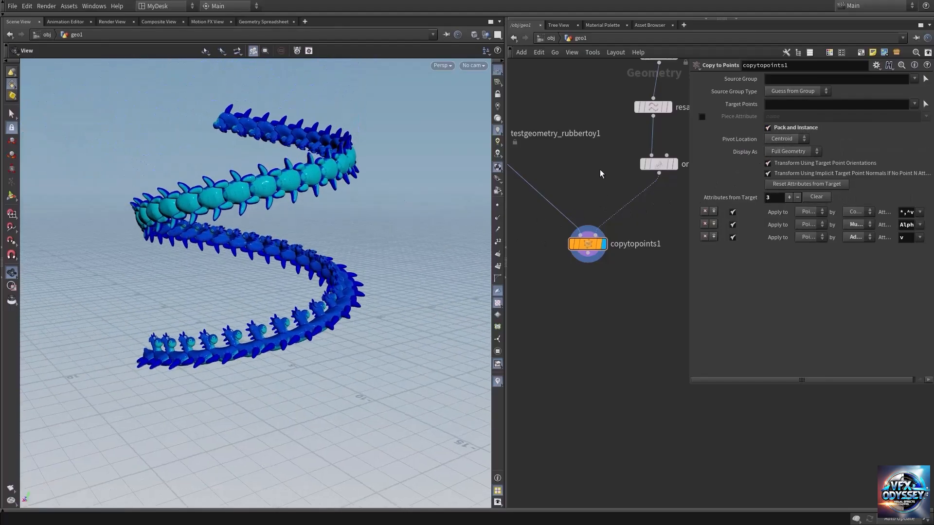
Raise the Resample node's Segments to 90 for a denser row of copies along the helix.
{"action": "middle_click_drag", "start_coordinate": [653, 104], "coordinate": [618, 216]}
{"action": "left_click", "coordinate": [645, 223]}
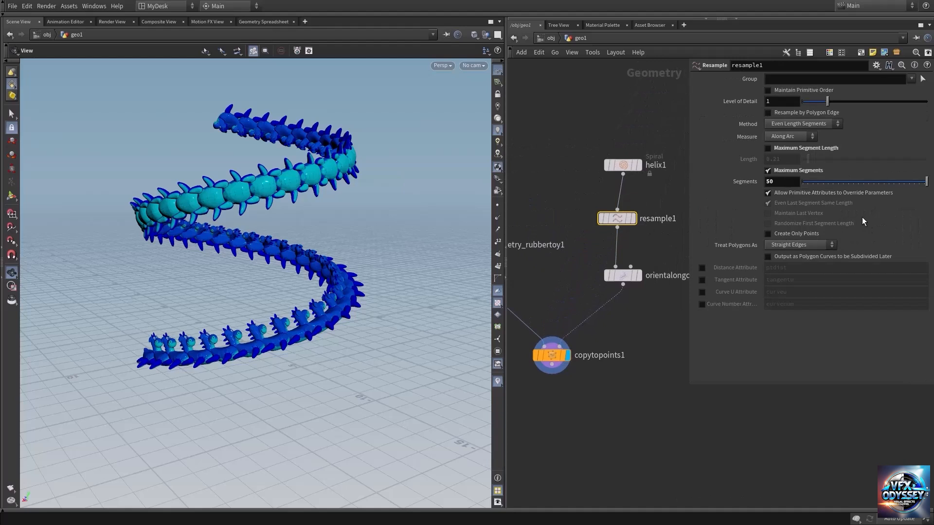
{"action": "middle_click_drag", "start_coordinate": [777, 180], "coordinate": [924, 196]}
{"action": "middle_click_drag", "start_coordinate": [847, 202], "coordinate": [920, 198]}
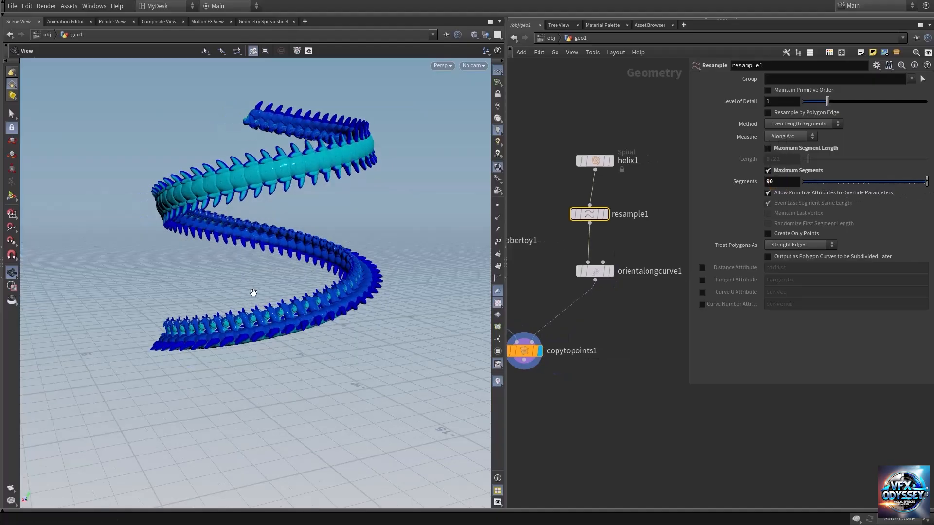
Examine the spacing and overlap of the rubber toy copies along the helix from several angles.
{"action": "right_click_drag", "start_coordinate": [250, 309], "coordinate": [303, 316]}
{"action": "mouse_move", "coordinate": [238, 321]}
{"action": "left_mouse_down"}
{"action": "mouse_move", "coordinate": [246, 325]}
{"action": "mouse_move", "coordinate": [238, 323]}
{"action": "left_mouse_up"}
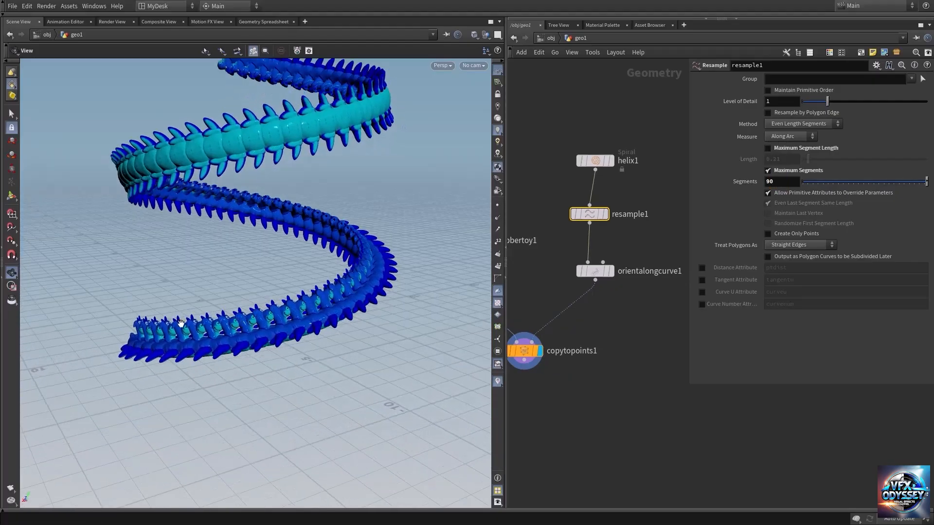
{"action": "middle_click_drag", "start_coordinate": [176, 334], "coordinate": [231, 317]}
{"action": "right_click_drag", "start_coordinate": [231, 316], "coordinate": [290, 327]}
{"action": "left_click_drag", "start_coordinate": [290, 328], "coordinate": [212, 330]}
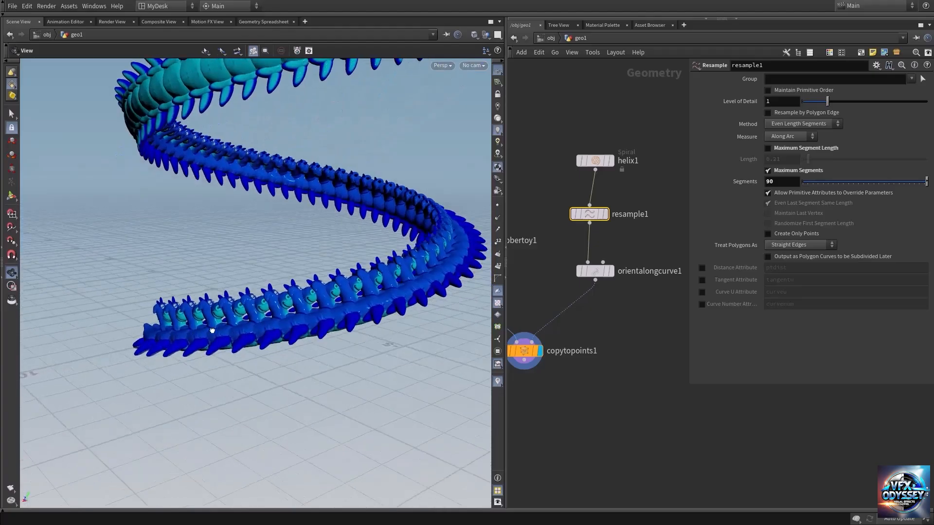
{"action": "right_click_drag", "start_coordinate": [212, 329], "coordinate": [290, 344]}
{"action": "left_click_drag", "start_coordinate": [272, 305], "coordinate": [225, 309]}
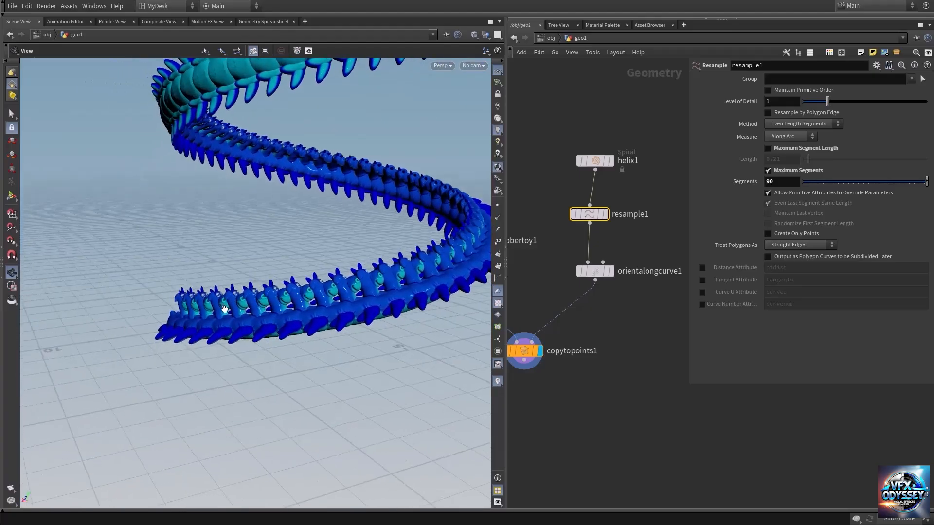
{"action": "left_click_drag", "start_coordinate": [325, 298], "coordinate": [205, 294]}
{"action": "left_click_drag", "start_coordinate": [273, 289], "coordinate": [287, 327]}
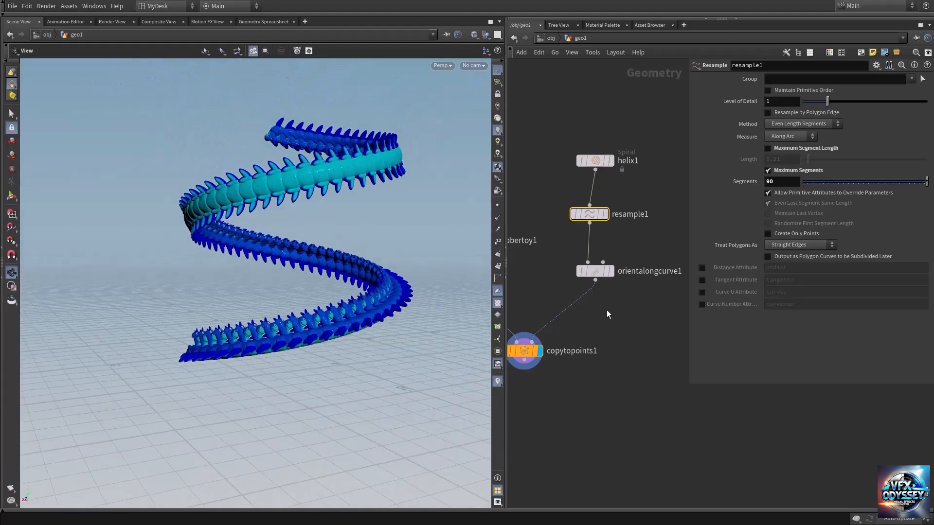
Insert a Carve node between Orientation Along Curve and Copy to Points and display its output.
{"action": "key", "text": "Tab"}
{"action": "type", "text": "ca"}
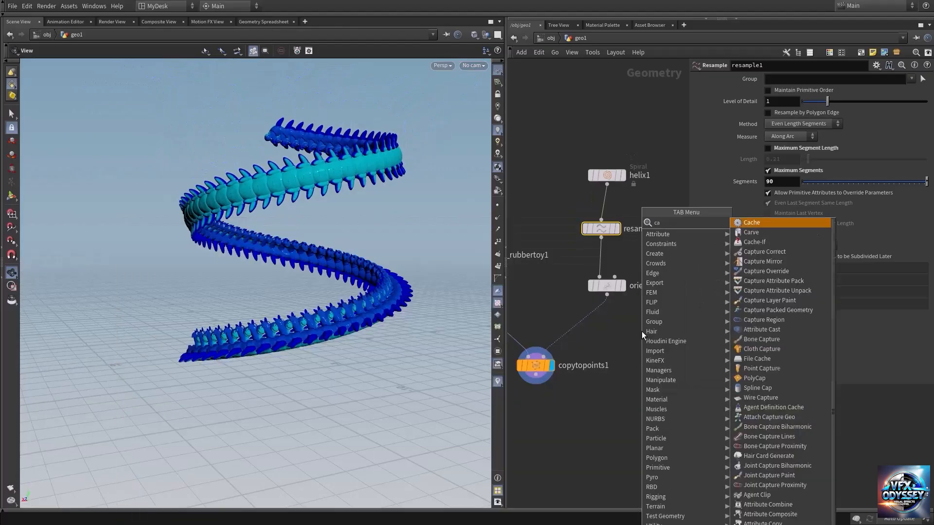
{"action": "type", "text": "r"}
{"action": "key", "text": "Return"}
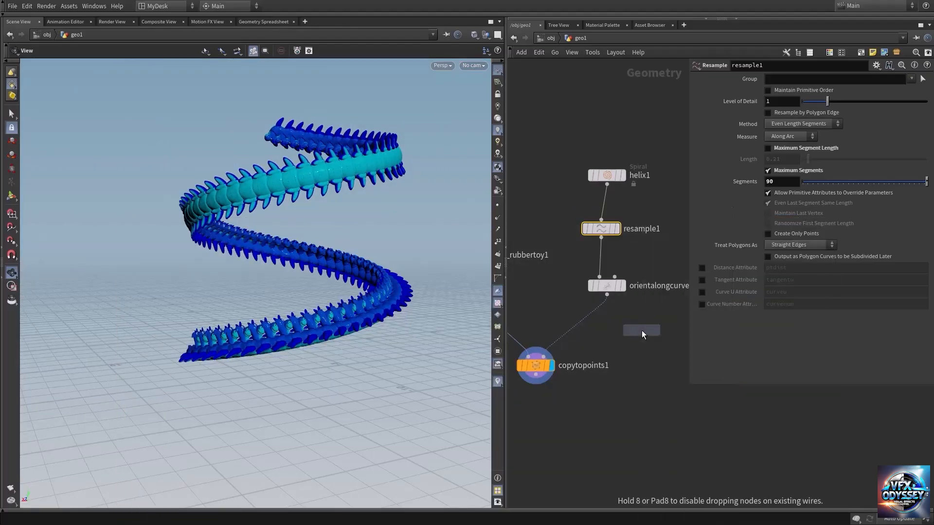
{"action": "left_click", "coordinate": [606, 323]}
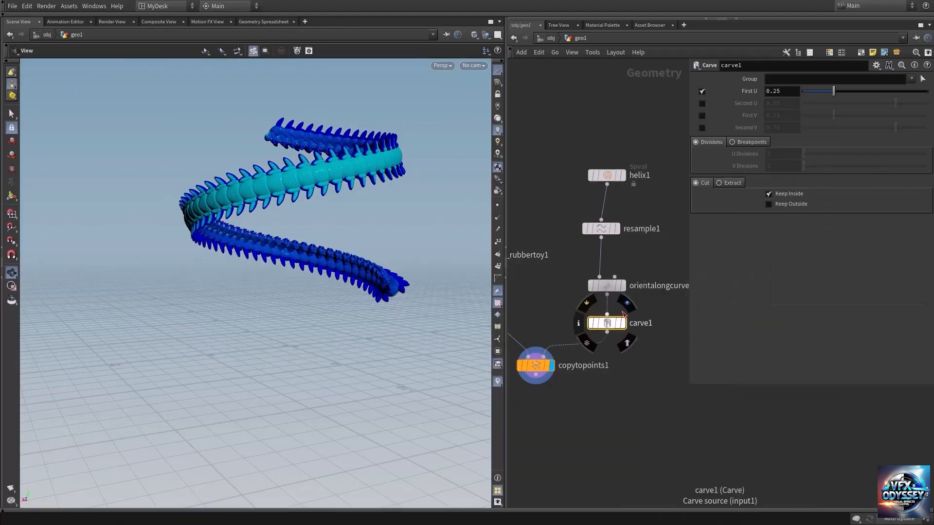
{"action": "left_click", "coordinate": [610, 323]}
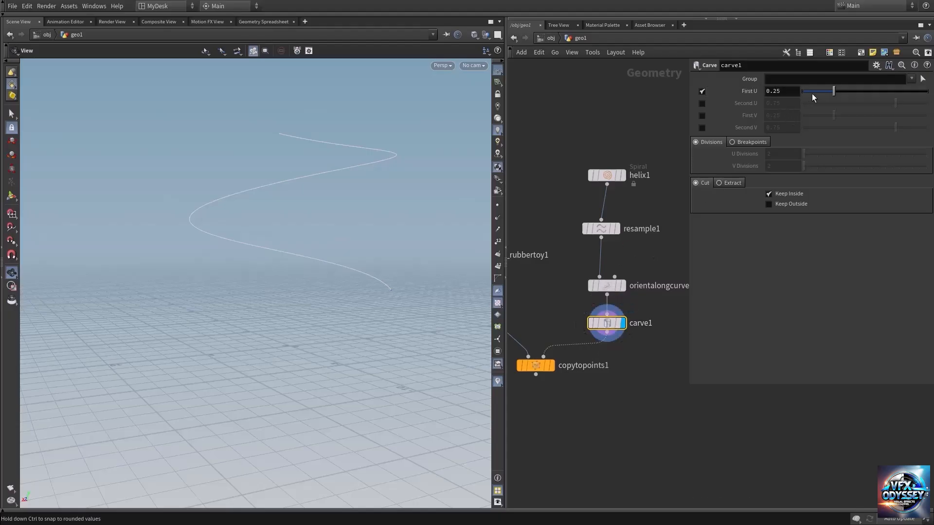
Try trimming the helix on the Carve node with First U at 0.012, and with only Second U at 0.678.
{"action": "left_click_drag", "start_coordinate": [834, 94], "coordinate": [817, 106]}
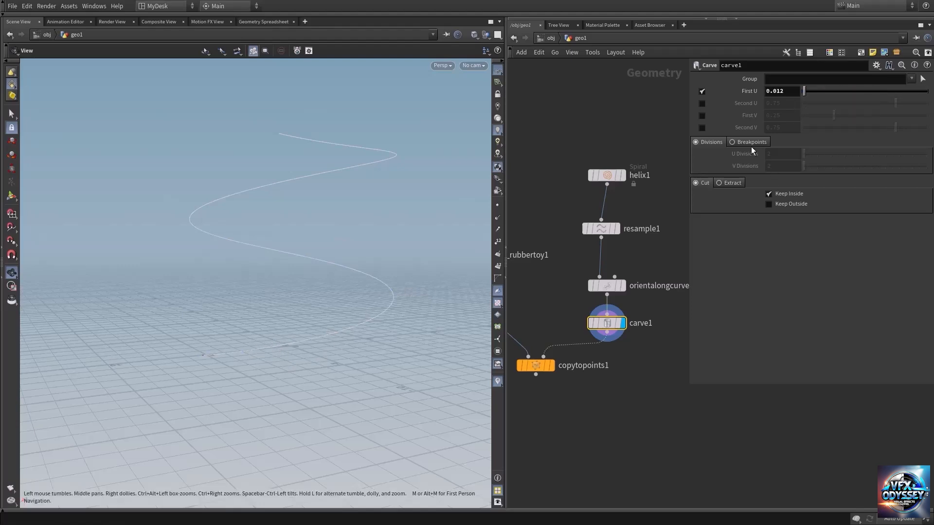
{"action": "left_click", "coordinate": [700, 91]}
{"action": "left_click", "coordinate": [704, 104]}
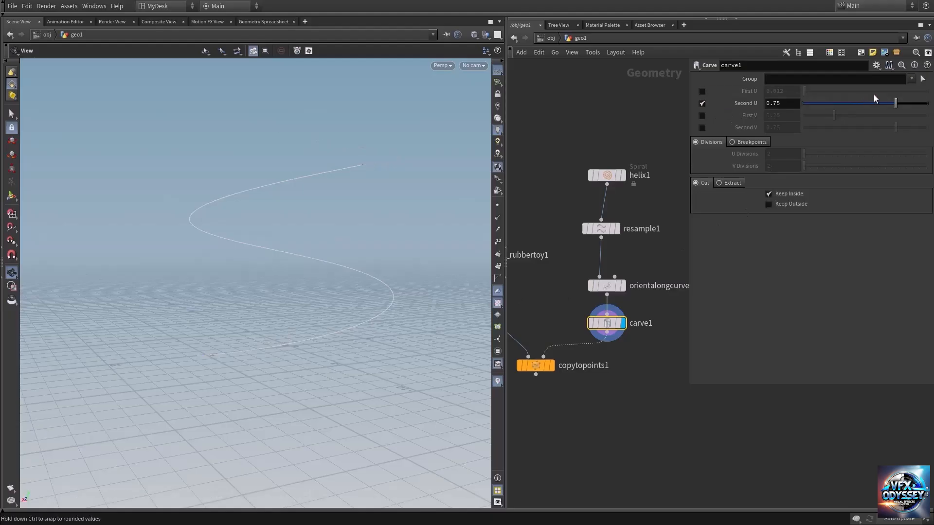
{"action": "mouse_move", "coordinate": [897, 103]}
{"action": "left_mouse_down"}
{"action": "mouse_move", "coordinate": [833, 118]}
{"action": "mouse_move", "coordinate": [905, 119]}
{"action": "mouse_move", "coordinate": [863, 119]}
{"action": "mouse_move", "coordinate": [888, 116]}
{"action": "left_mouse_up"}
Limit the Carve node to First U with a value of 0 and switch it from Cut to Extract.
{"action": "left_click", "coordinate": [700, 91]}
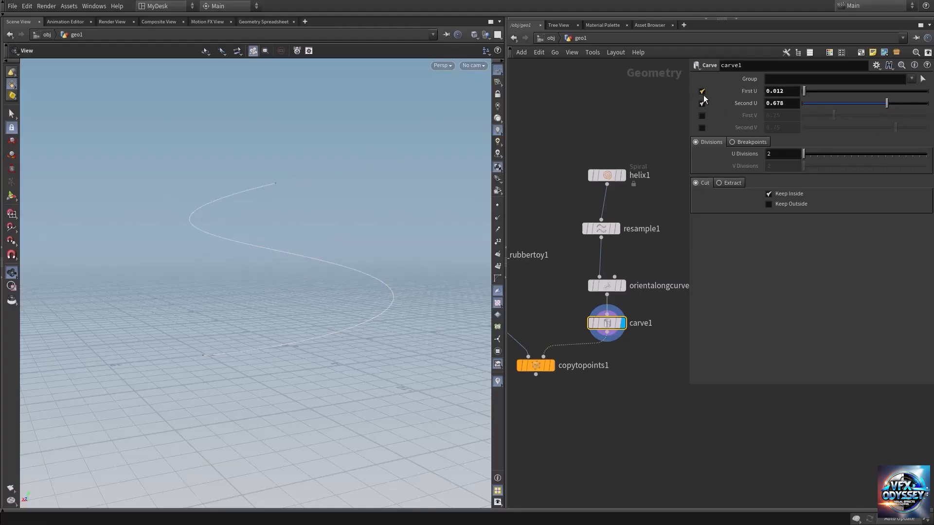
{"action": "left_click", "coordinate": [702, 103]}
{"action": "mouse_move", "coordinate": [803, 91]}
{"action": "left_mouse_down"}
{"action": "mouse_move", "coordinate": [837, 94]}
{"action": "mouse_move", "coordinate": [903, 78]}
{"action": "mouse_move", "coordinate": [801, 100]}
{"action": "left_mouse_up"}
{"action": "left_click", "coordinate": [557, 344]}
{"action": "left_click", "coordinate": [623, 323]}
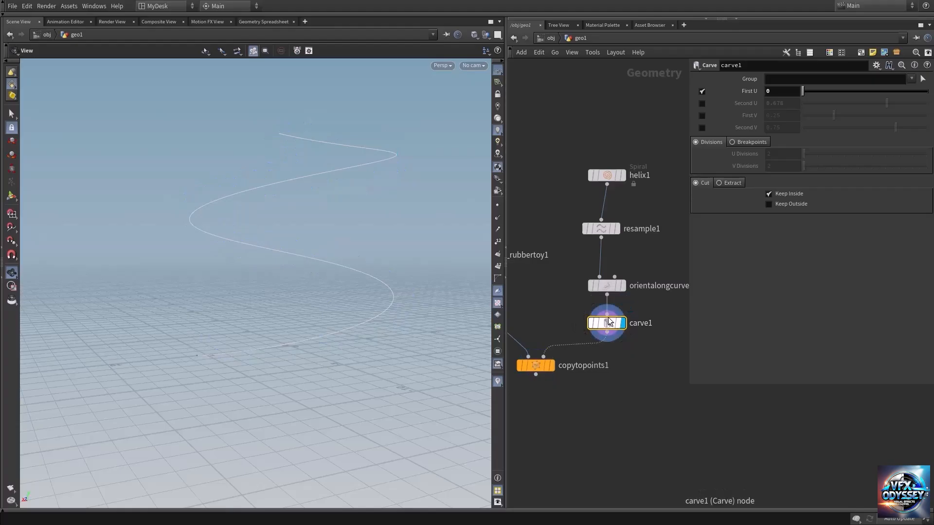
{"action": "left_click", "coordinate": [732, 183]}
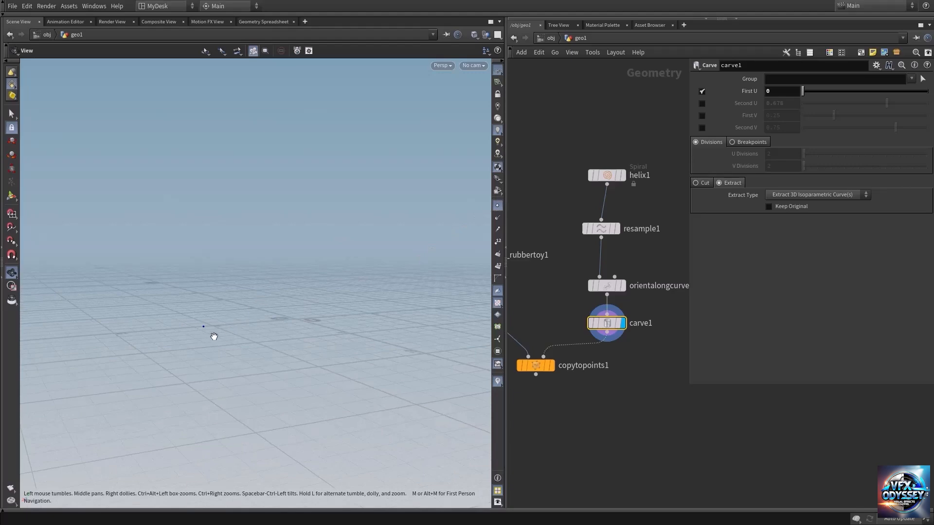
Template the Orientation Along Curve node, sweep the Carve node's First U and return it to 0, and check the Carve node's info.
{"action": "left_click_drag", "start_coordinate": [209, 327], "coordinate": [222, 348]}
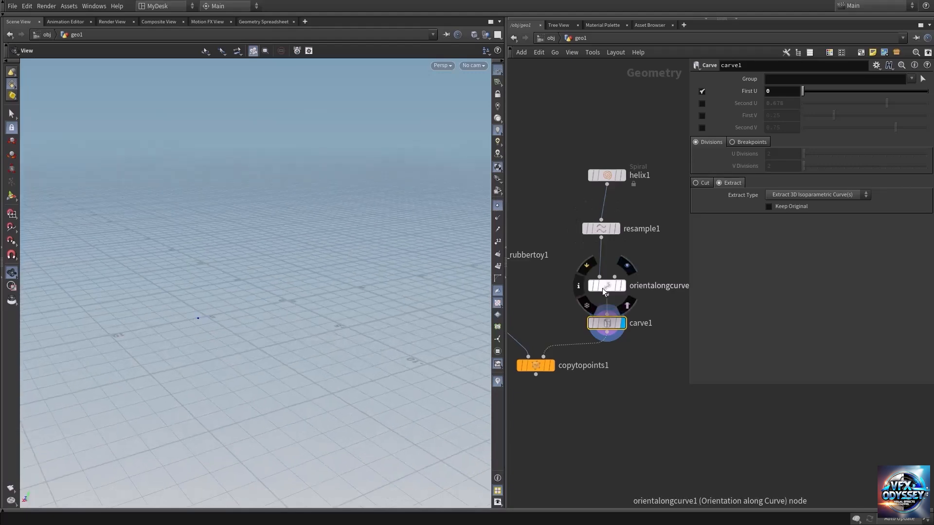
{"action": "left_click", "coordinate": [627, 303]}
{"action": "mouse_move", "coordinate": [608, 326]}
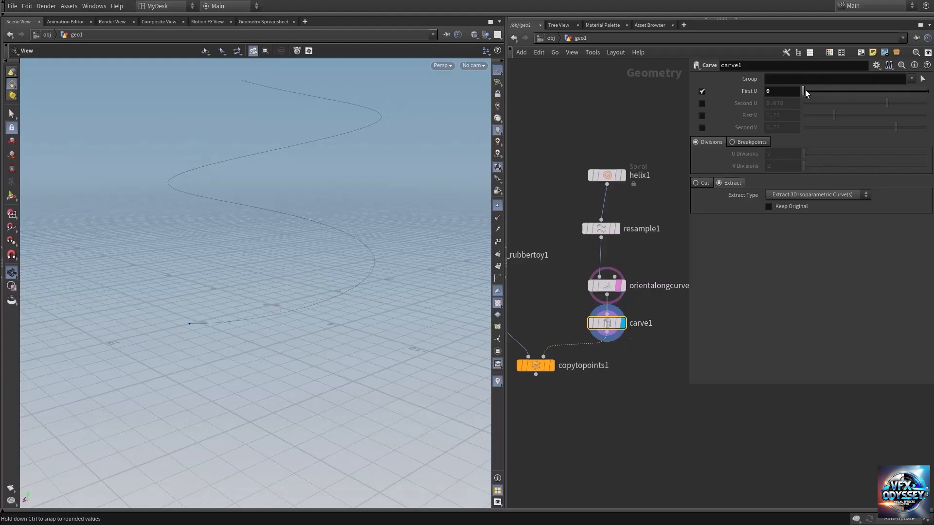
{"action": "mouse_move", "coordinate": [832, 86]}
{"action": "left_mouse_down"}
{"action": "mouse_move", "coordinate": [859, 81]}
{"action": "mouse_move", "coordinate": [827, 90]}
{"action": "left_mouse_up"}
{"action": "left_click_drag", "start_coordinate": [897, 84], "coordinate": [873, 87]}
{"action": "left_click_drag", "start_coordinate": [806, 97], "coordinate": [786, 101]}
{"action": "left_click", "coordinate": [627, 306]}
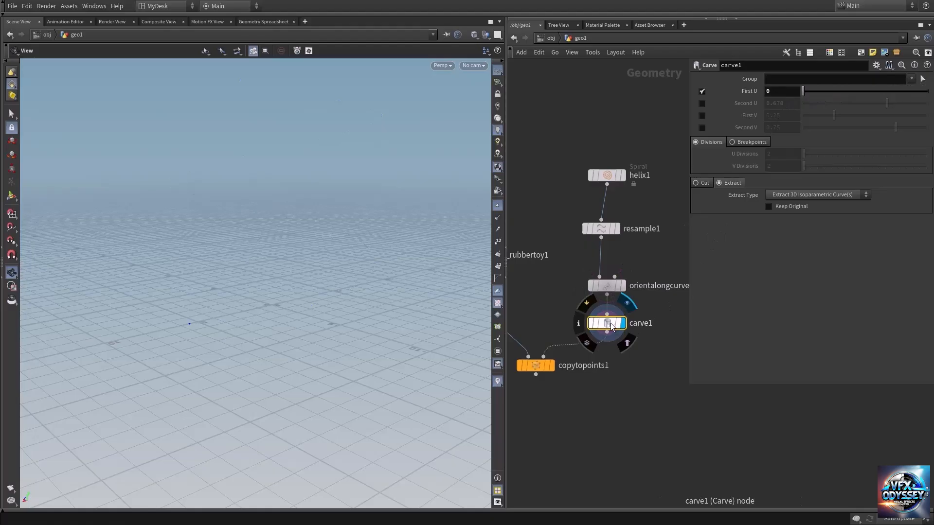
{"action": "middle_click", "coordinate": [611, 323]}
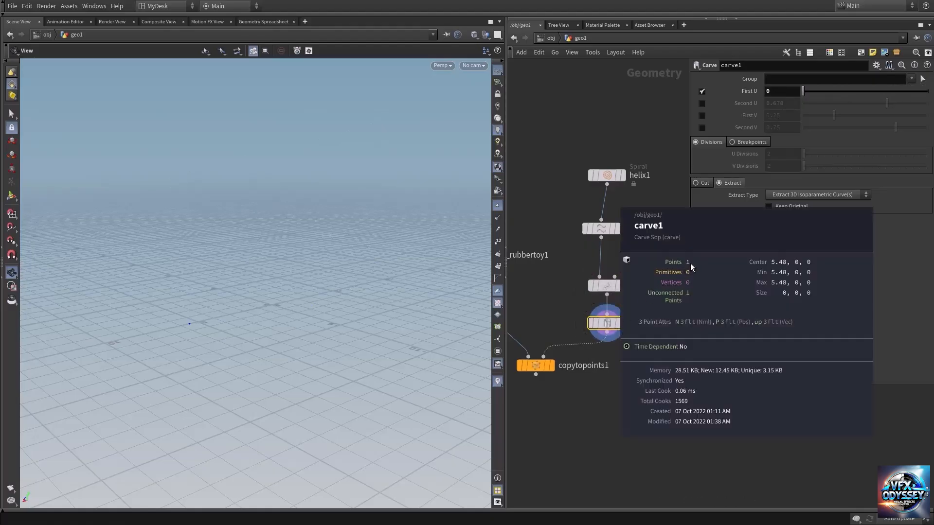
Display the Copy to Points output and sweep the Carve node's First U to move the toy along the helix, returning it to 0.
{"action": "middle_click_drag", "start_coordinate": [607, 388], "coordinate": [628, 361]}
{"action": "mouse_move", "coordinate": [562, 336]}
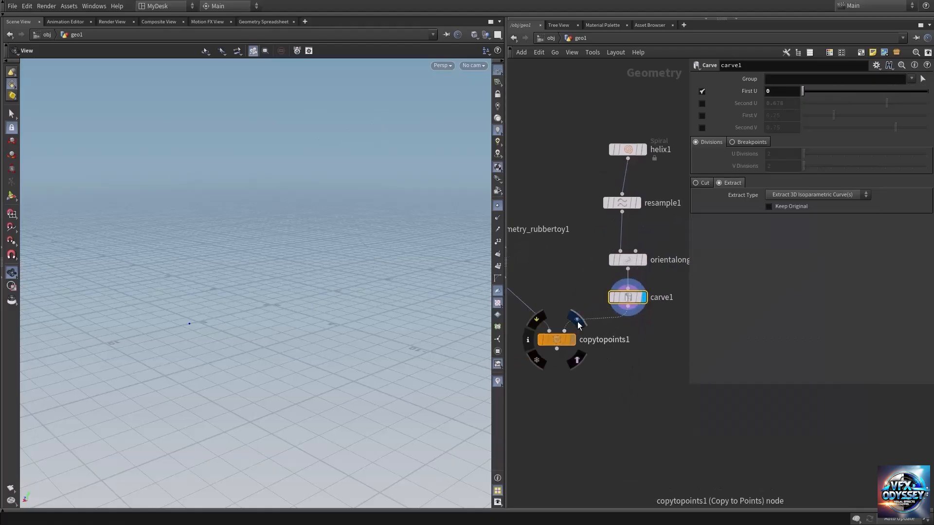
{"action": "left_click", "coordinate": [578, 322]}
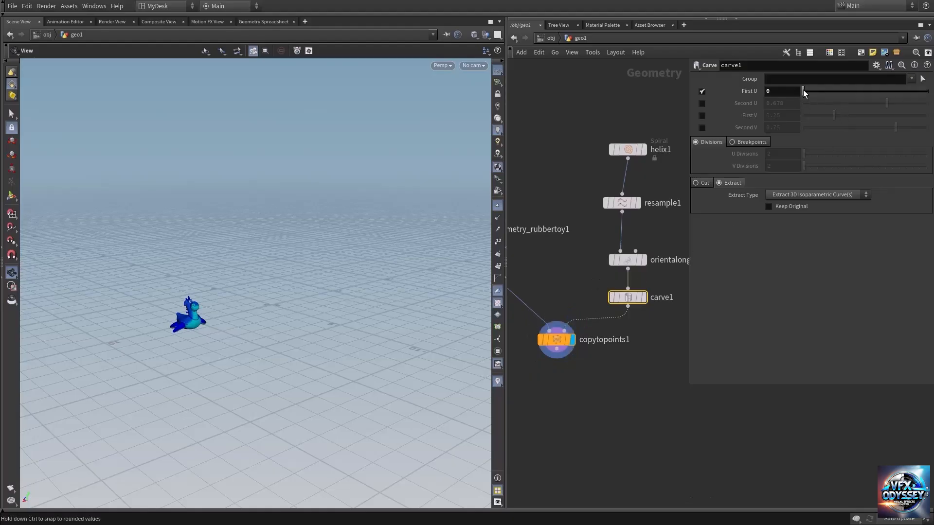
{"action": "mouse_move", "coordinate": [803, 89]}
{"action": "left_mouse_down"}
{"action": "mouse_move", "coordinate": [866, 67]}
{"action": "mouse_move", "coordinate": [930, 66]}
{"action": "mouse_move", "coordinate": [803, 97]}
{"action": "left_mouse_up"}
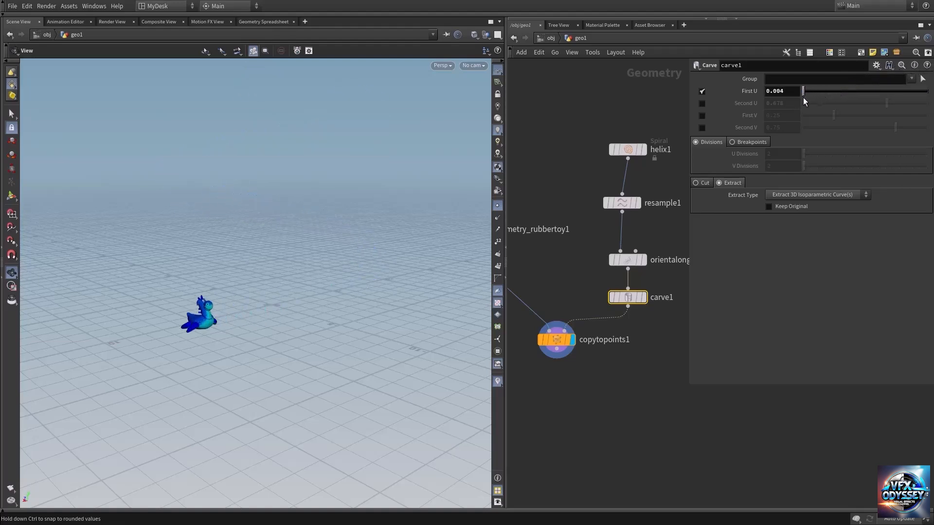
Bypass the Carve node to show the toy copies along the whole helix.
{"action": "middle_click_drag", "start_coordinate": [633, 350], "coordinate": [611, 334]}
{"action": "mouse_move", "coordinate": [614, 284]}
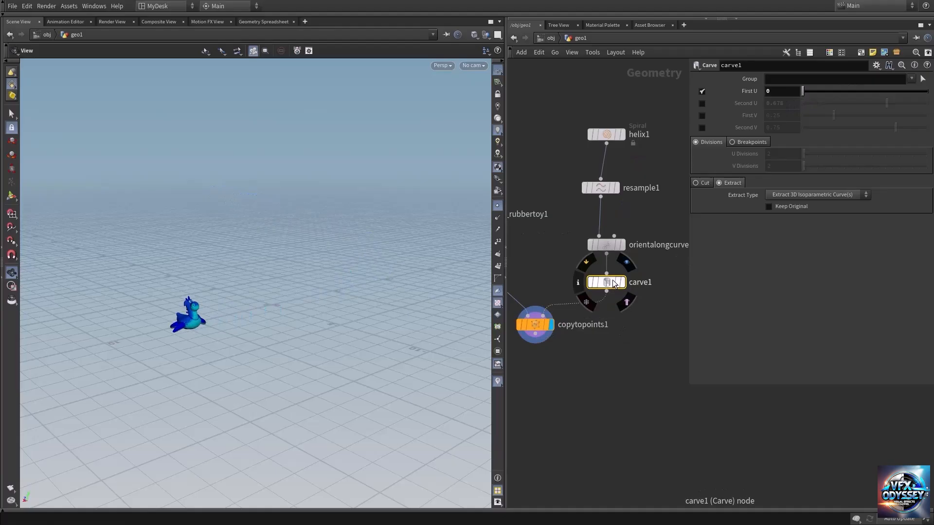
{"action": "left_click", "coordinate": [584, 270]}
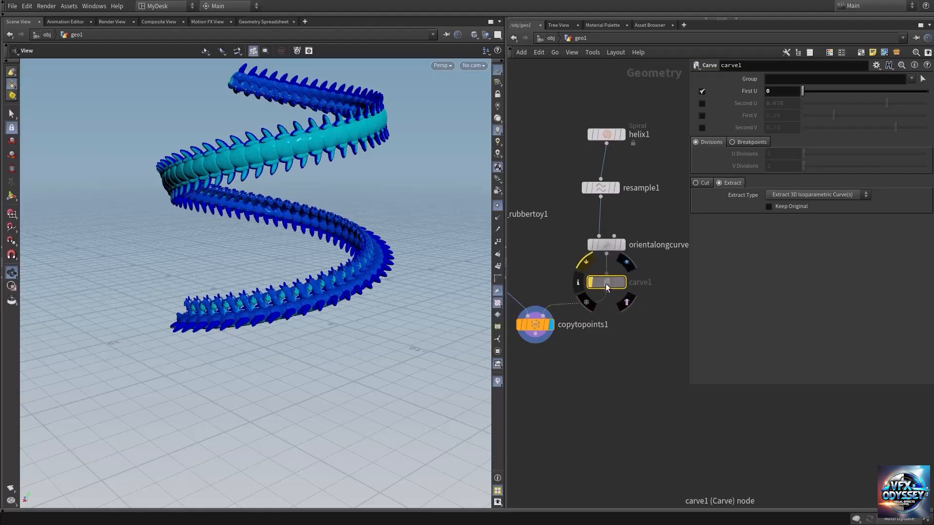
{"action": "middle_click_drag", "start_coordinate": [324, 178], "coordinate": [305, 264]}
{"action": "mouse_move", "coordinate": [309, 217]}
{"action": "left_mouse_down"}
{"action": "mouse_move", "coordinate": [331, 220]}
{"action": "mouse_move", "coordinate": [306, 216]}
{"action": "left_mouse_up"}
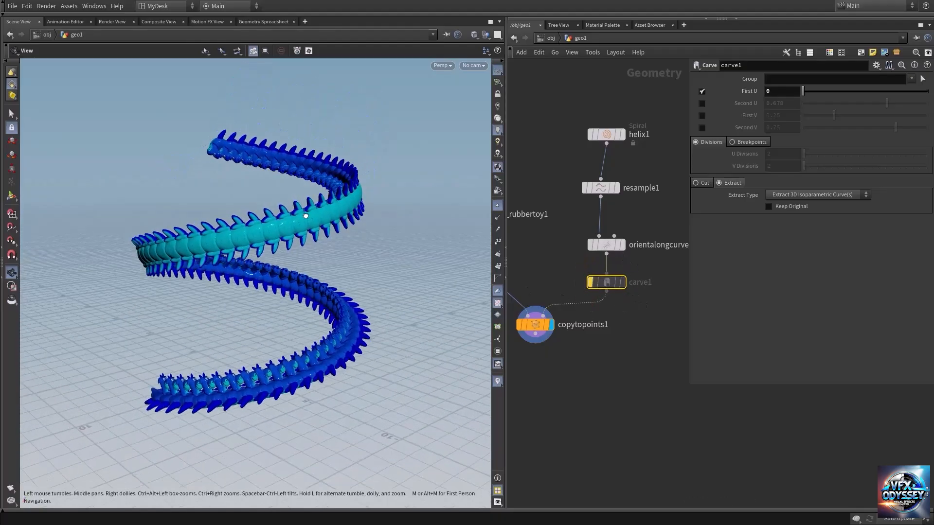
Enable the helix's Height Ramp and add points at about position 0.24 with value 0 and about 0.39 with value 1.
{"action": "middle_click_drag", "start_coordinate": [644, 224], "coordinate": [638, 253]}
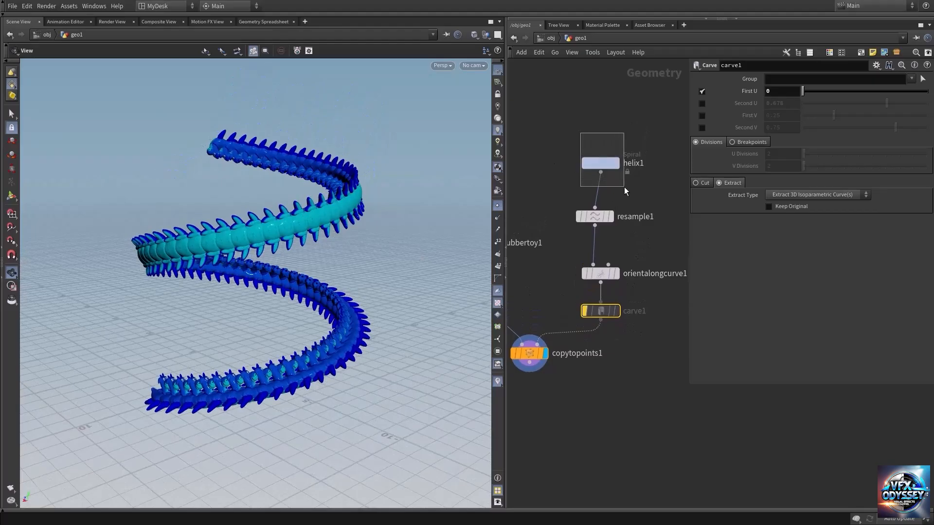
{"action": "left_click", "coordinate": [600, 163]}
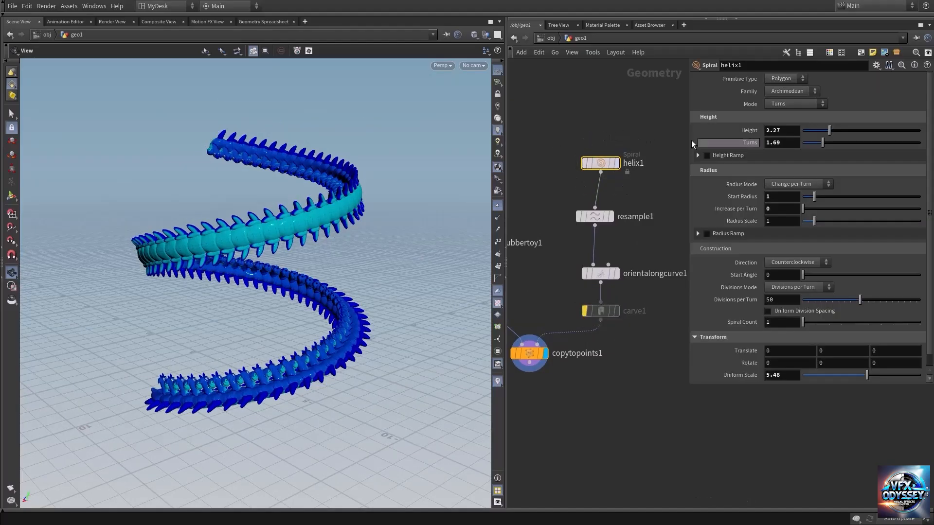
{"action": "left_click", "coordinate": [705, 156]}
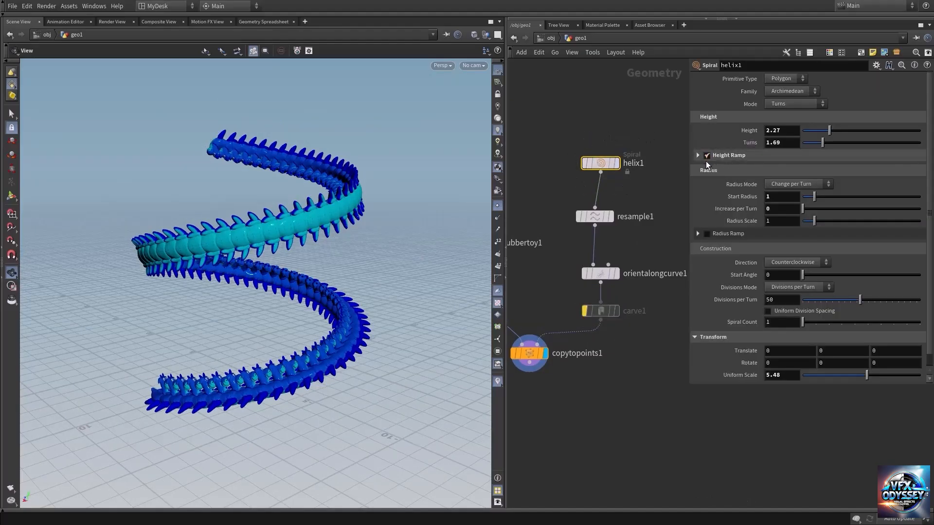
{"action": "left_click", "coordinate": [696, 155]}
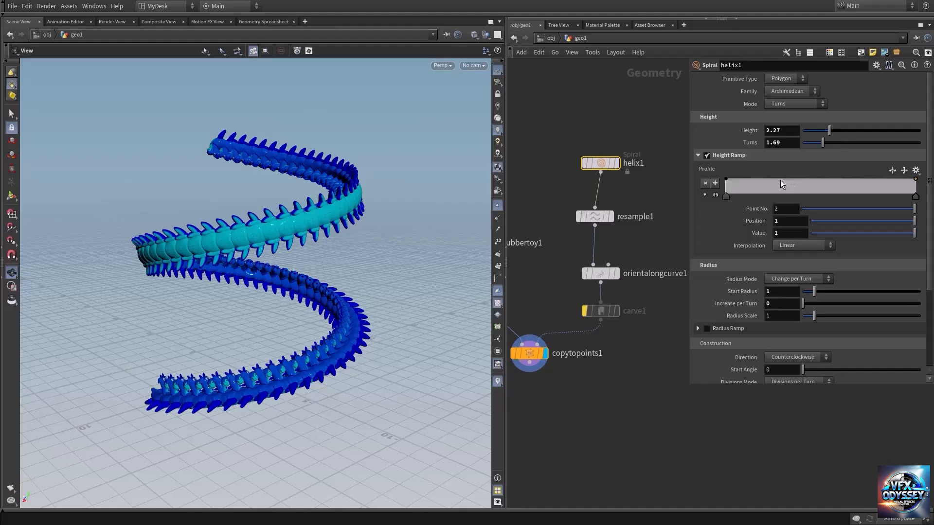
{"action": "mouse_move", "coordinate": [784, 179]}
{"action": "left_mouse_down"}
{"action": "mouse_move", "coordinate": [782, 194]}
{"action": "mouse_move", "coordinate": [826, 189]}
{"action": "mouse_move", "coordinate": [826, 176]}
{"action": "mouse_move", "coordinate": [822, 196]}
{"action": "mouse_move", "coordinate": [769, 205]}
{"action": "mouse_move", "coordinate": [789, 205]}
{"action": "mouse_move", "coordinate": [778, 208]}
{"action": "mouse_move", "coordinate": [777, 200]}
{"action": "left_mouse_up"}
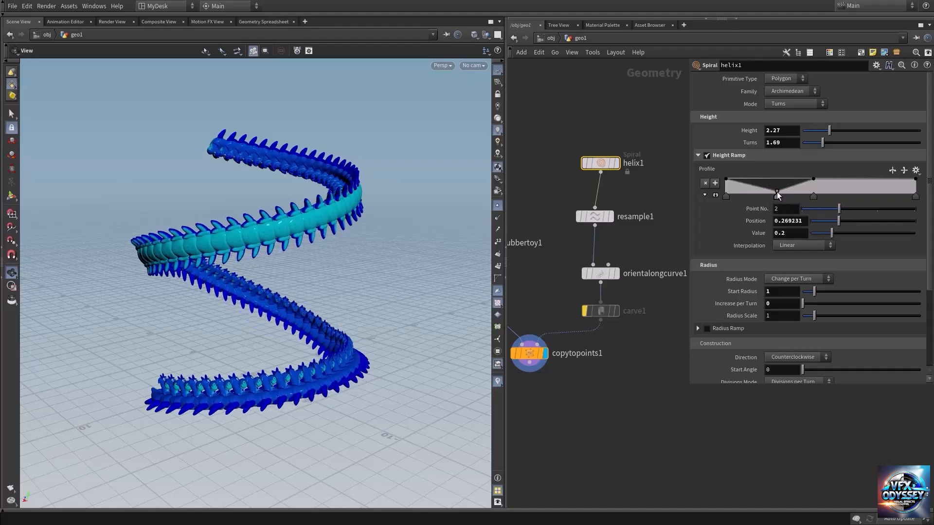
{"action": "left_click_drag", "start_coordinate": [776, 200], "coordinate": [768, 199]}
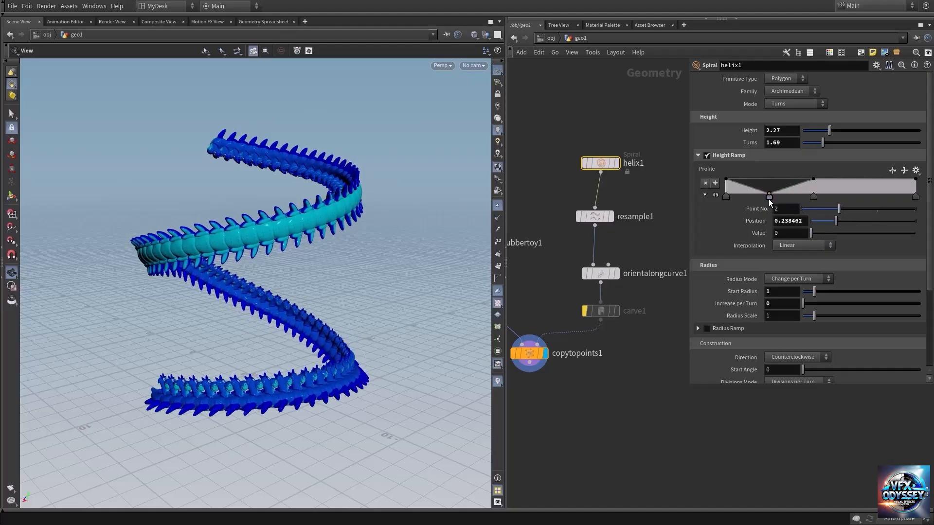
{"action": "mouse_move", "coordinate": [811, 194]}
{"action": "left_mouse_down"}
{"action": "mouse_move", "coordinate": [786, 200]}
{"action": "mouse_move", "coordinate": [799, 198]}
{"action": "left_mouse_up"}
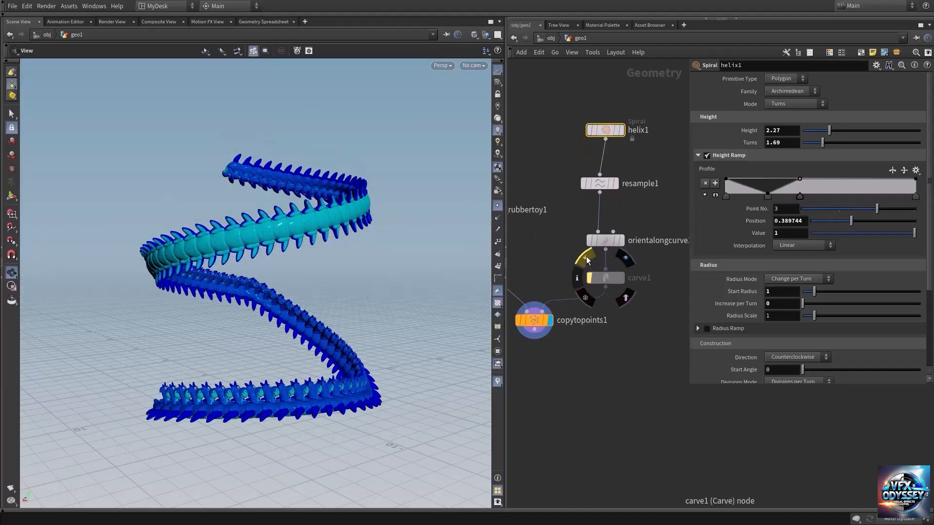
Re-enable the Carve node and keyframe its First U at 0 on frame 1.
{"action": "left_click", "coordinate": [590, 278]}
{"action": "left_click", "coordinate": [607, 246]}
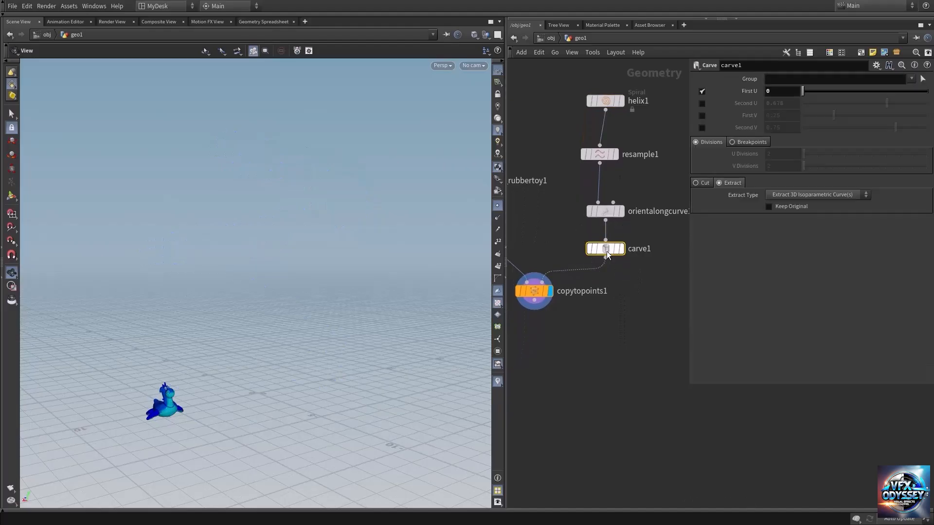
{"action": "left_click_drag", "start_coordinate": [817, 99], "coordinate": [778, 113]}
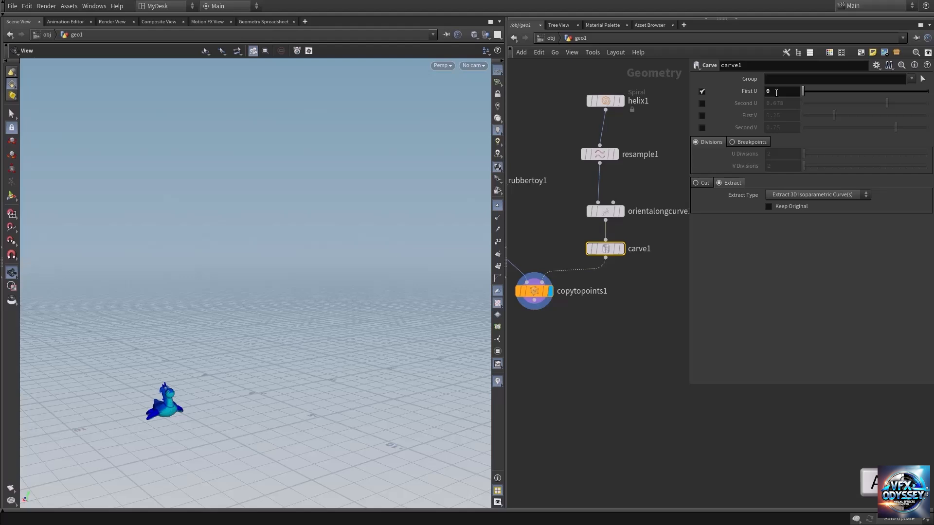
{"action": "left_click", "coordinate": [776, 91], "text": "alt"}
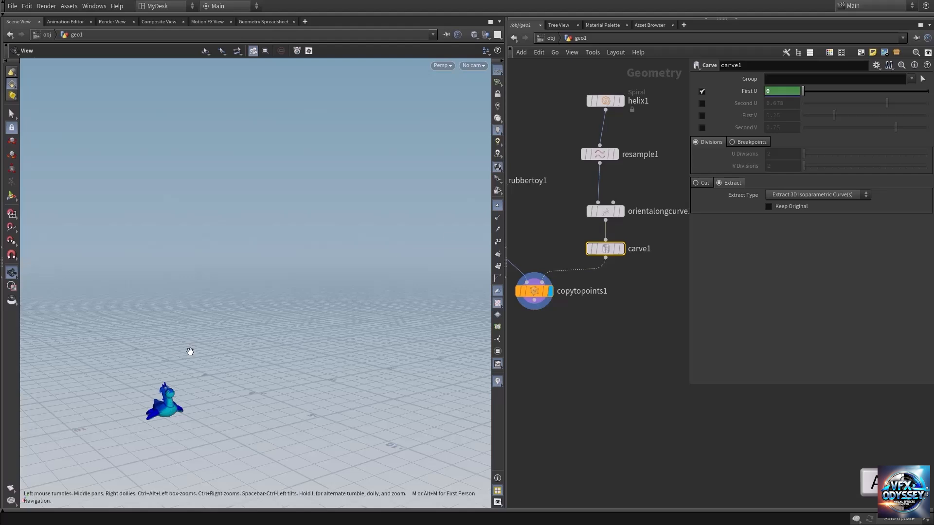
Reveal the timeline, go to frame 90 and keyframe the Carve node's First U at 1.
{"action": "left_click", "coordinate": [53, 510]}
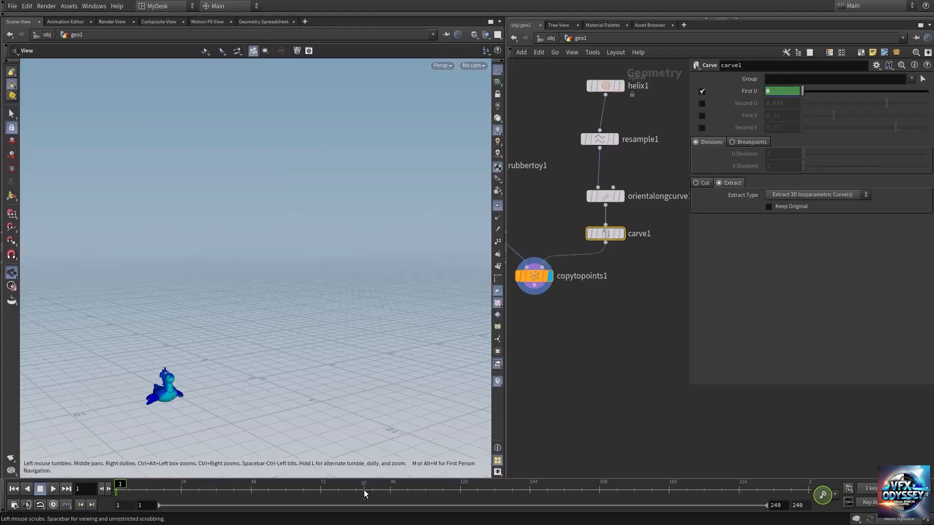
{"action": "mouse_move", "coordinate": [364, 489]}
{"action": "left_mouse_down"}
{"action": "mouse_move", "coordinate": [385, 490]}
{"action": "mouse_move", "coordinate": [372, 490]}
{"action": "left_mouse_up"}
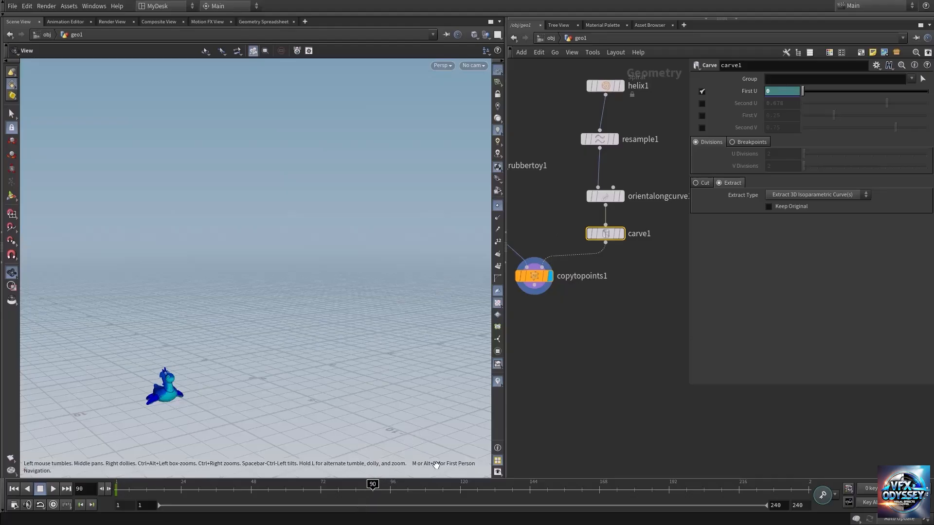
{"action": "left_click_drag", "start_coordinate": [803, 95], "coordinate": [926, 93]}
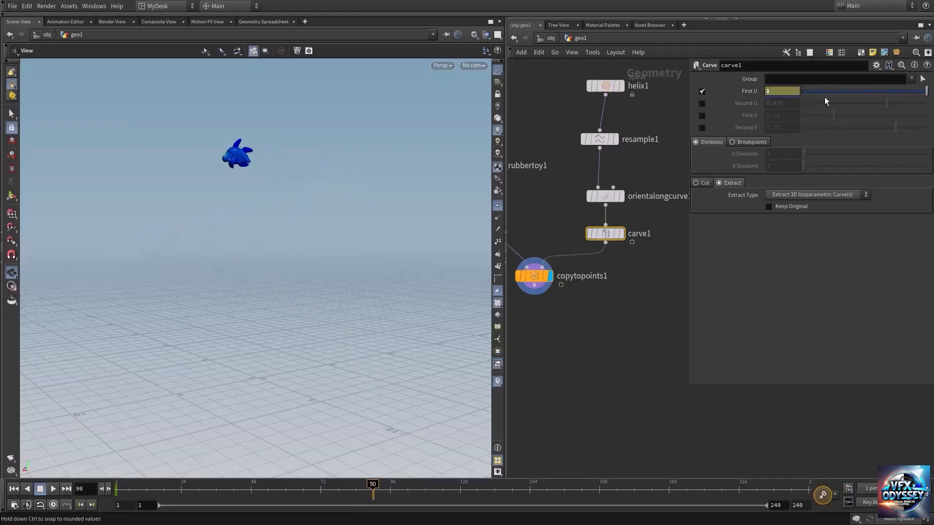
{"action": "key", "text": "alt"}
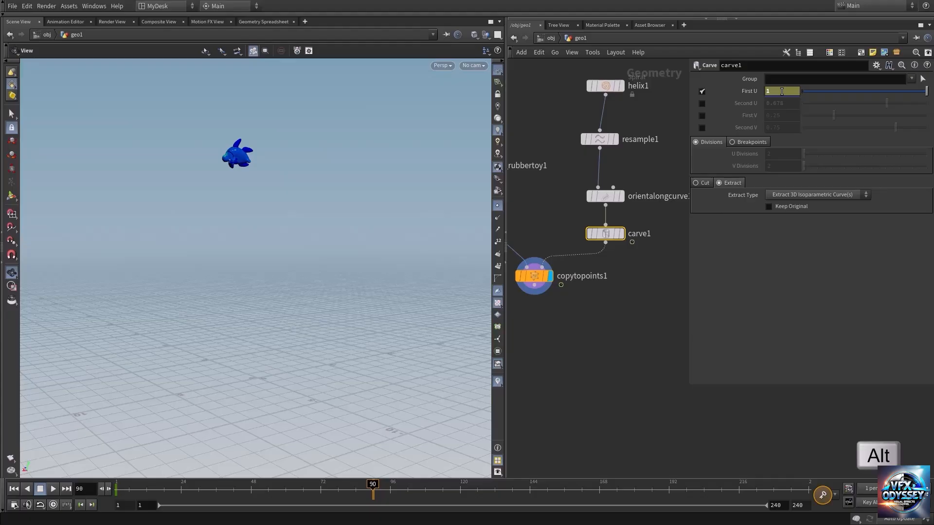
{"action": "left_click", "coordinate": [782, 91], "text": "alt"}
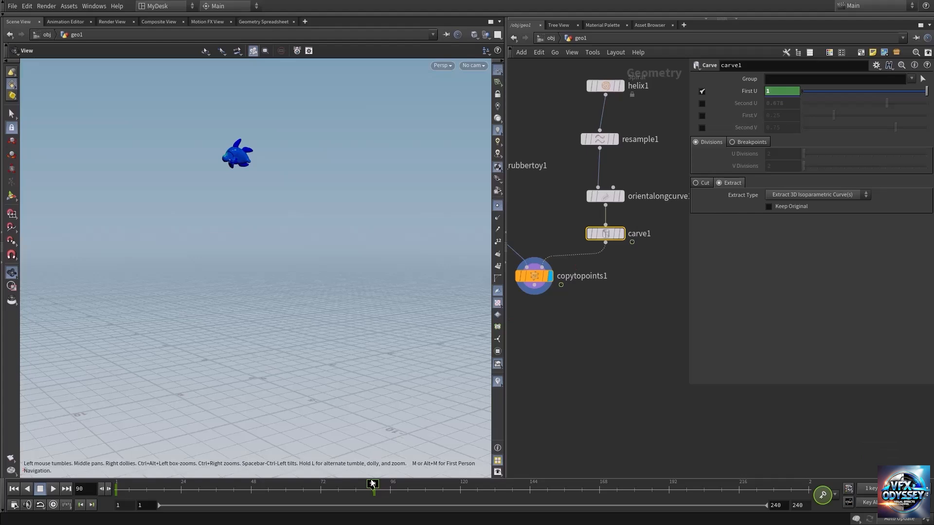
Play the toy's animation along the helix and return to frame 1.
{"action": "left_click_drag", "start_coordinate": [373, 485], "coordinate": [48, 487]}
{"action": "left_click", "coordinate": [52, 488]}
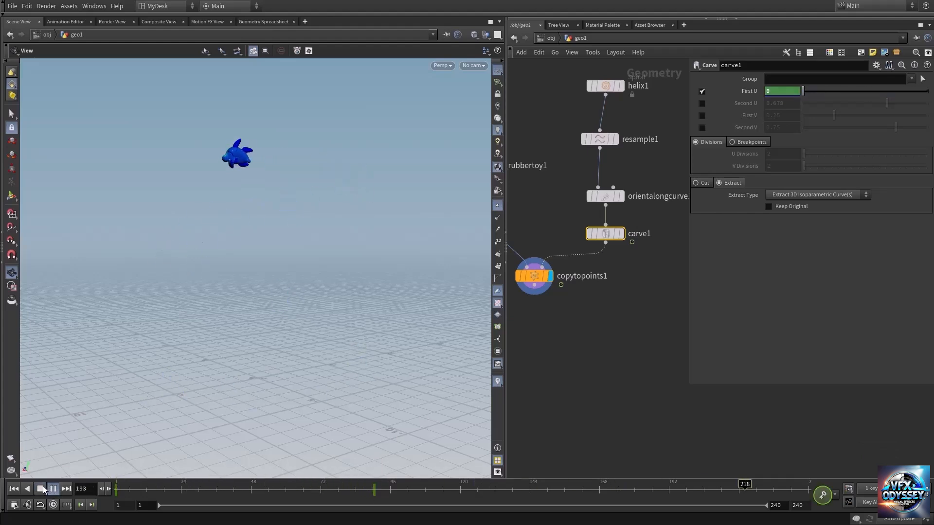
{"action": "left_click", "coordinate": [17, 492]}
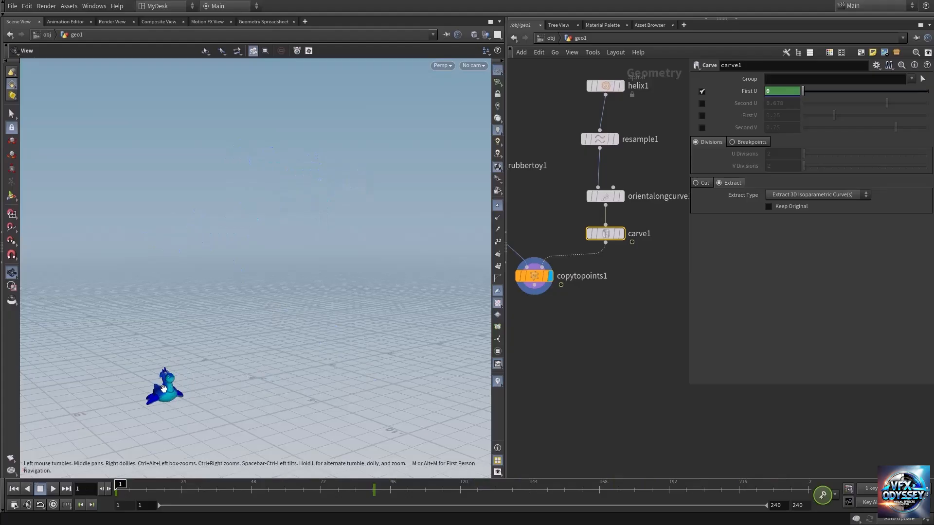
Turn on real-time playback, replay the toy's movement along the helix and return to frame 1.
{"action": "left_click_drag", "start_coordinate": [165, 390], "coordinate": [179, 371]}
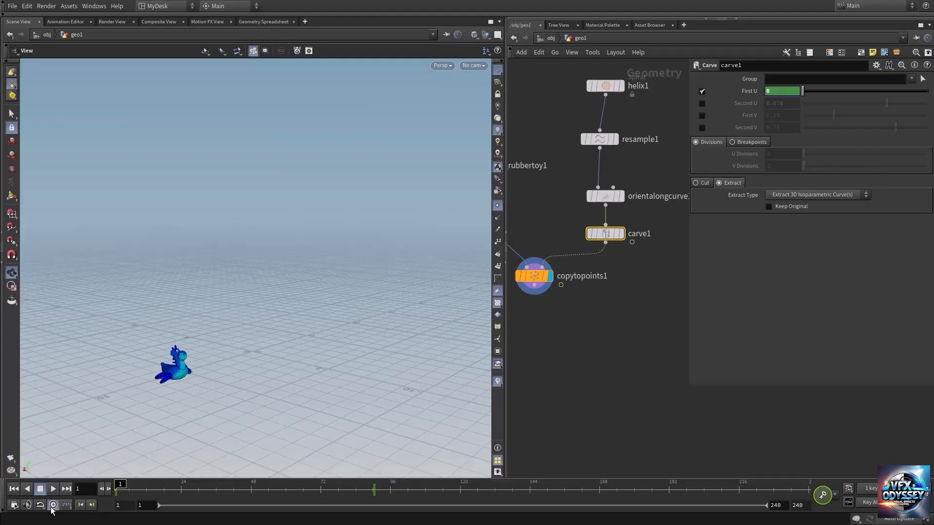
{"action": "left_click", "coordinate": [53, 489]}
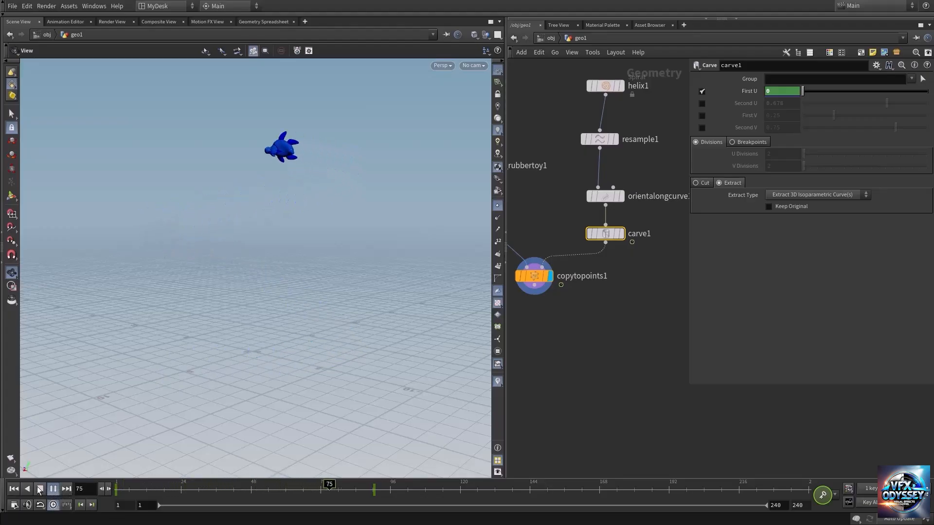
{"action": "left_click", "coordinate": [39, 489]}
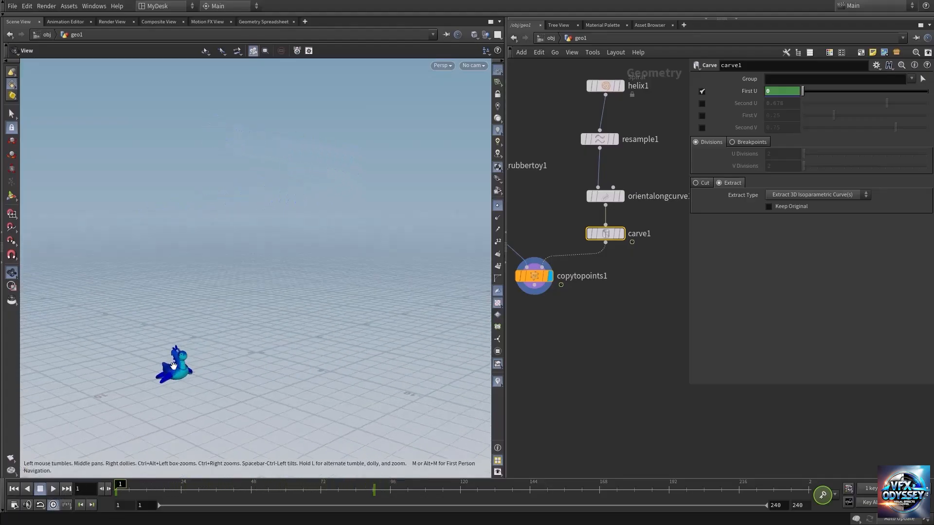
{"action": "middle_click_drag", "start_coordinate": [174, 369], "coordinate": [182, 346]}
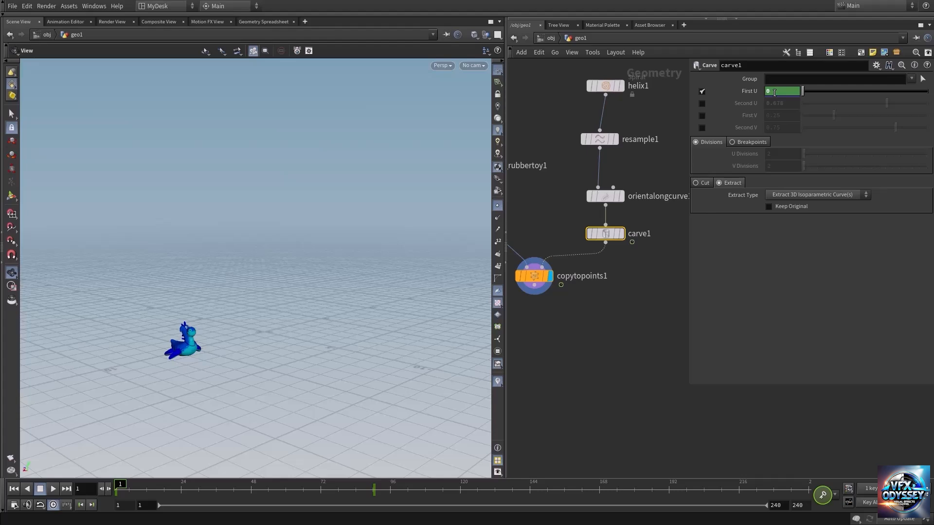
Open the Carve node's First U animation curve, change the interpolation function of both keyframes to linear() and close the editor.
{"action": "key", "text": "shift"}
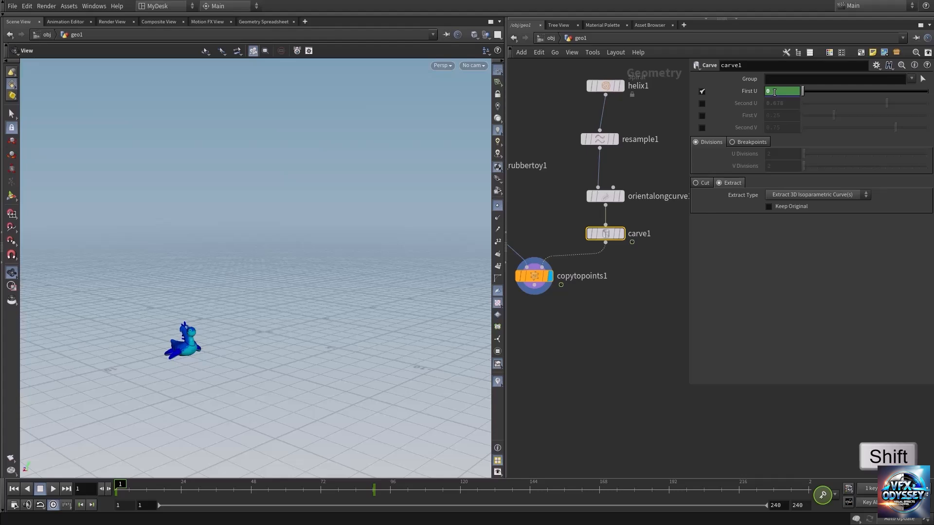
{"action": "left_click", "coordinate": [774, 92], "text": "shift"}
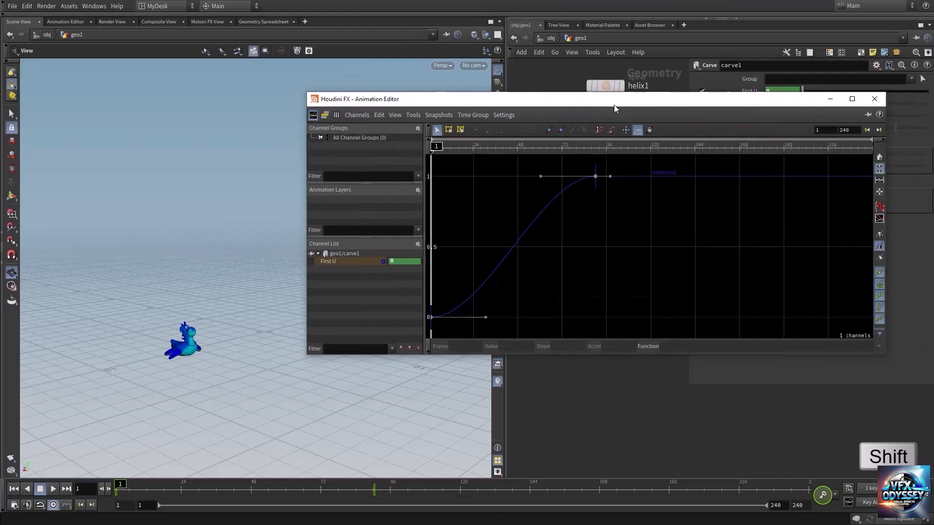
{"action": "left_click_drag", "start_coordinate": [614, 104], "coordinate": [430, 128]}
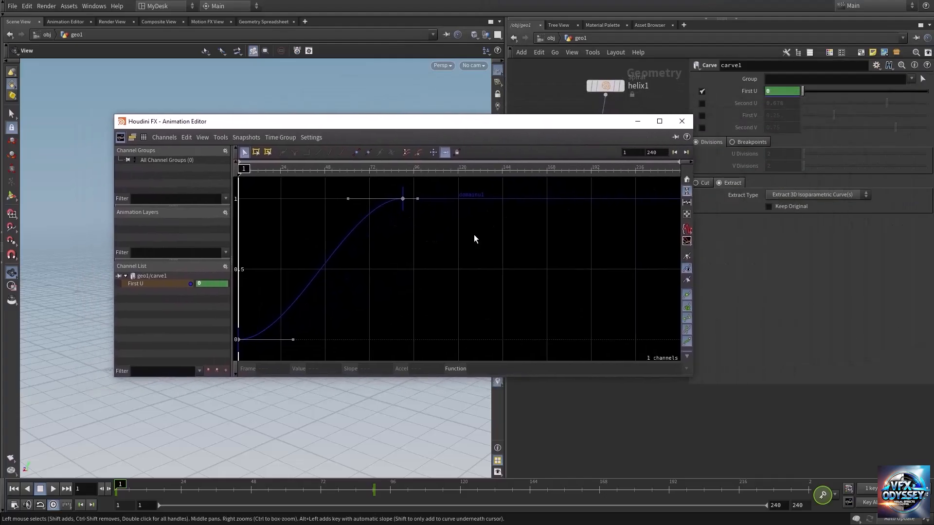
{"action": "left_click_drag", "start_coordinate": [433, 190], "coordinate": [395, 215]}
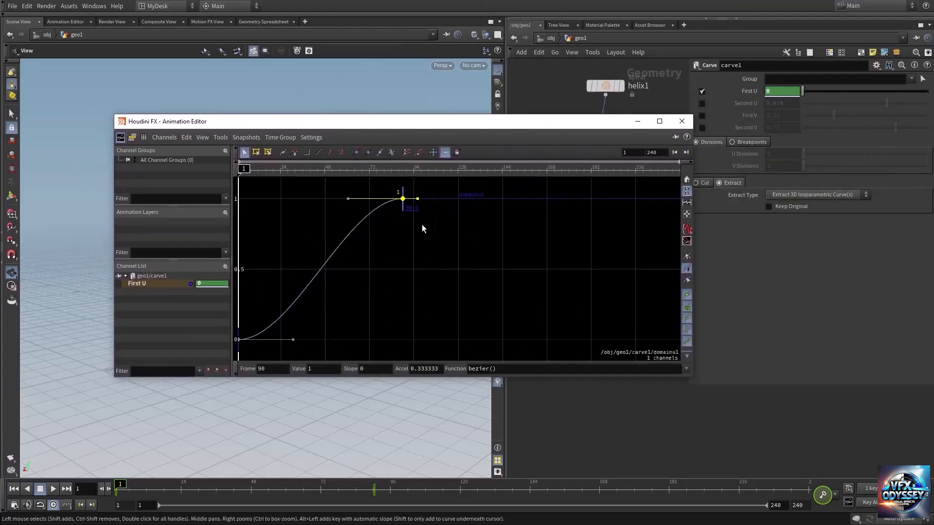
{"action": "left_click_drag", "start_coordinate": [257, 322], "coordinate": [240, 343]}
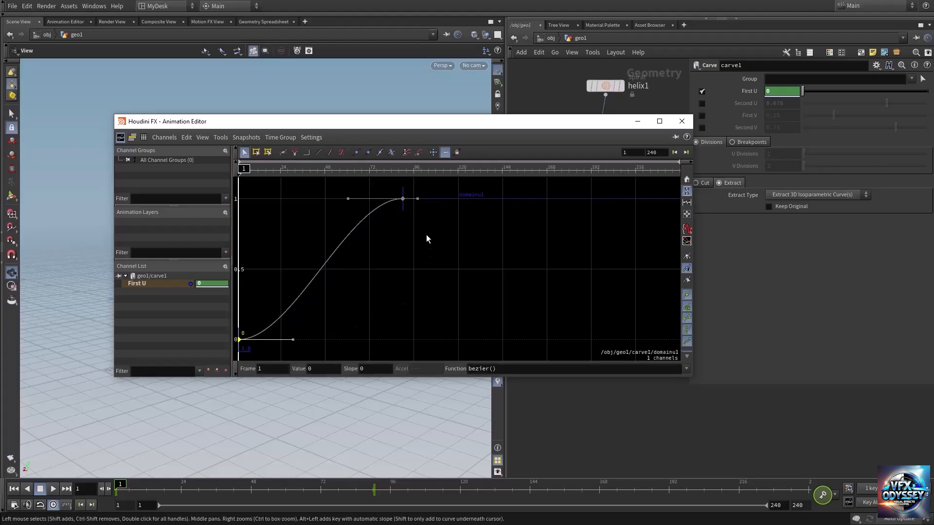
{"action": "left_click_drag", "start_coordinate": [442, 191], "coordinate": [235, 352]}
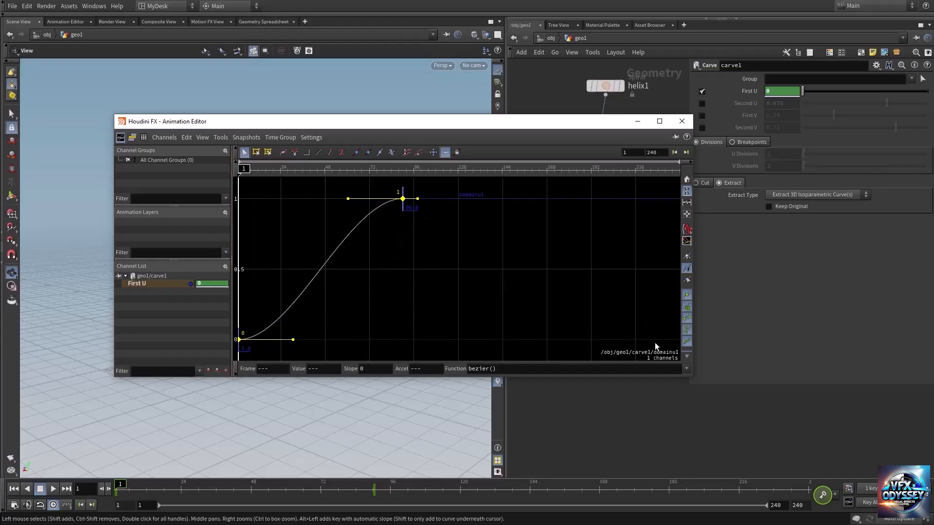
{"action": "left_click", "coordinate": [686, 369]}
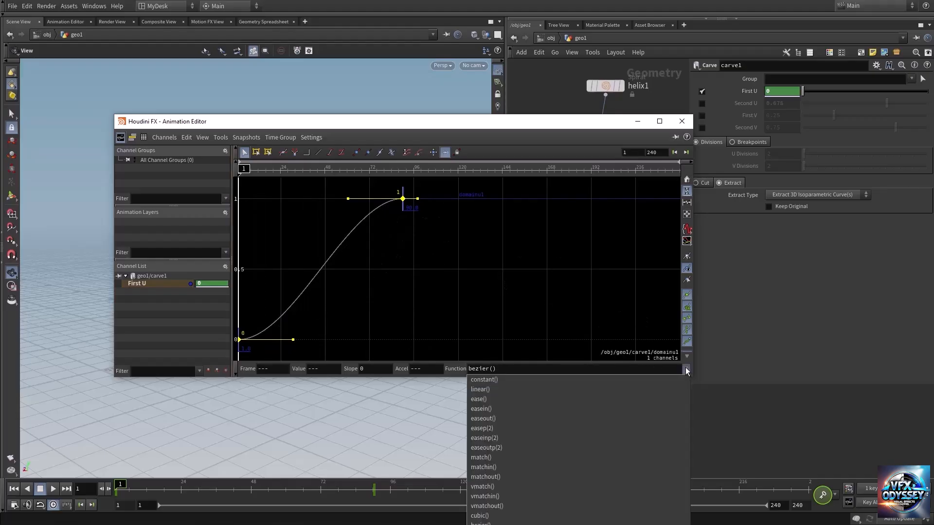
{"action": "left_click", "coordinate": [489, 389]}
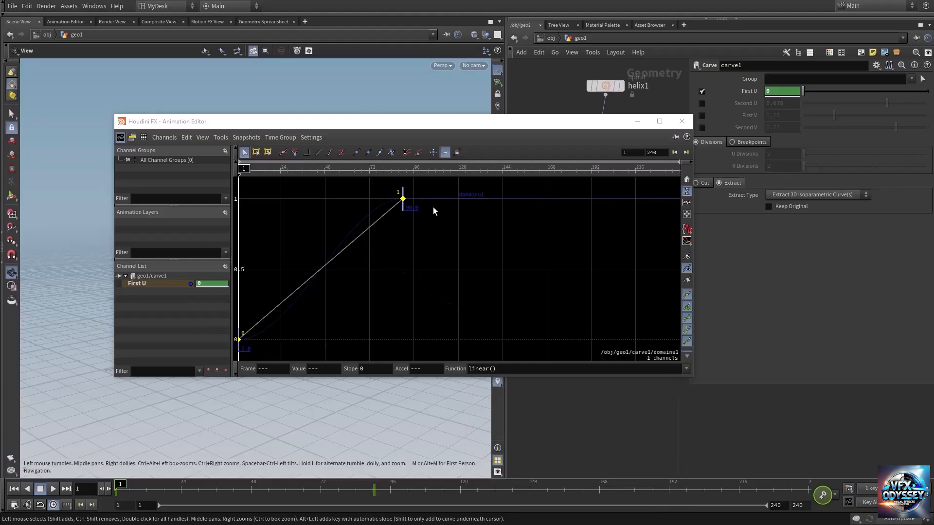
{"action": "left_click_drag", "start_coordinate": [434, 195], "coordinate": [235, 359]}
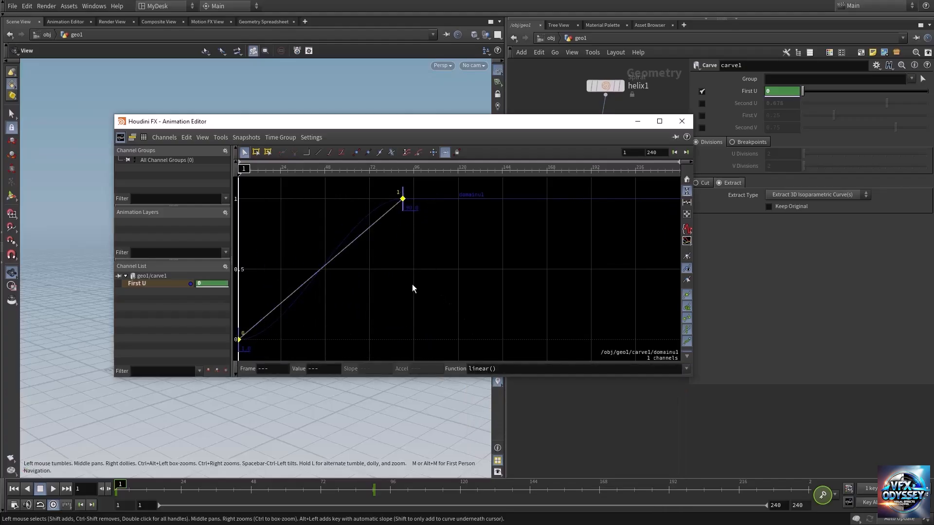
{"action": "left_click", "coordinate": [682, 121]}
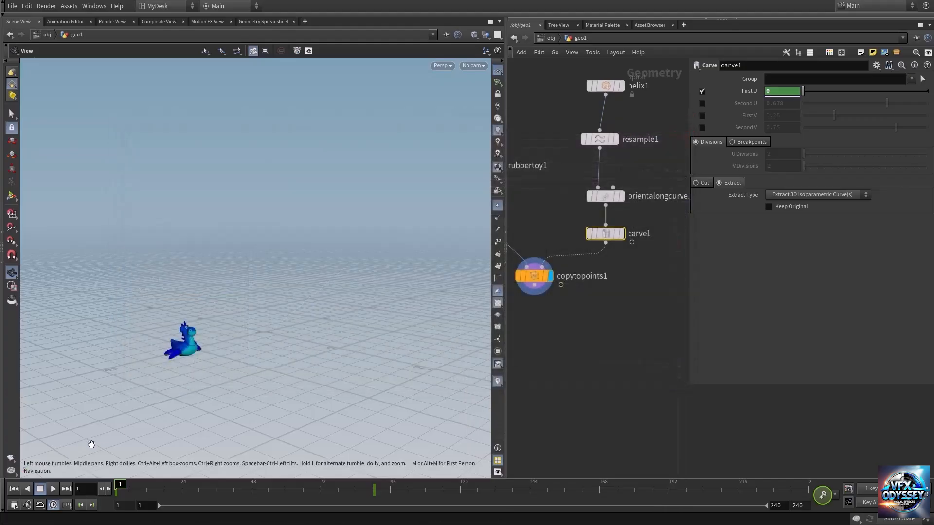
Play the toy's constant-speed movement along the helix and return to frame 1.
{"action": "left_click", "coordinate": [55, 488]}
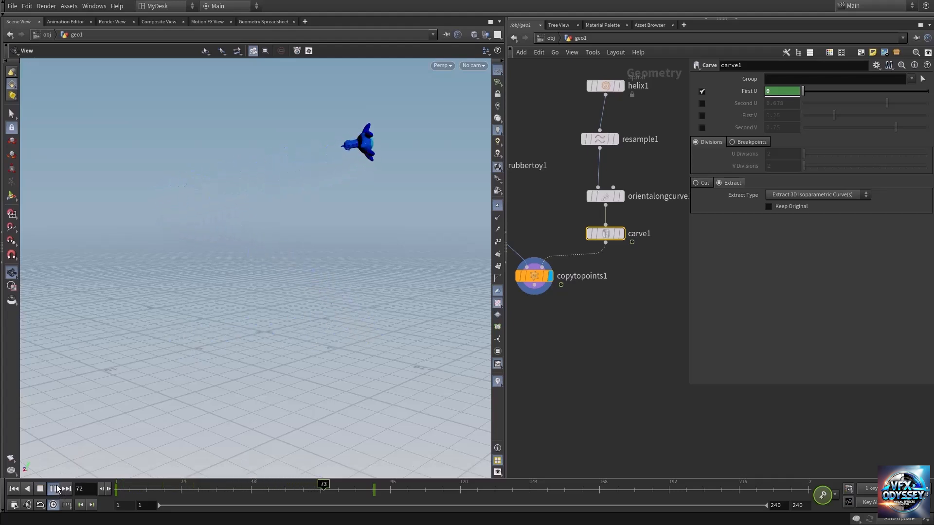
{"action": "left_click", "coordinate": [14, 489]}
{"action": "mouse_move", "coordinate": [173, 351]}
{"action": "left_mouse_down"}
{"action": "mouse_move", "coordinate": [200, 342]}
{"action": "mouse_move", "coordinate": [190, 350]}
{"action": "left_mouse_up"}
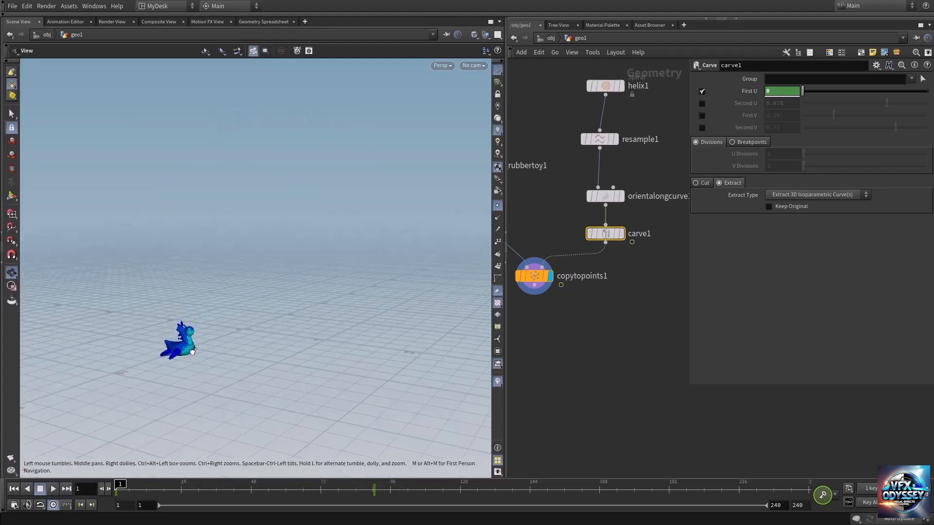
Hide the node parameters and add a Copy to Curves node below the Copy to Points node.
{"action": "key", "text": "p"}
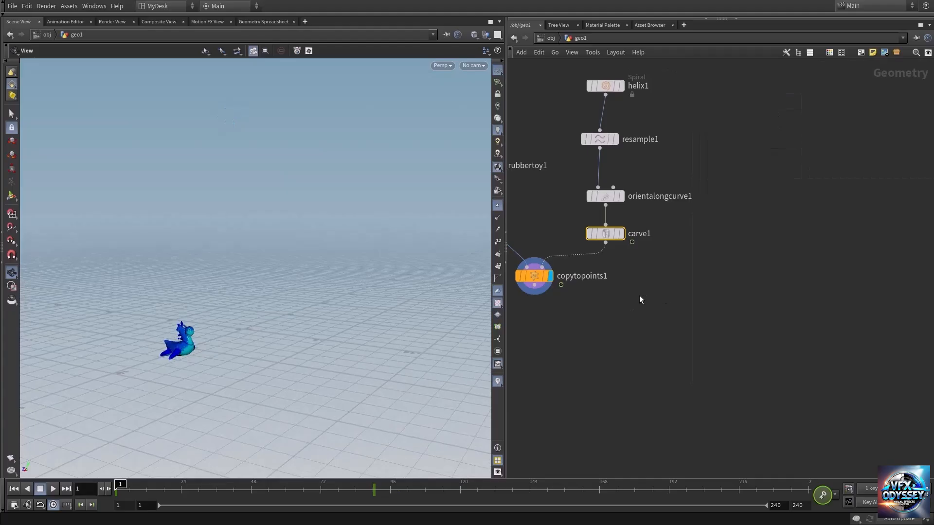
{"action": "scroll", "coordinate": [617, 317], "scroll_direction": "down", "scroll_amount": 4}
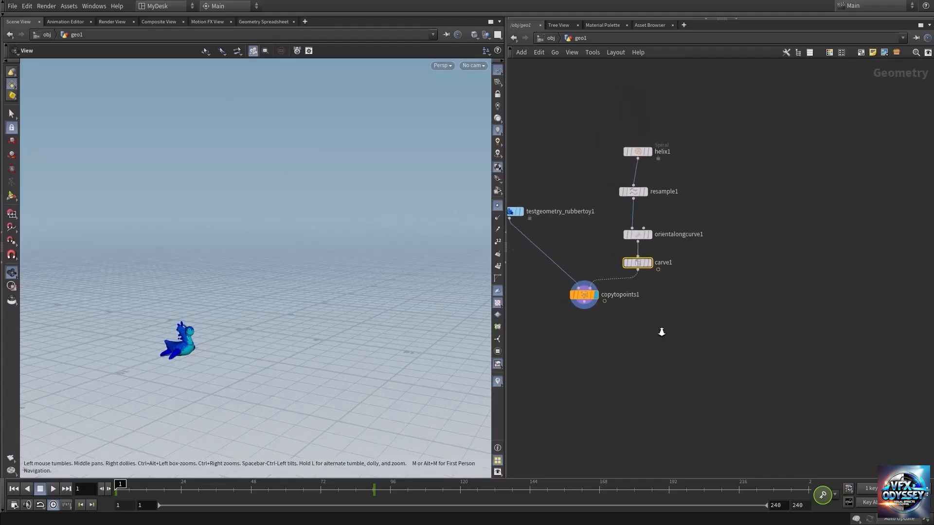
{"action": "key", "text": "Tab"}
{"action": "type", "text": "copyt"}
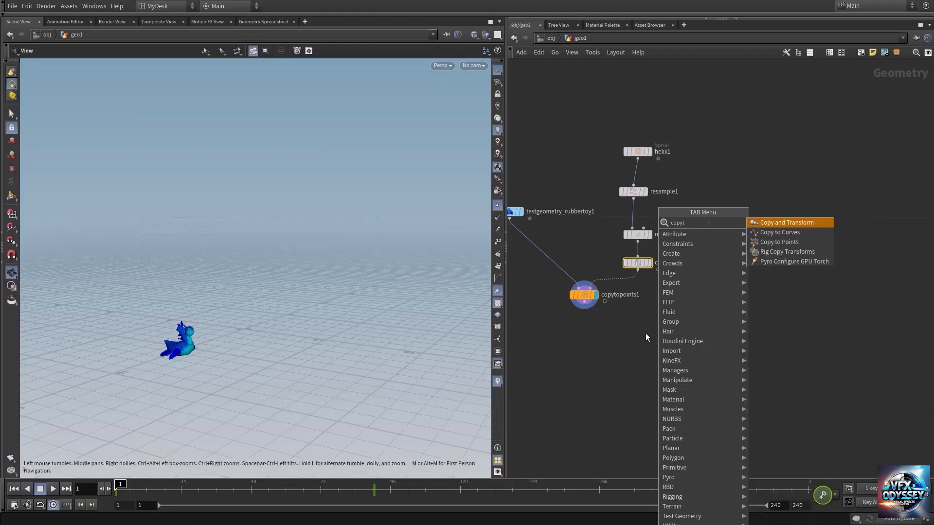
{"action": "key", "text": "Down"}
{"action": "key", "text": "Return"}
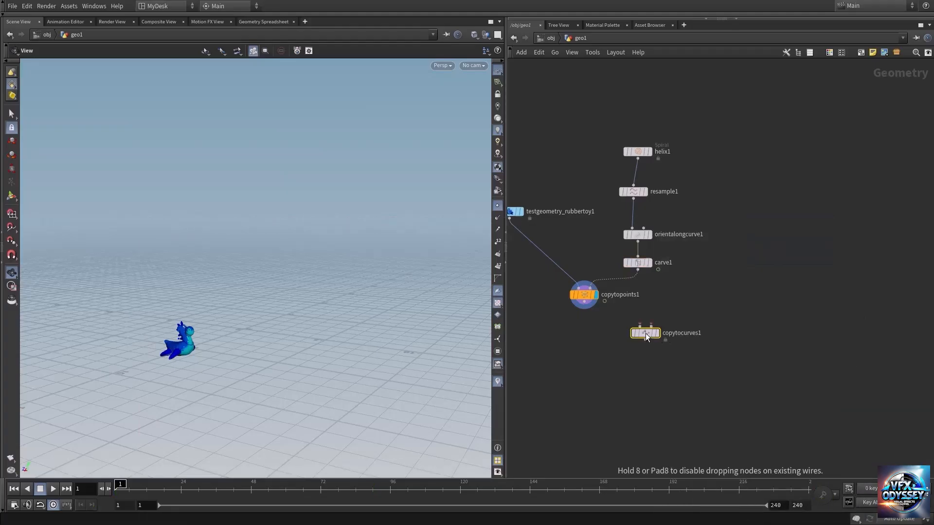
{"action": "left_click", "coordinate": [645, 333]}
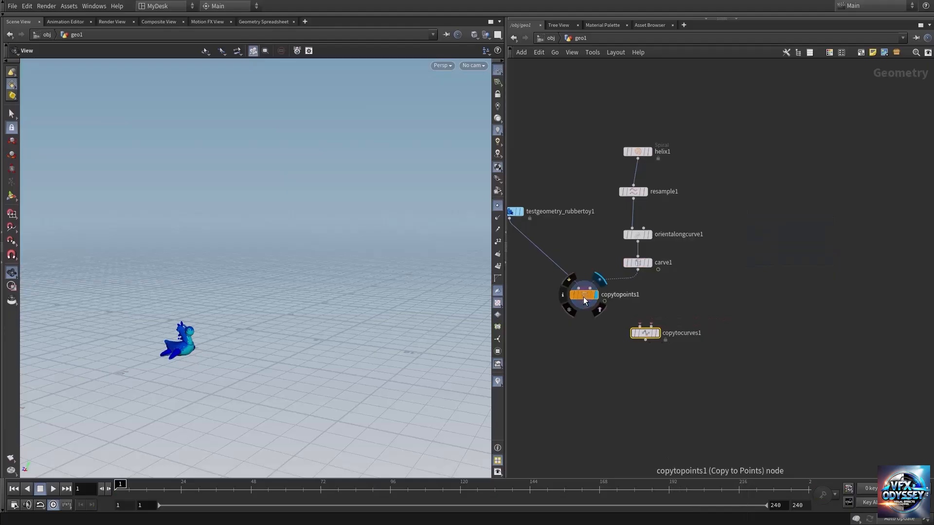
Connect the rubber toy geometry to the first input of Copy to Curves and place the node below Copy to Points.
{"action": "left_click_drag", "start_coordinate": [583, 295], "coordinate": [609, 295]}
{"action": "left_click", "coordinate": [509, 220]}
{"action": "left_click", "coordinate": [639, 324]}
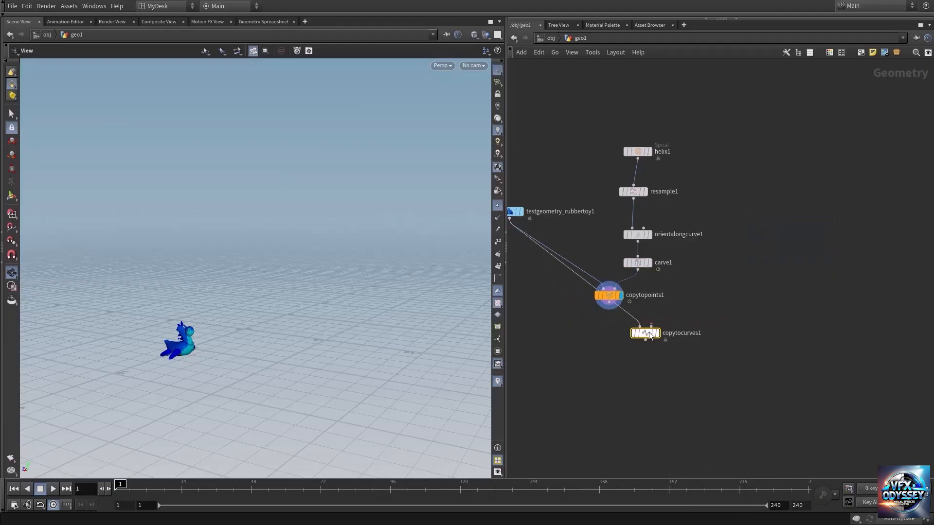
{"action": "left_click_drag", "start_coordinate": [645, 333], "coordinate": [628, 359]}
Move the Carve, Orient Along Curve and Resample nodes apart, and display the Resample node to inspect its attributes.
{"action": "mouse_move", "coordinate": [639, 264]}
{"action": "left_click_drag", "start_coordinate": [639, 264], "coordinate": [625, 236]}
{"action": "left_click_drag", "start_coordinate": [635, 193], "coordinate": [704, 212]}
{"action": "left_click", "coordinate": [714, 212]}
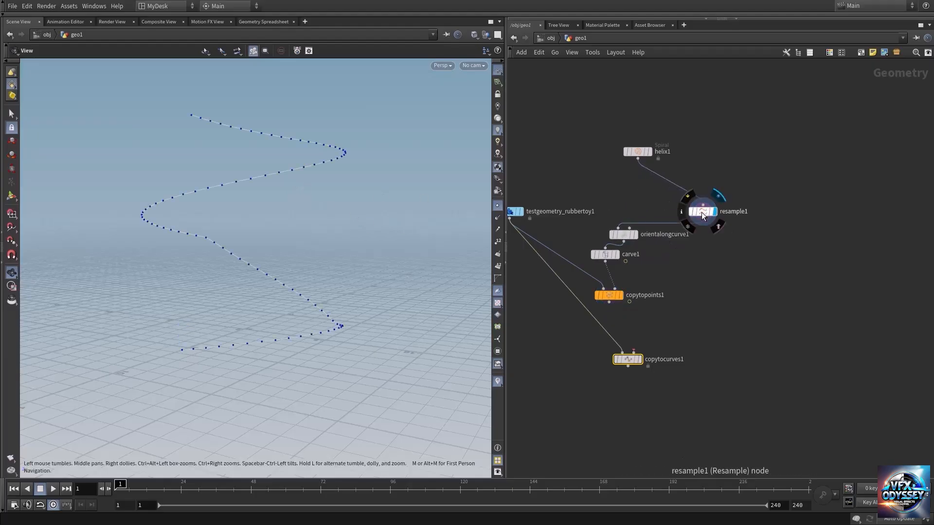
{"action": "middle_click", "coordinate": [703, 215]}
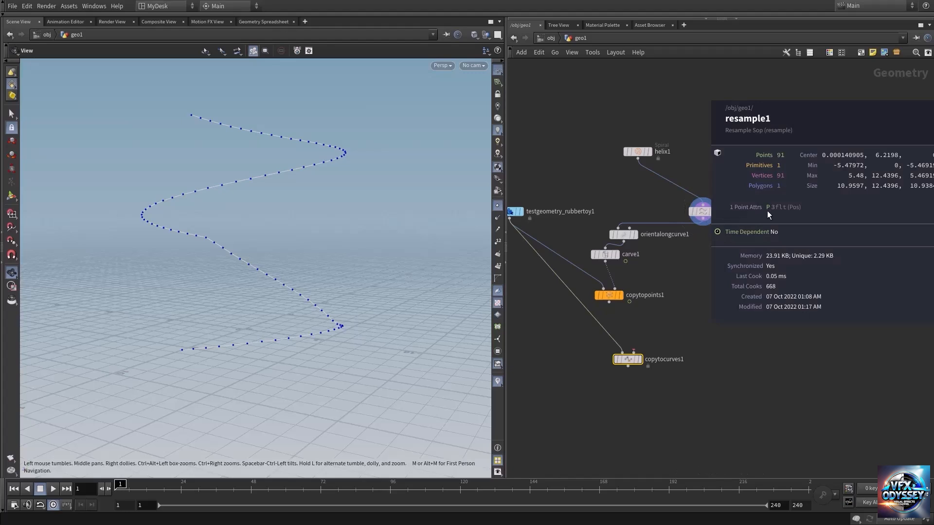
Connect the Resample node to the second input of Copy to Curves and display the copied toys without point markers.
{"action": "left_click", "coordinate": [703, 220]}
{"action": "left_click", "coordinate": [648, 342]}
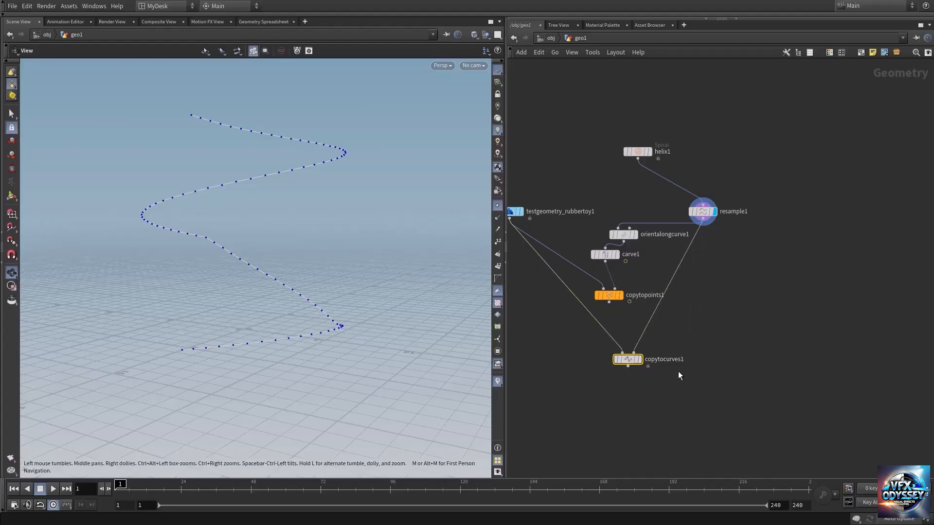
{"action": "mouse_move", "coordinate": [630, 361]}
{"action": "left_click", "coordinate": [647, 346]}
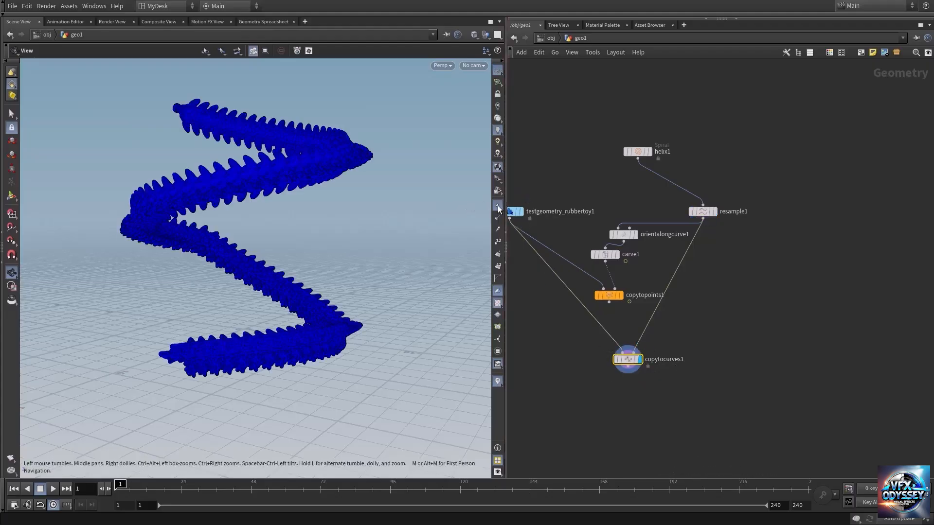
{"action": "left_click_drag", "start_coordinate": [264, 343], "coordinate": [259, 348]}
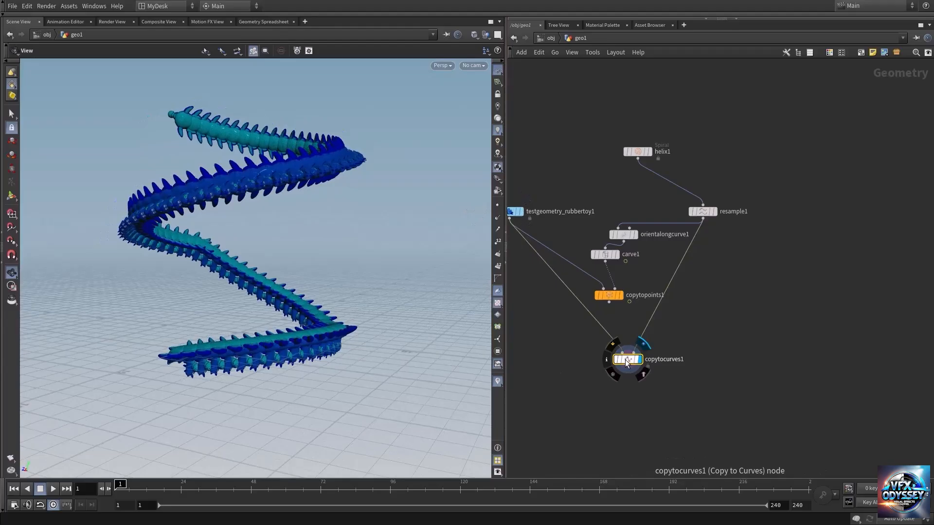
Set the Copy to Curves node's Target Up Vector to Y Axis and check the toys' orientation along the helix.
{"action": "key", "text": "p"}
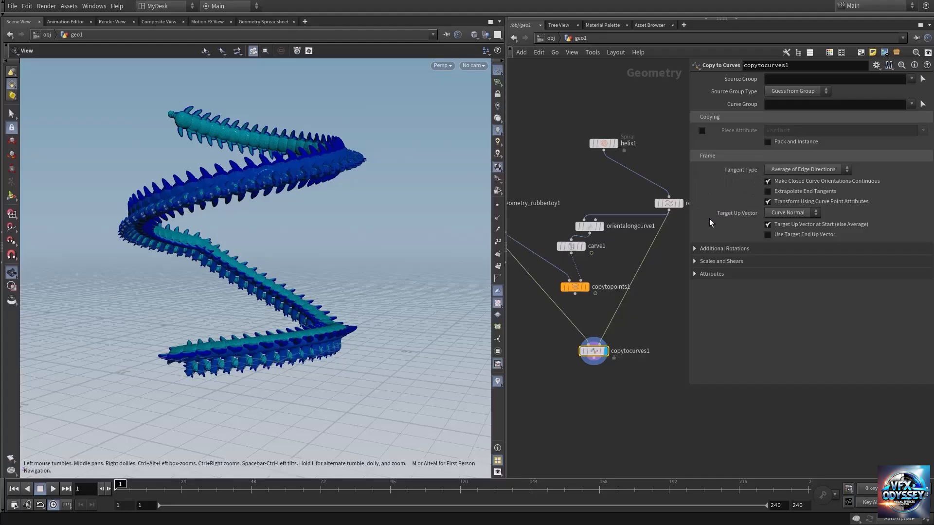
{"action": "left_click", "coordinate": [804, 214]}
{"action": "left_click", "coordinate": [784, 241]}
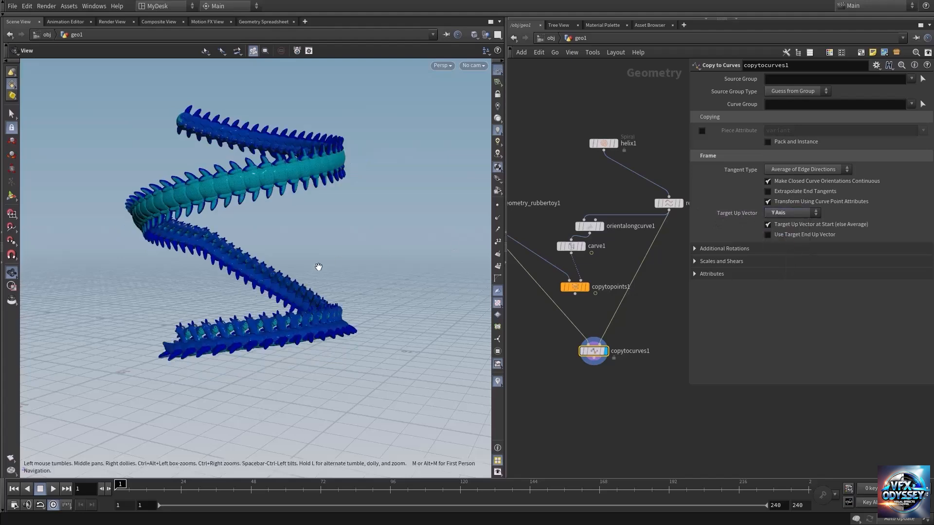
{"action": "left_click_drag", "start_coordinate": [251, 341], "coordinate": [272, 307]}
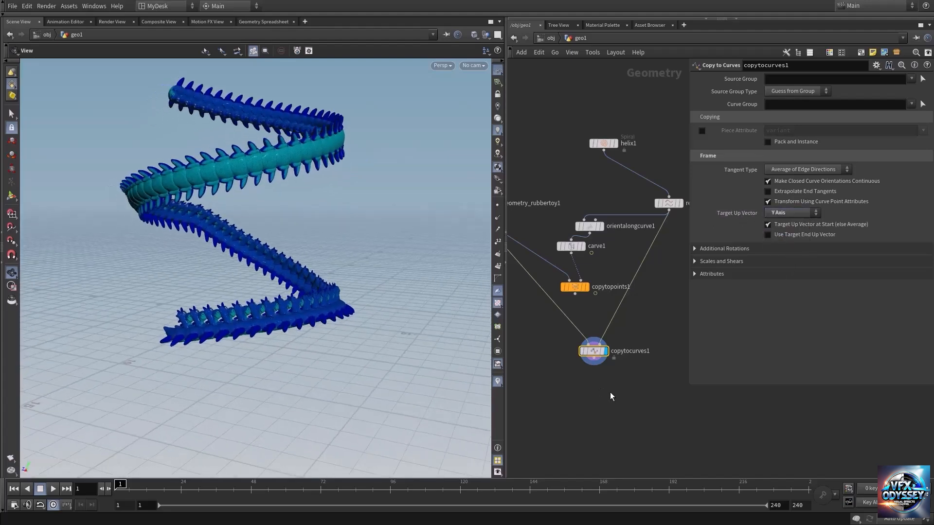
Go inside the Copy to Curves node, examine its internal Copy to Points and Orient Along Curve nodes, and return to geo1.
{"action": "middle_click_drag", "start_coordinate": [610, 392], "coordinate": [589, 343]}
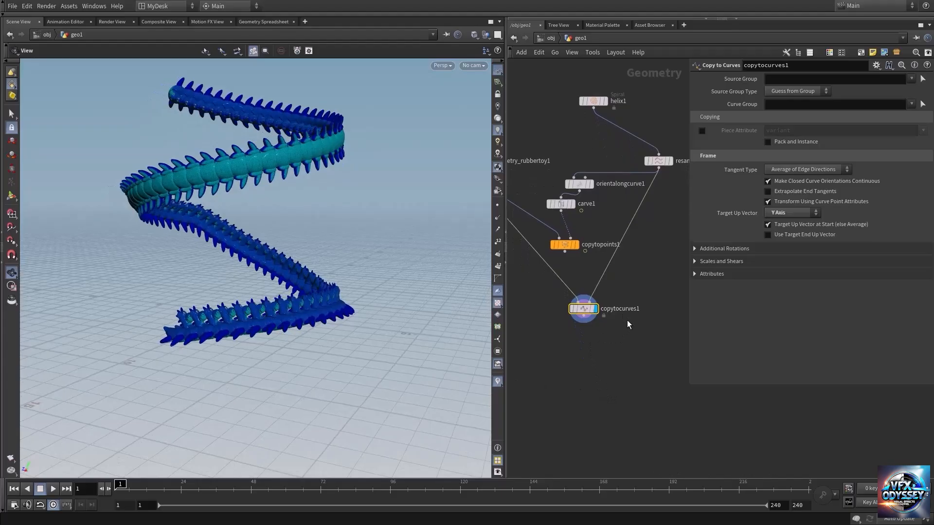
{"action": "mouse_move", "coordinate": [610, 311]}
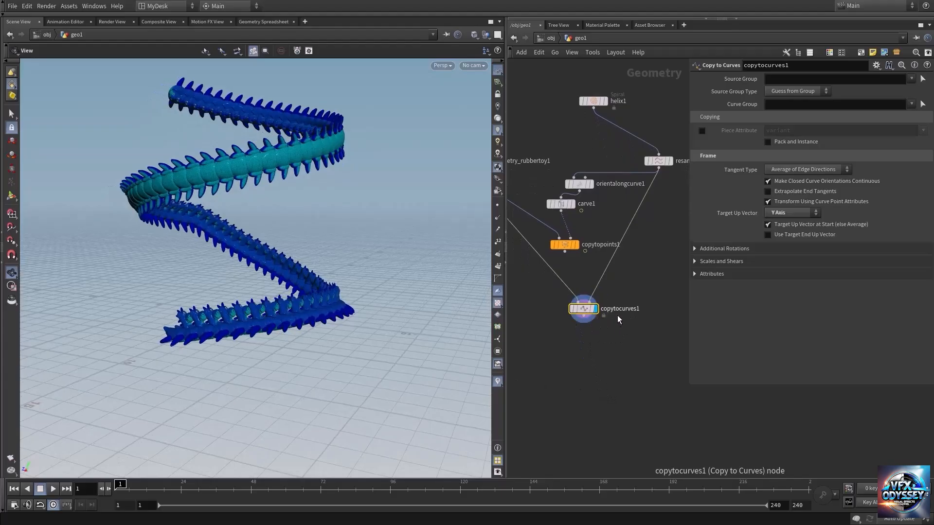
{"action": "double_click", "coordinate": [584, 309]}
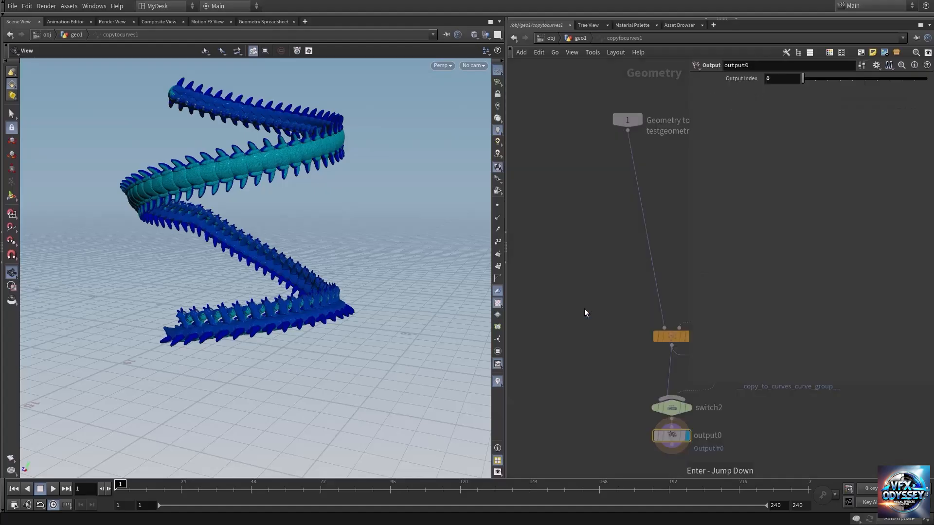
{"action": "key", "text": "p"}
{"action": "middle_click_drag", "start_coordinate": [692, 273], "coordinate": [613, 187]}
{"action": "middle_click_drag", "start_coordinate": [697, 271], "coordinate": [721, 326]}
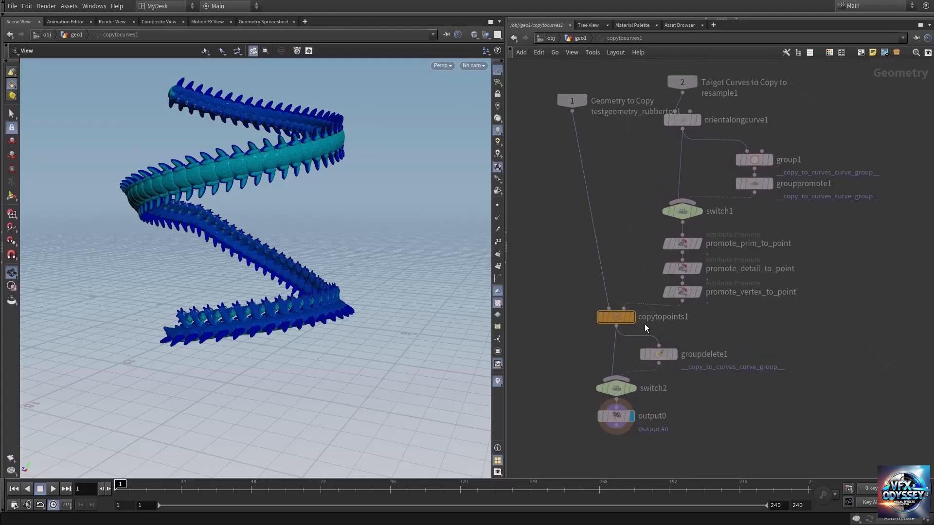
{"action": "left_click", "coordinate": [621, 318]}
{"action": "left_click_drag", "start_coordinate": [621, 317], "coordinate": [608, 317]}
{"action": "middle_click_drag", "start_coordinate": [629, 157], "coordinate": [615, 242]}
{"action": "left_click_drag", "start_coordinate": [562, 189], "coordinate": [522, 223]}
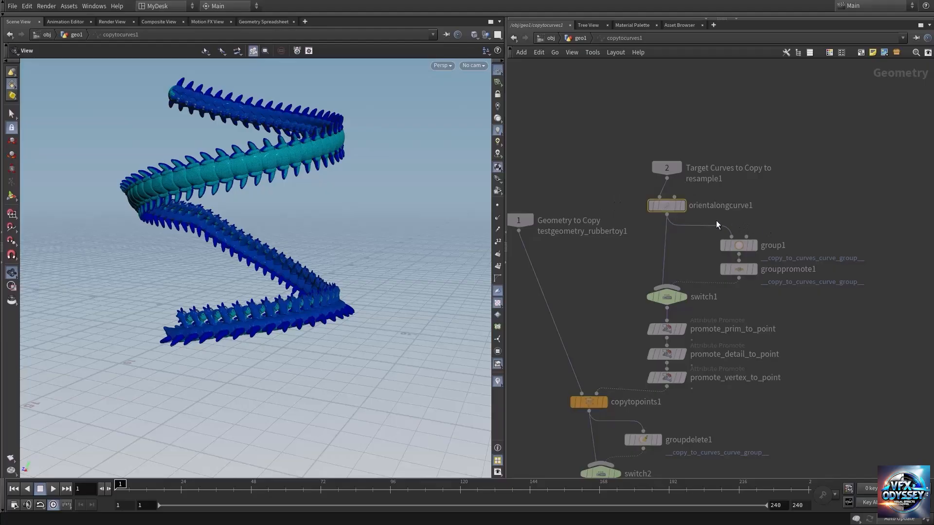
{"action": "left_click", "coordinate": [666, 207]}
{"action": "left_click", "coordinate": [579, 39]}
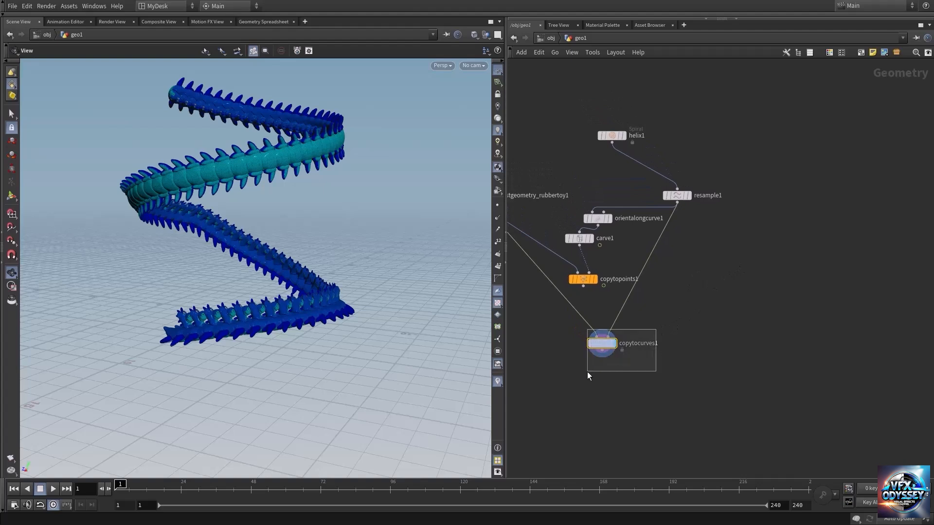
Delete the Copy to Curves and Carve nodes, leaving Orient Along Curve feeding Copy to Points, and display the helix.
{"action": "left_click_drag", "start_coordinate": [586, 279], "coordinate": [591, 326]}
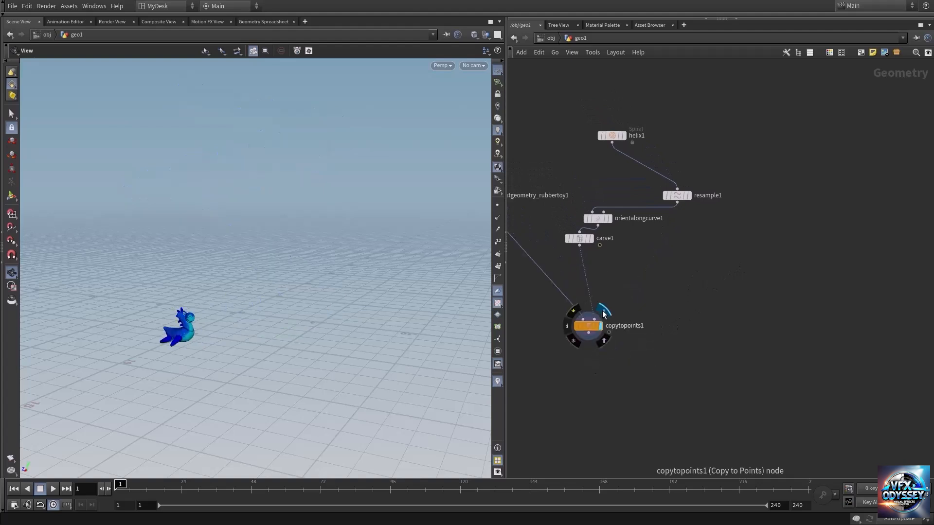
{"action": "left_click_drag", "start_coordinate": [581, 239], "coordinate": [610, 273]}
{"action": "left_click", "coordinate": [611, 273]}
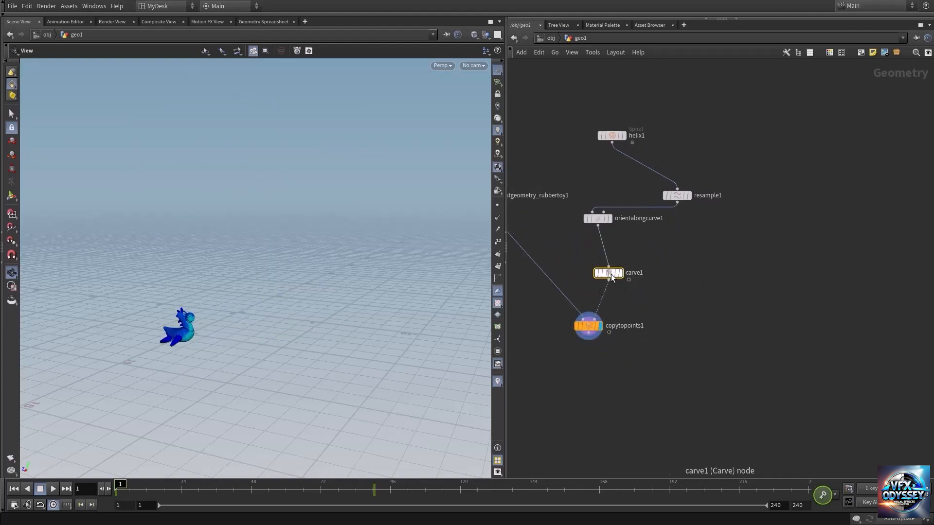
{"action": "key", "text": "Delete"}
{"action": "left_click", "coordinate": [622, 135]}
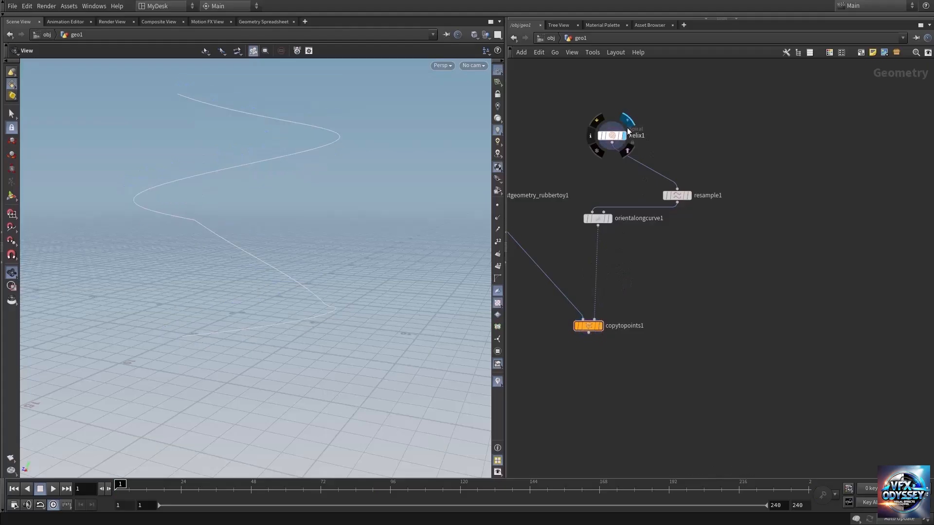
Set the helix's Divisions per Turn to 51 and show its points in the viewport.
{"action": "left_click", "coordinate": [613, 136]}
{"action": "key", "text": "p"}
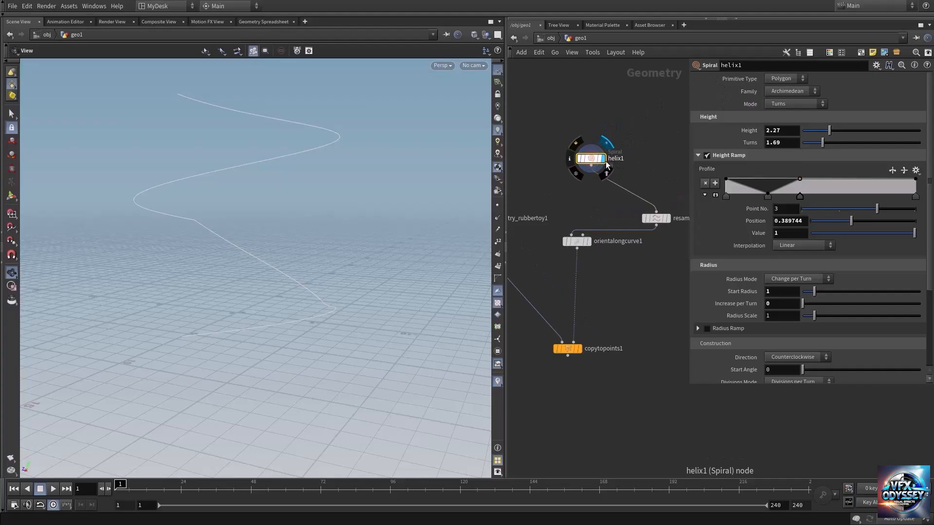
{"action": "middle_click_drag", "start_coordinate": [652, 104], "coordinate": [637, 106]}
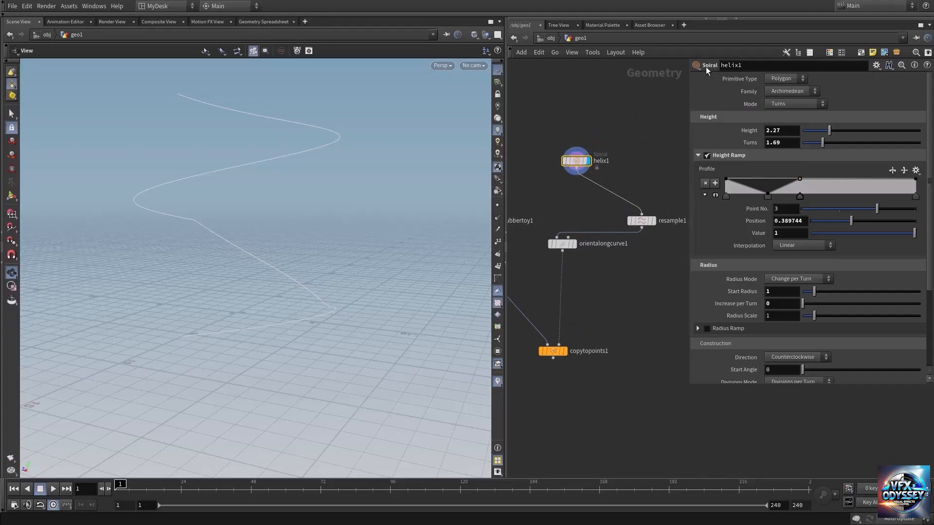
{"action": "scroll", "coordinate": [729, 219], "scroll_direction": "down", "scroll_amount": 4}
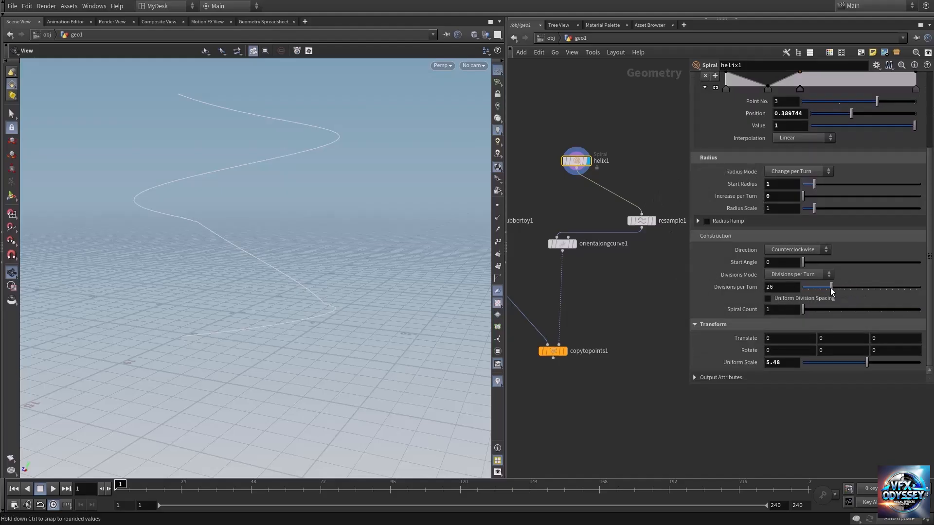
{"action": "left_click_drag", "start_coordinate": [854, 285], "coordinate": [859, 289]}
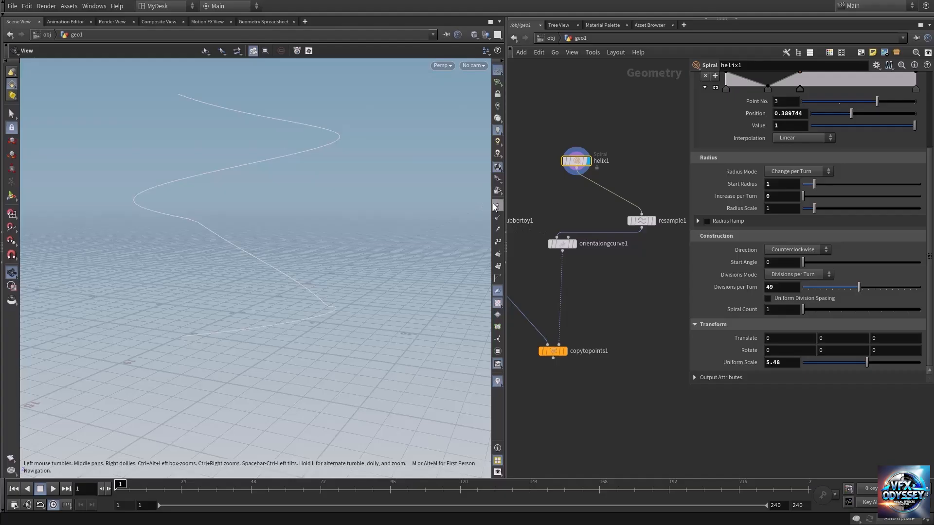
{"action": "left_click", "coordinate": [495, 207]}
{"action": "mouse_move", "coordinate": [844, 292]}
{"action": "left_mouse_down"}
{"action": "mouse_move", "coordinate": [879, 289]}
{"action": "mouse_move", "coordinate": [848, 293]}
{"action": "mouse_move", "coordinate": [859, 293]}
{"action": "left_mouse_up"}
Delete the Resample node between the helix and Orient Along Curve.
{"action": "middle_click_drag", "start_coordinate": [641, 288], "coordinate": [613, 313]}
{"action": "left_click", "coordinate": [615, 246]}
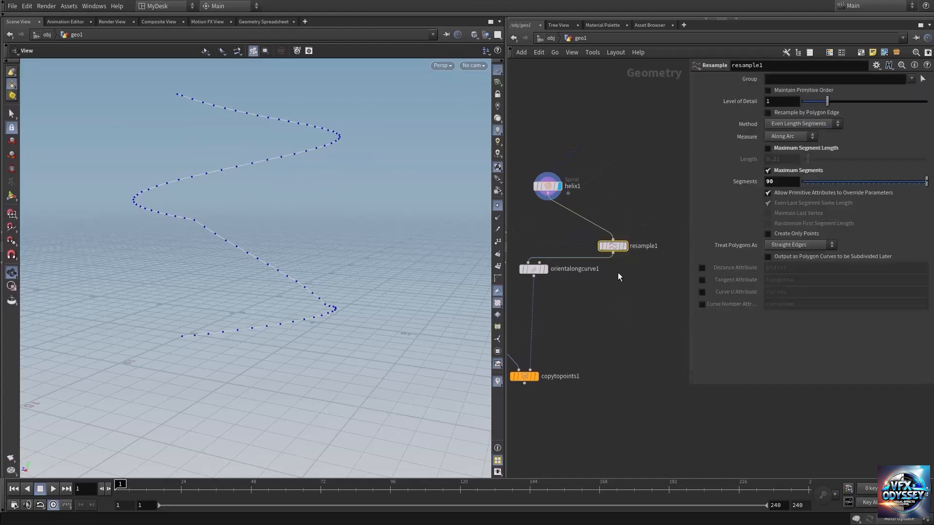
{"action": "key", "text": "Delete"}
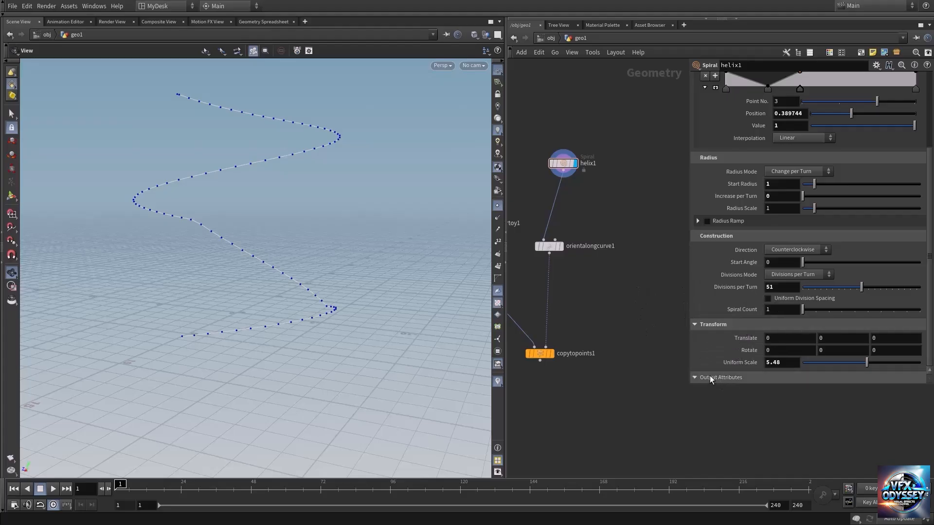
Enable the helix's Y Axis (up), Tangent (N) and Orient (orient) output attributes.
{"action": "scroll", "coordinate": [722, 341], "scroll_direction": "down", "scroll_amount": 3}
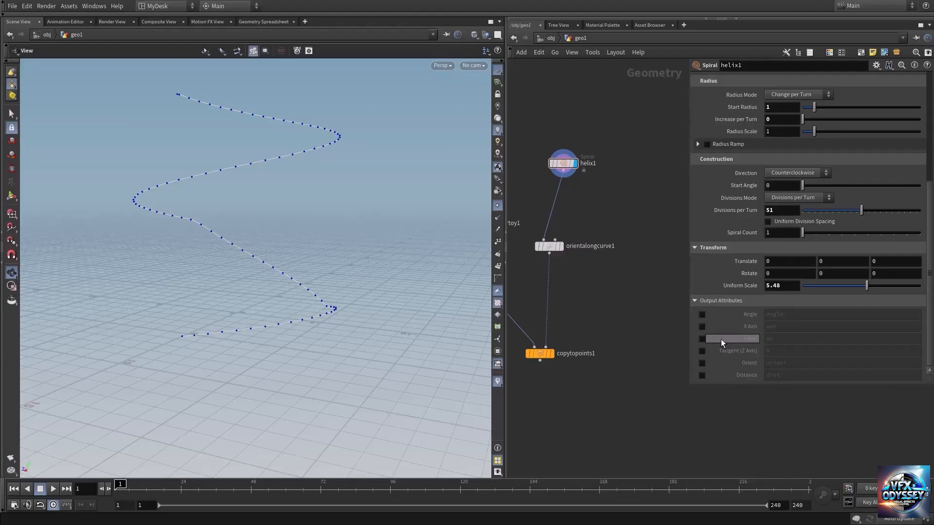
{"action": "left_click", "coordinate": [701, 339]}
{"action": "left_click", "coordinate": [703, 350]}
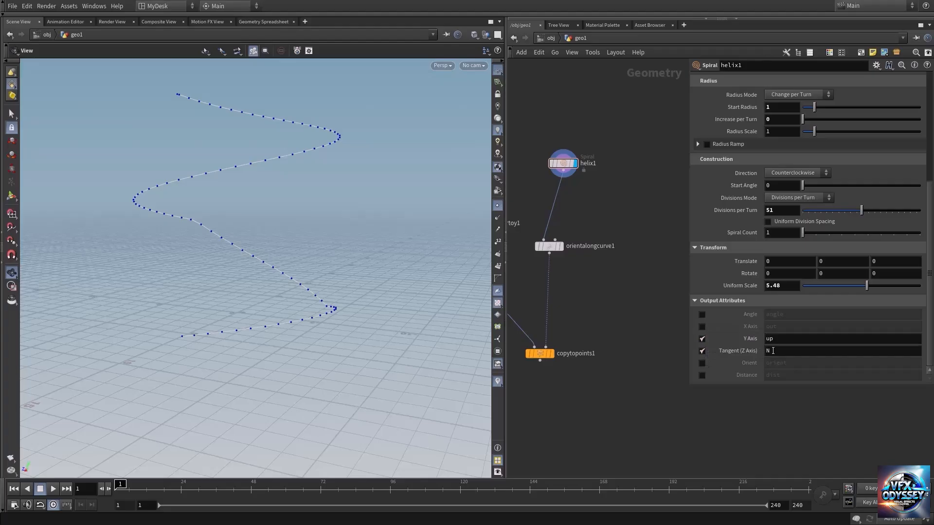
{"action": "left_click", "coordinate": [703, 364]}
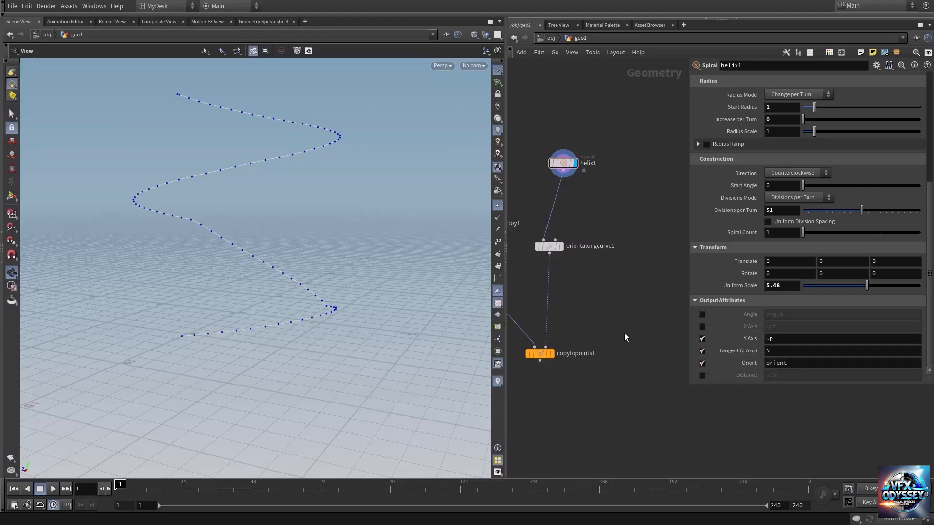
Delete the Orient Along Curve node and move the helix node down closer to Copy to Points, feeding it directly.
{"action": "middle_click_drag", "start_coordinate": [624, 333], "coordinate": [630, 293]}
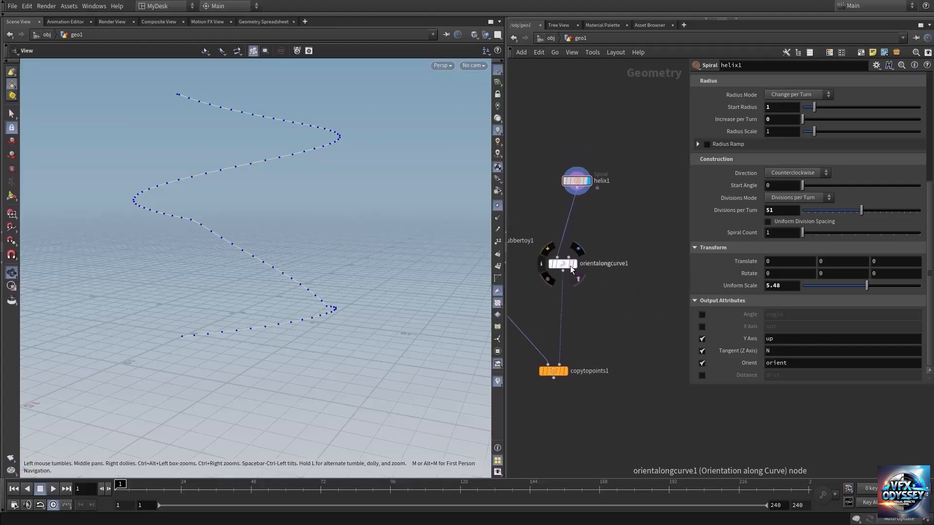
{"action": "left_click", "coordinate": [565, 267]}
{"action": "key", "text": "Delete"}
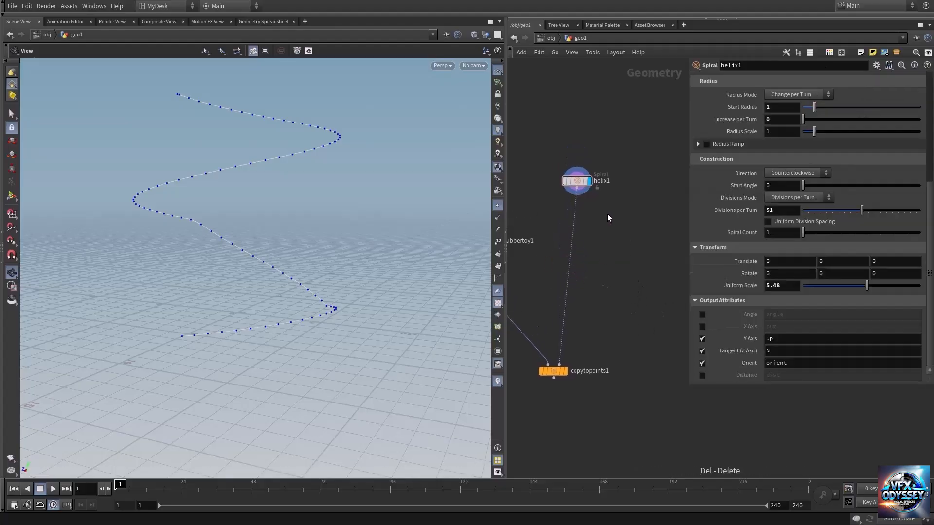
{"action": "mouse_move", "coordinate": [583, 185]}
{"action": "left_click_drag", "start_coordinate": [583, 185], "coordinate": [611, 309]}
{"action": "middle_click_drag", "start_coordinate": [618, 267], "coordinate": [609, 206]}
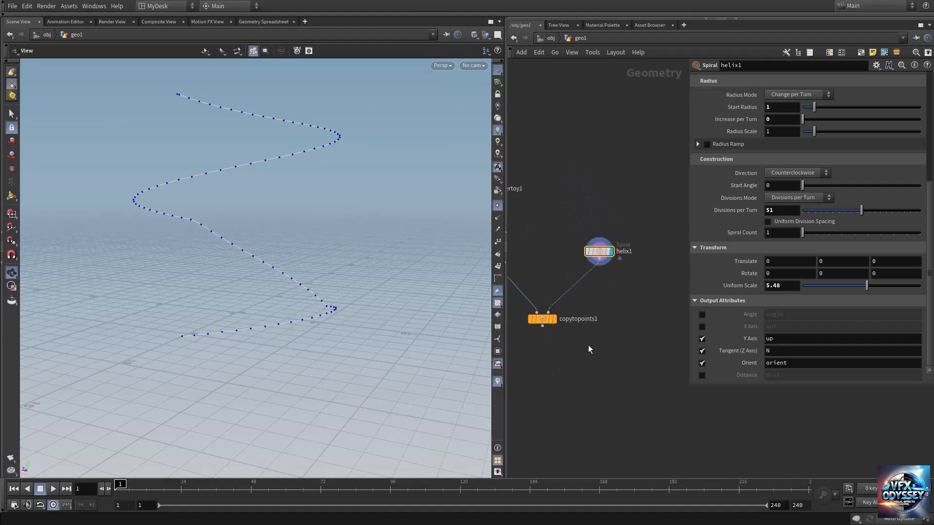
Display the Copy to Points node and examine the toys' orientation along the lower part of the helix.
{"action": "left_click", "coordinate": [553, 319]}
{"action": "middle_click_drag", "start_coordinate": [271, 294], "coordinate": [270, 339]}
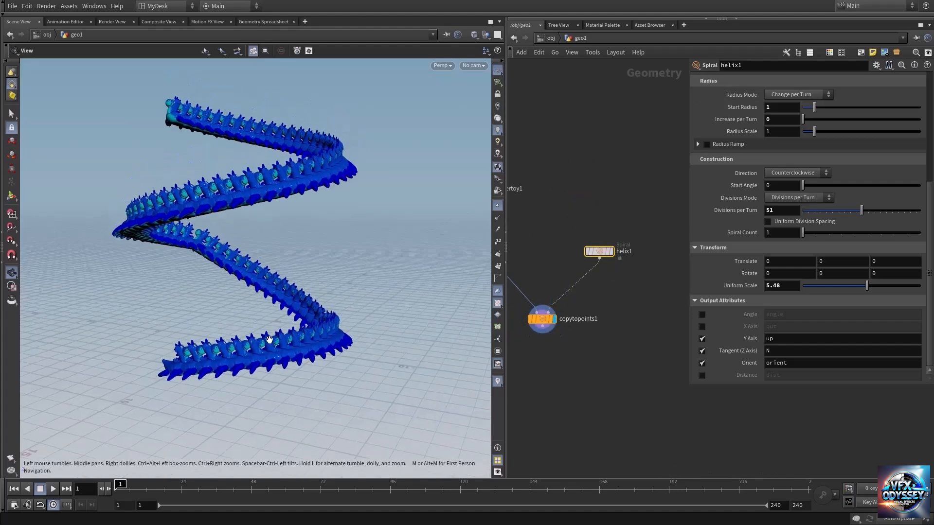
{"action": "mouse_move", "coordinate": [260, 196]}
{"action": "left_mouse_down"}
{"action": "mouse_move", "coordinate": [276, 194]}
{"action": "mouse_move", "coordinate": [259, 192]}
{"action": "left_mouse_up"}
{"action": "right_click_drag", "start_coordinate": [282, 296], "coordinate": [369, 346]}
{"action": "middle_click_drag", "start_coordinate": [320, 365], "coordinate": [307, 317]}
{"action": "mouse_move", "coordinate": [307, 317]}
{"action": "left_mouse_down"}
{"action": "mouse_move", "coordinate": [322, 324]}
{"action": "mouse_move", "coordinate": [316, 316]}
{"action": "left_mouse_up"}
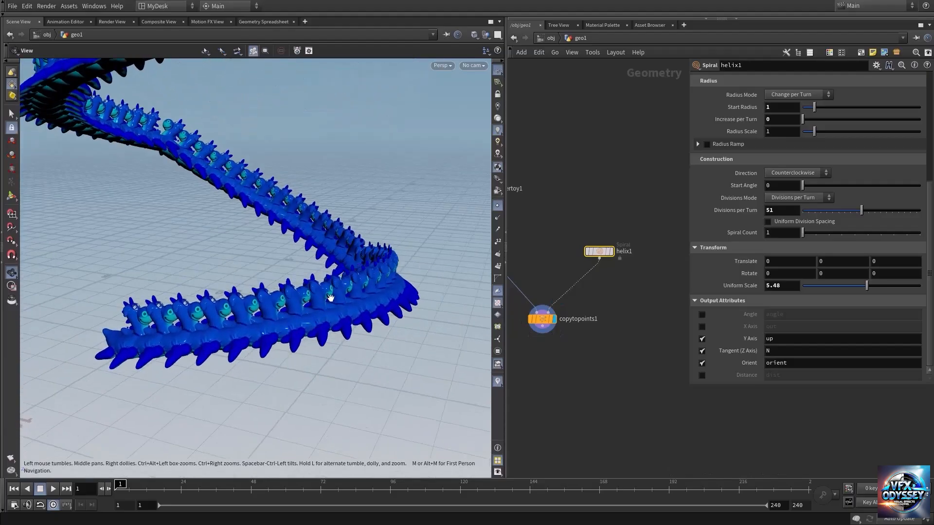